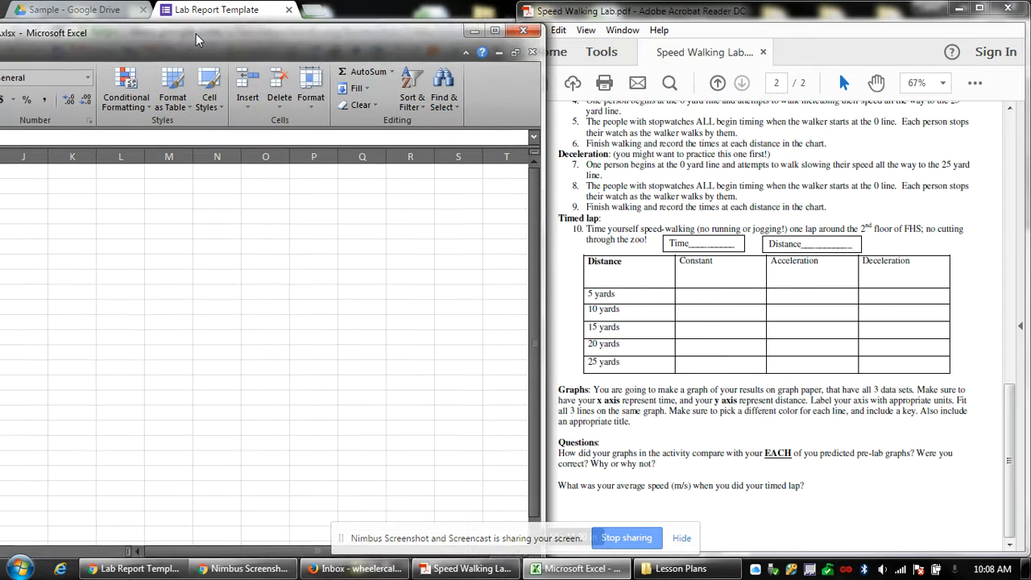
Type the heading 'Distance (yd)' in a column N cell.
{"action": "left_click", "coordinate": [218, 175]}
{"action": "type", "text": "Distance (yd"}
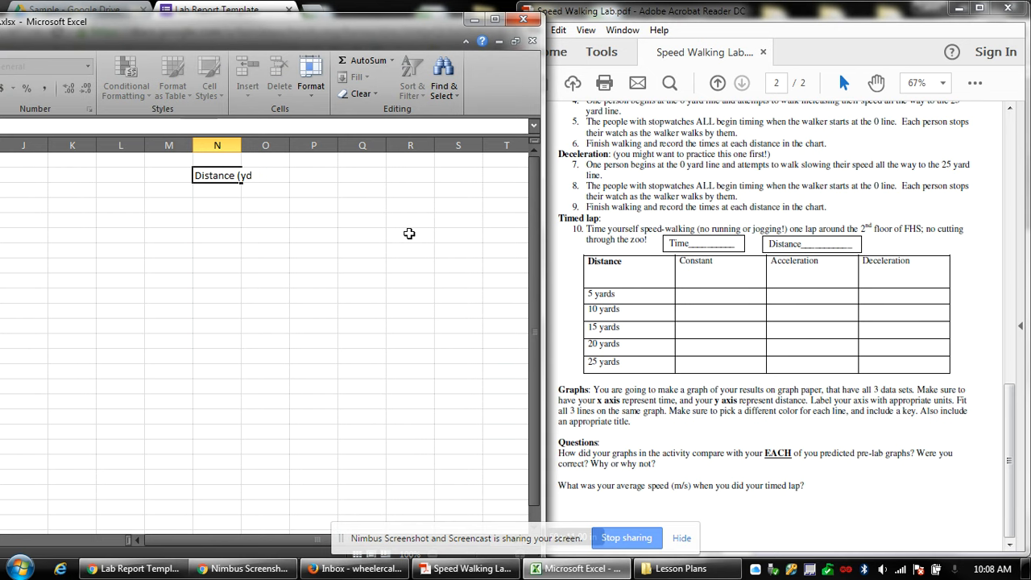
{"action": "type", "text": ")"}
{"action": "key", "text": "Return"}
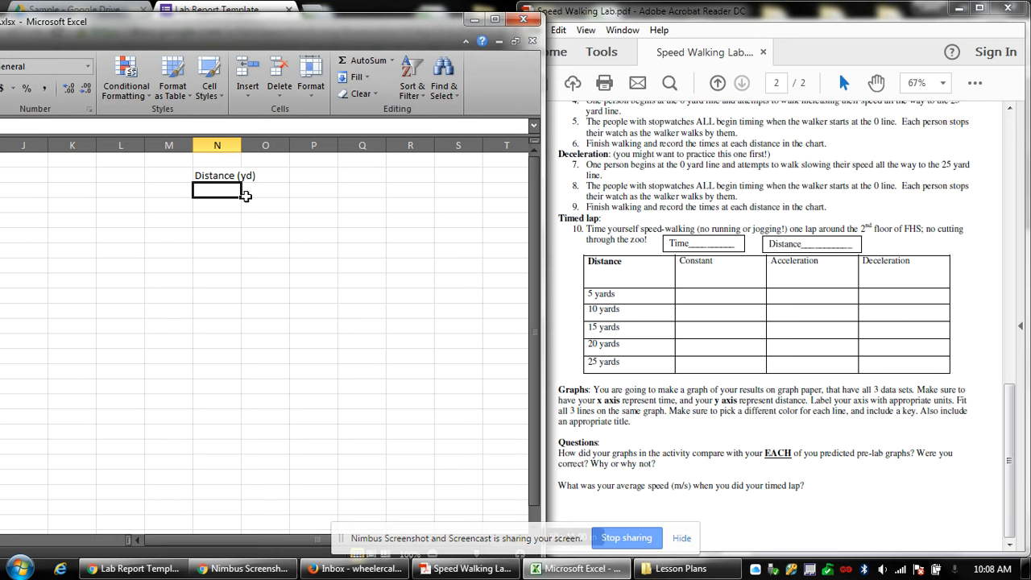
Enter the distances 5, 10, 15, 20 and 25 below the heading.
{"action": "left_click_drag", "start_coordinate": [233, 192], "coordinate": [231, 233]}
{"action": "left_click", "coordinate": [216, 192]}
{"action": "type", "text": "5"}
{"action": "key", "text": "Return"}
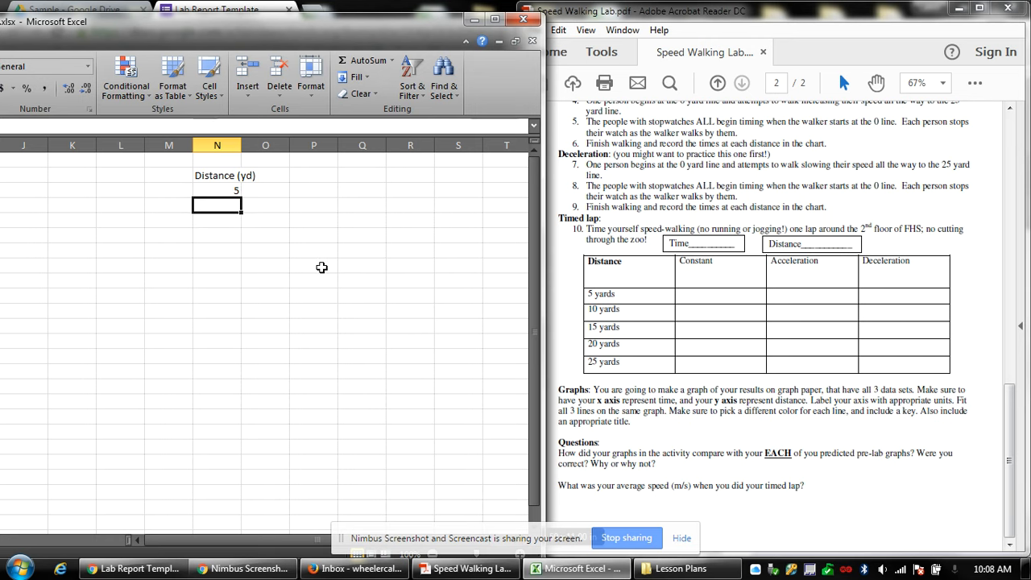
{"action": "type", "text": "10"}
{"action": "key", "text": "Return"}
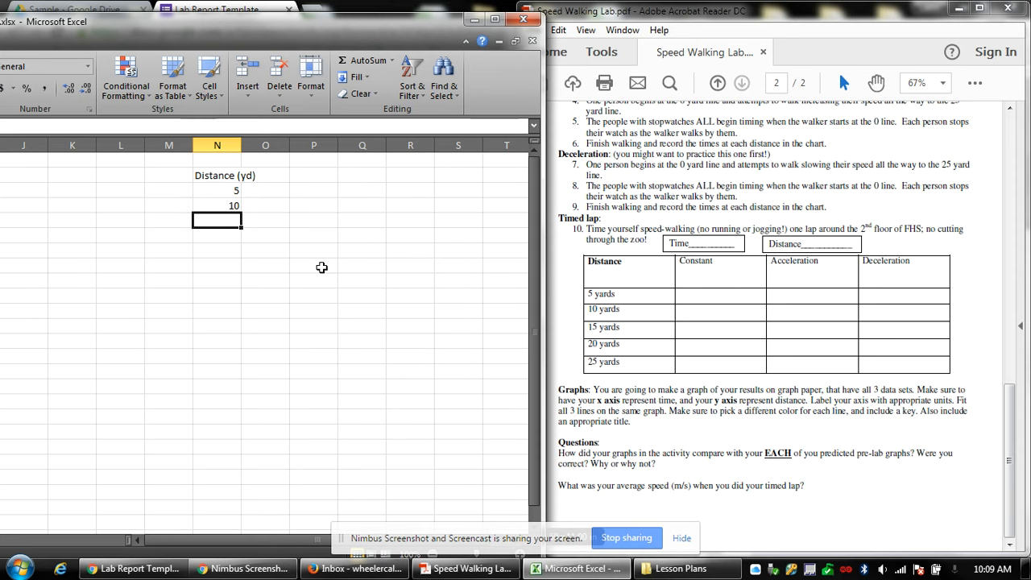
{"action": "type", "text": "15"}
{"action": "key", "text": "Return"}
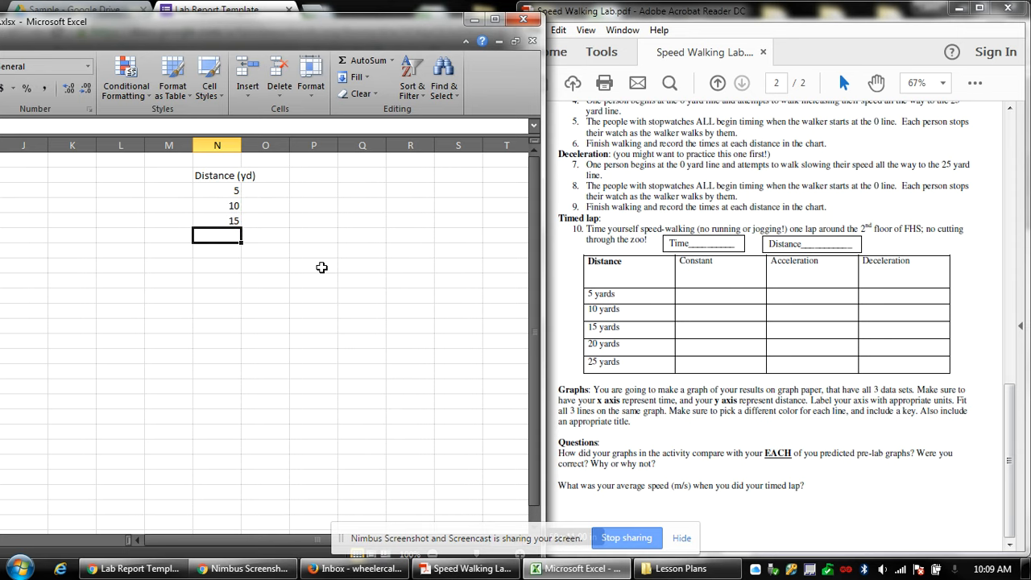
{"action": "type", "text": "20"}
{"action": "key", "text": "Return"}
{"action": "type", "text": "25"}
{"action": "key", "text": "Return"}
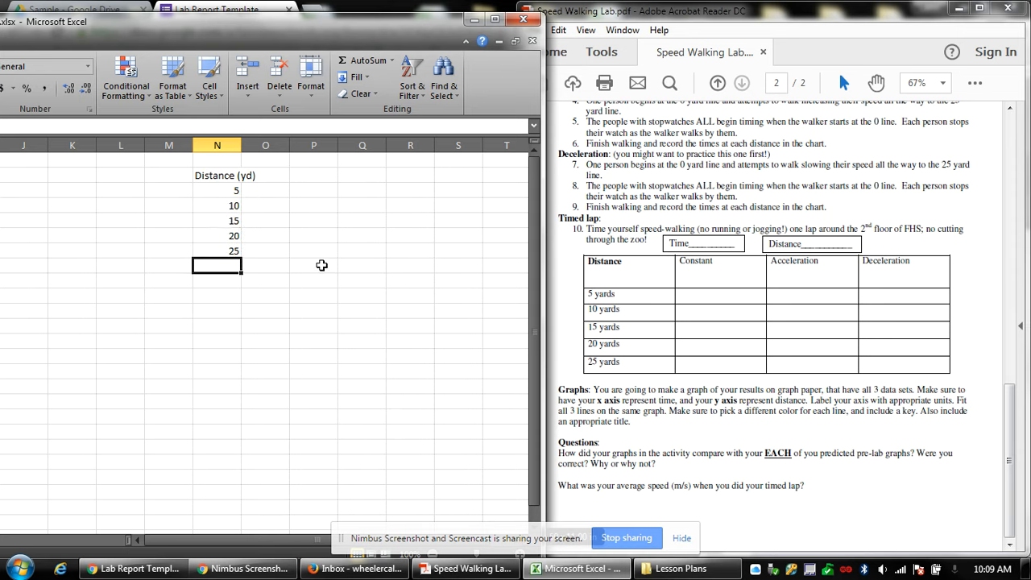
Enter the label 'Constant' one row above the first time heading.
{"action": "left_click", "coordinate": [263, 175]}
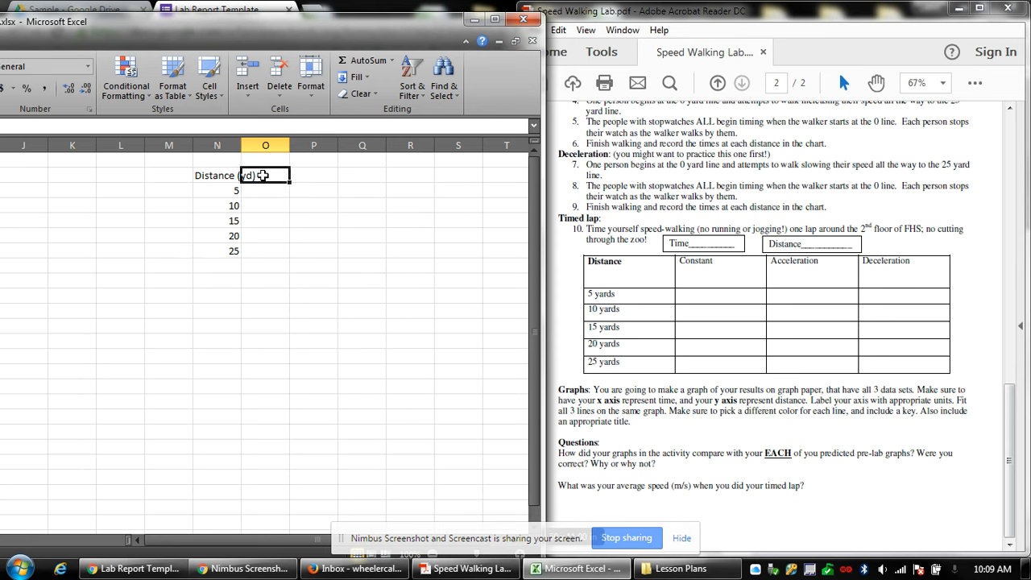
{"action": "type", "text": "Constant"}
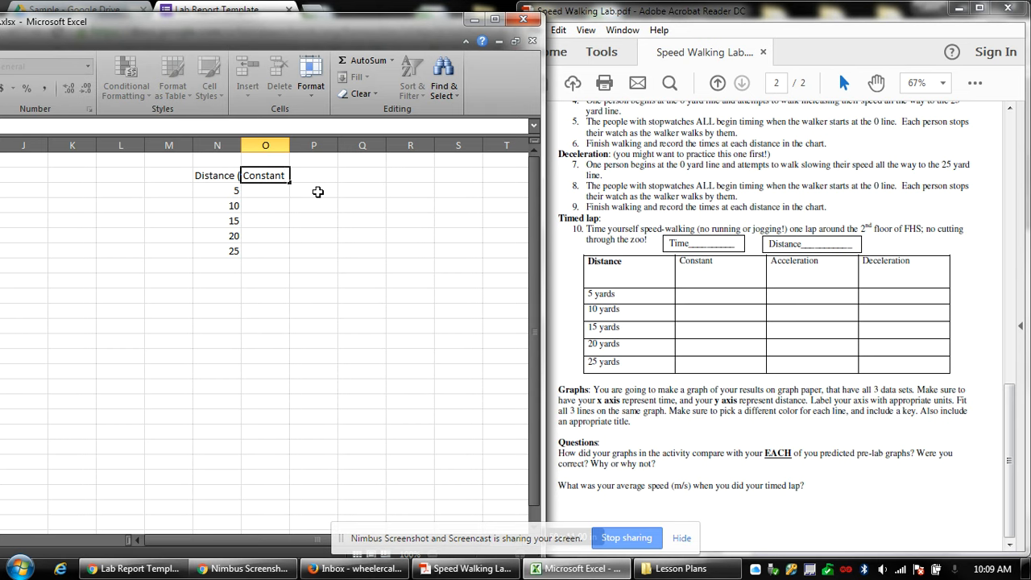
{"action": "left_click_drag", "start_coordinate": [289, 181], "coordinate": [276, 160]}
{"action": "left_click", "coordinate": [270, 190]}
{"action": "left_click", "coordinate": [261, 174]}
{"action": "left_click", "coordinate": [277, 175]}
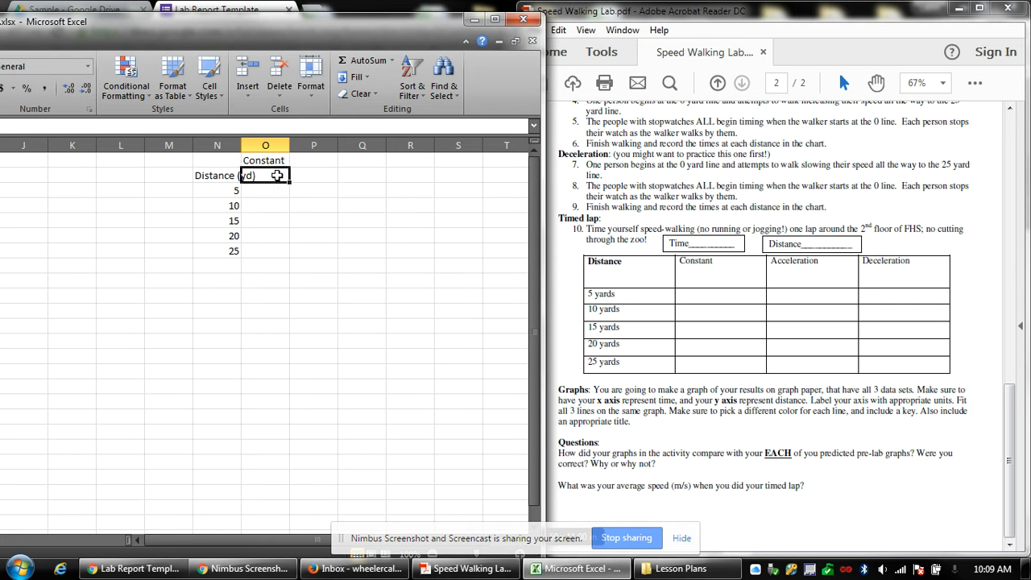
Add 'Time (s)' headings in columns O, P and Q.
{"action": "type", "text": "Time (s"}
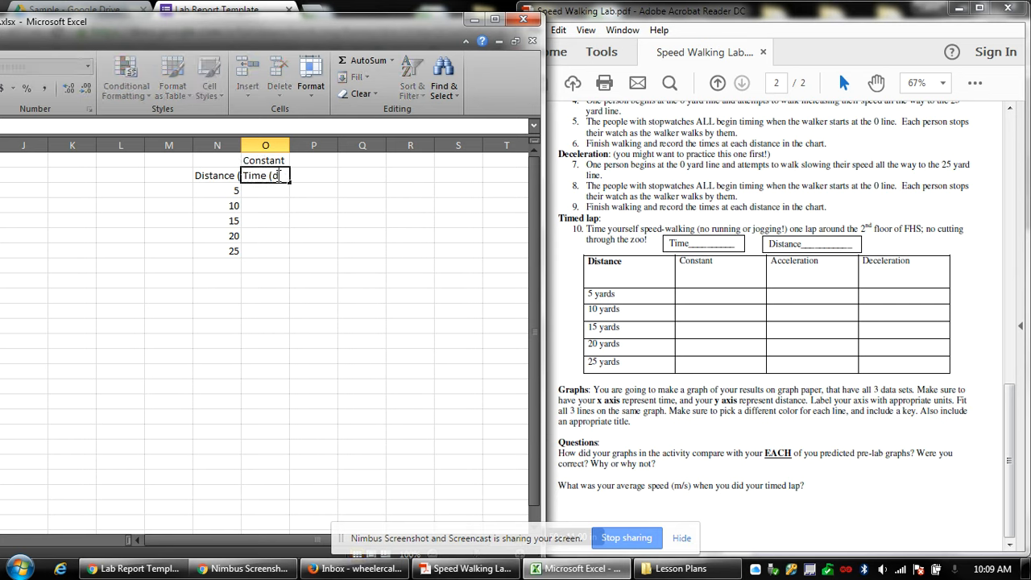
{"action": "key", "text": "Return"}
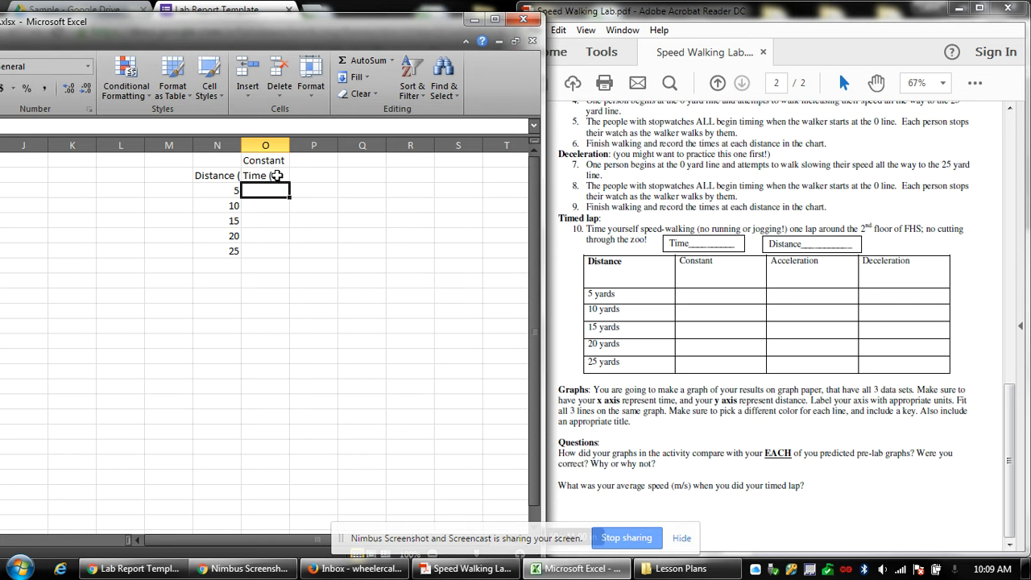
{"action": "left_click", "coordinate": [277, 175]}
{"action": "key", "text": "ctrl+c"}
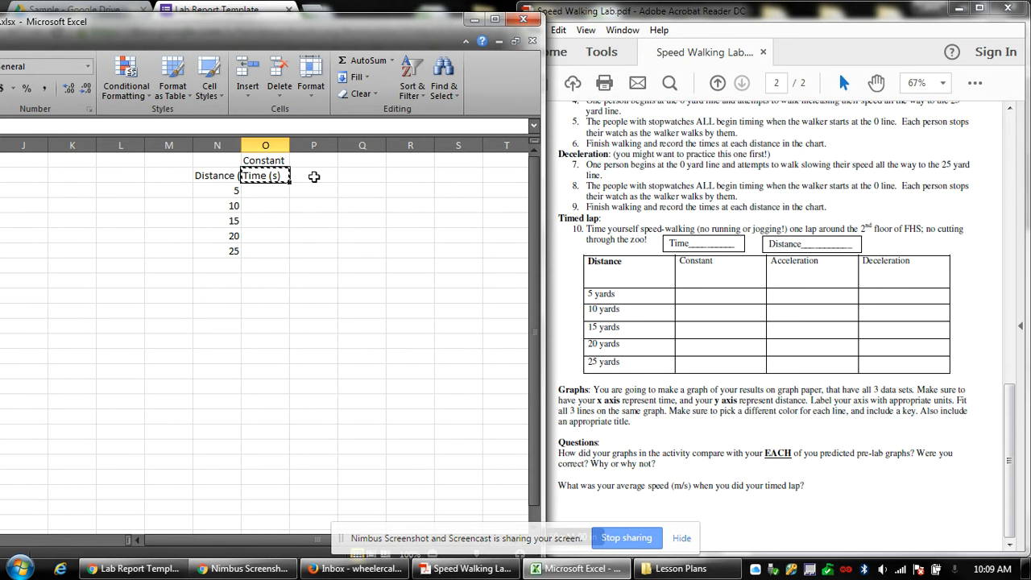
{"action": "left_click_drag", "start_coordinate": [313, 175], "coordinate": [362, 176]}
{"action": "key", "text": "ctrl+v"}
{"action": "left_click", "coordinate": [322, 193]}
Label the other two time columns 'Acceleration' and 'Deceleration'.
{"action": "key", "text": "Up"}
{"action": "key", "text": "Up"}
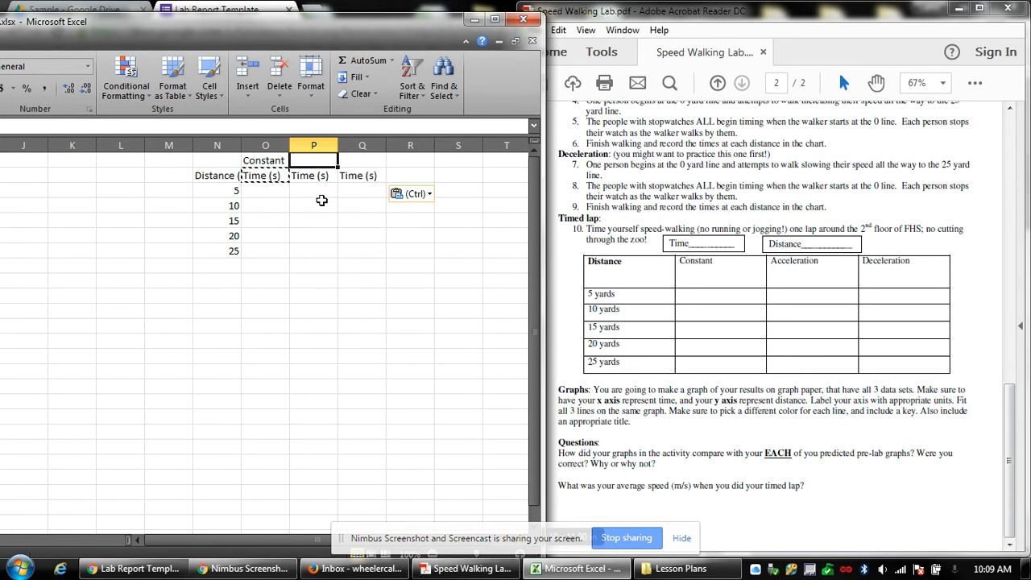
{"action": "type", "text": "Acce"}
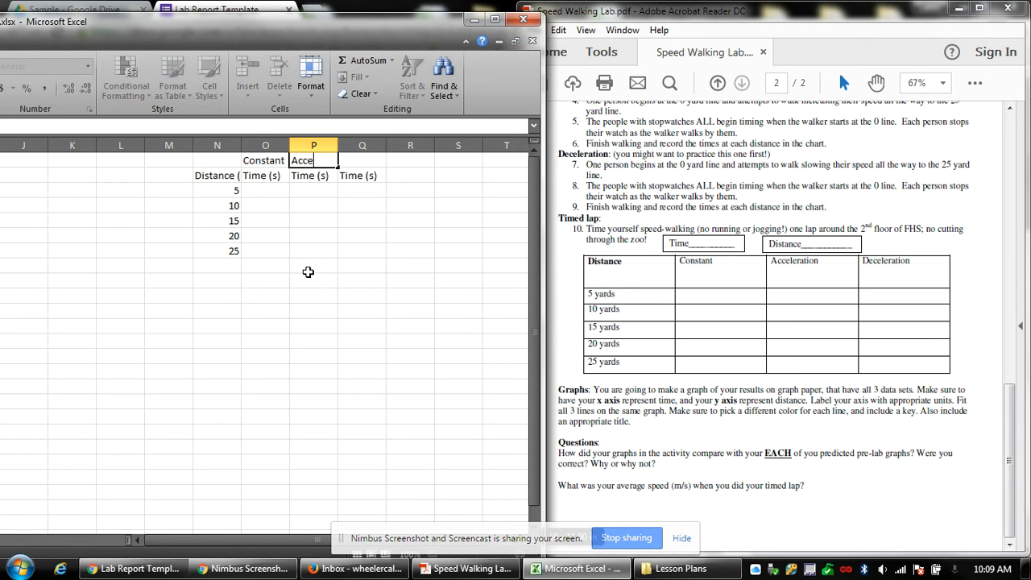
{"action": "type", "text": "leration"}
{"action": "key", "text": "Tab"}
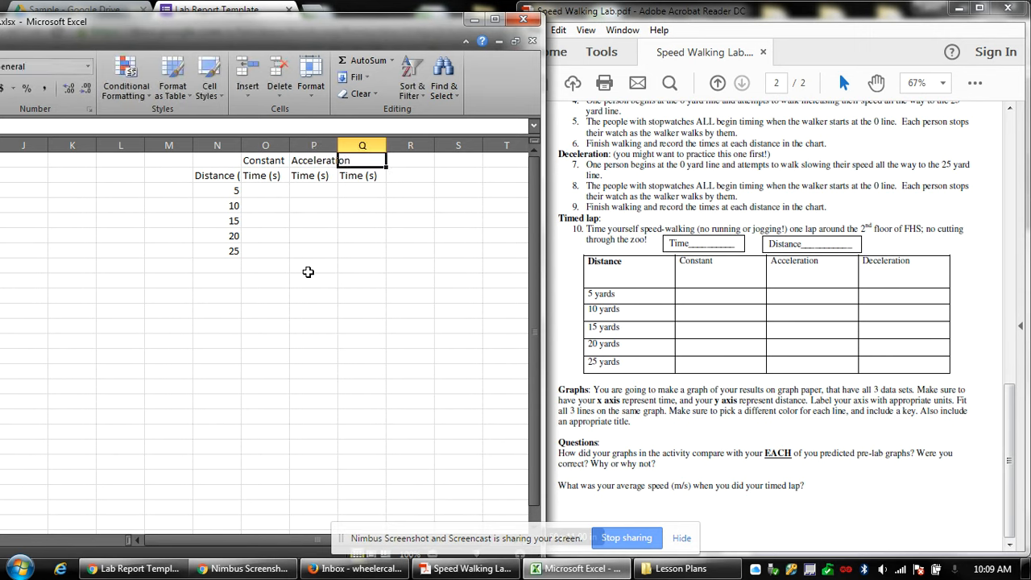
{"action": "type", "text": "Deceleratio"}
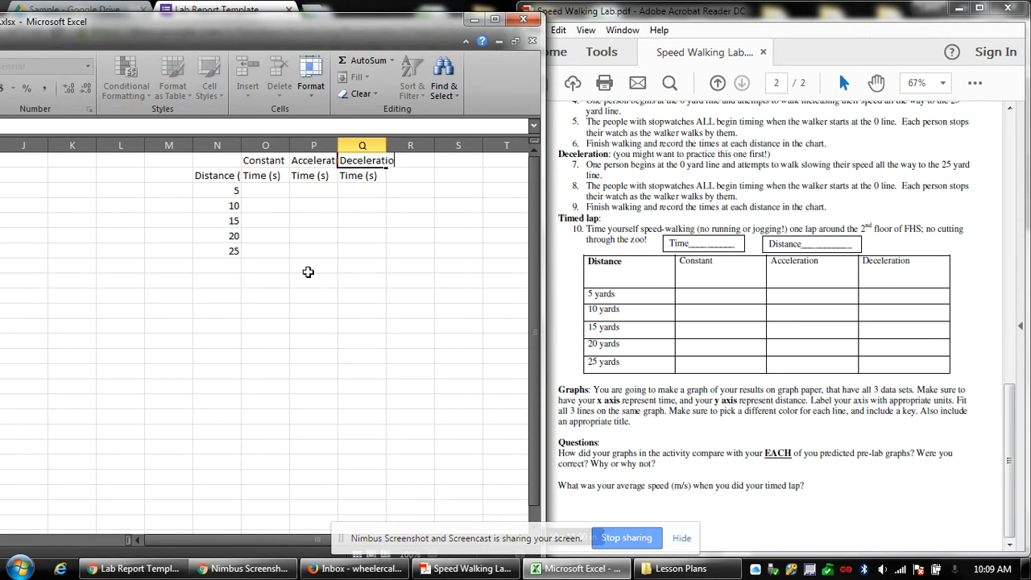
{"action": "type", "text": "n"}
{"action": "key", "text": "Return"}
{"action": "left_click", "coordinate": [253, 192]}
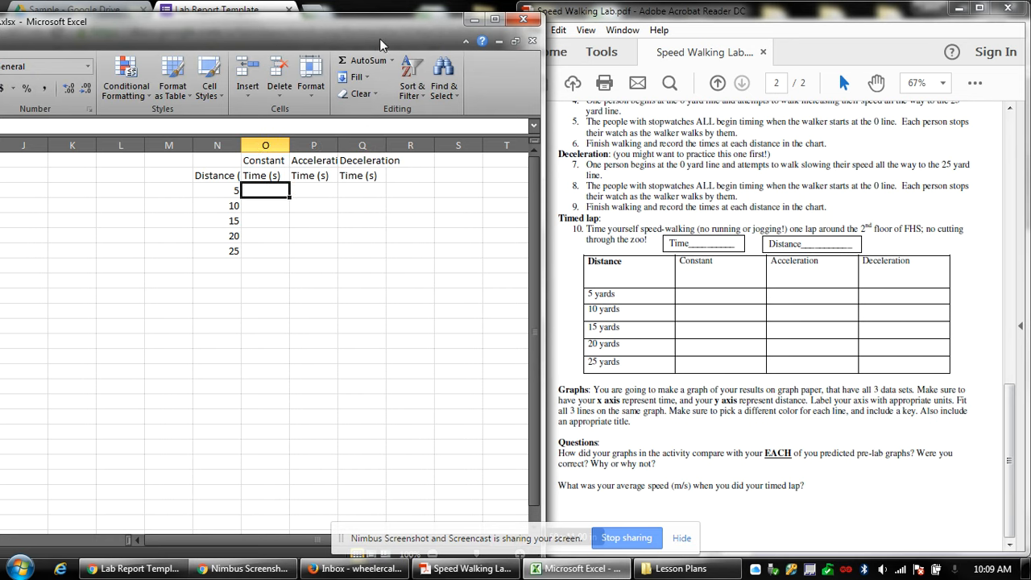
Copy the times B1:D5 from Sheet2 under the three Time (s) headings.
{"action": "left_click", "coordinate": [495, 19]}
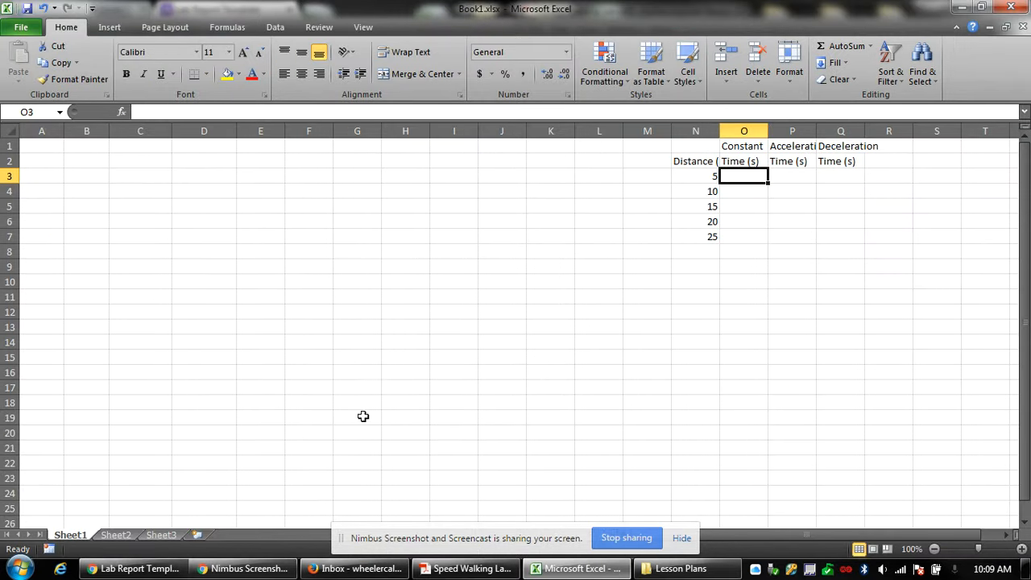
{"action": "left_click", "coordinate": [133, 535]}
{"action": "left_click_drag", "start_coordinate": [99, 146], "coordinate": [205, 207]}
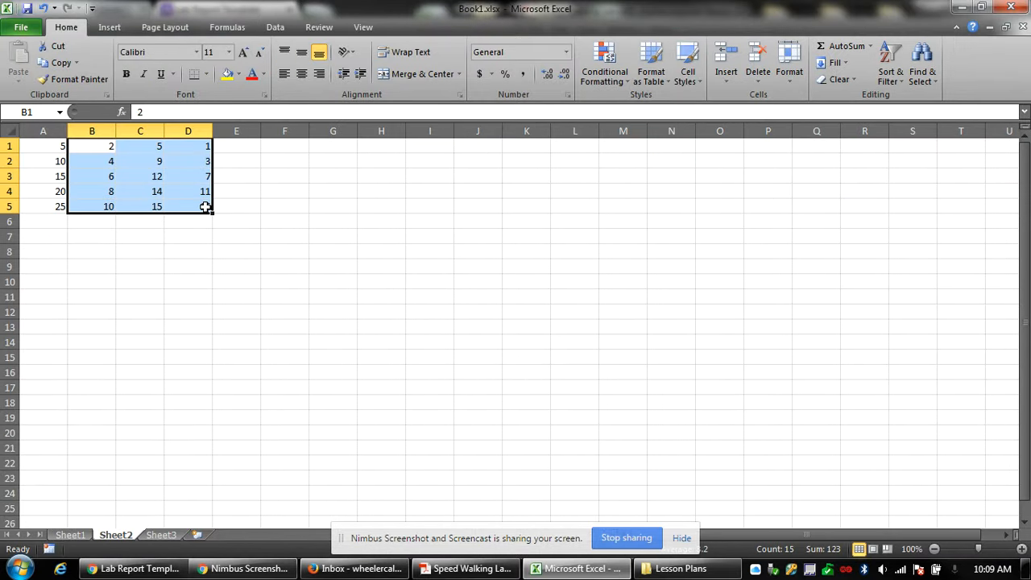
{"action": "key", "text": "ctrl+c"}
{"action": "left_click", "coordinate": [70, 535]}
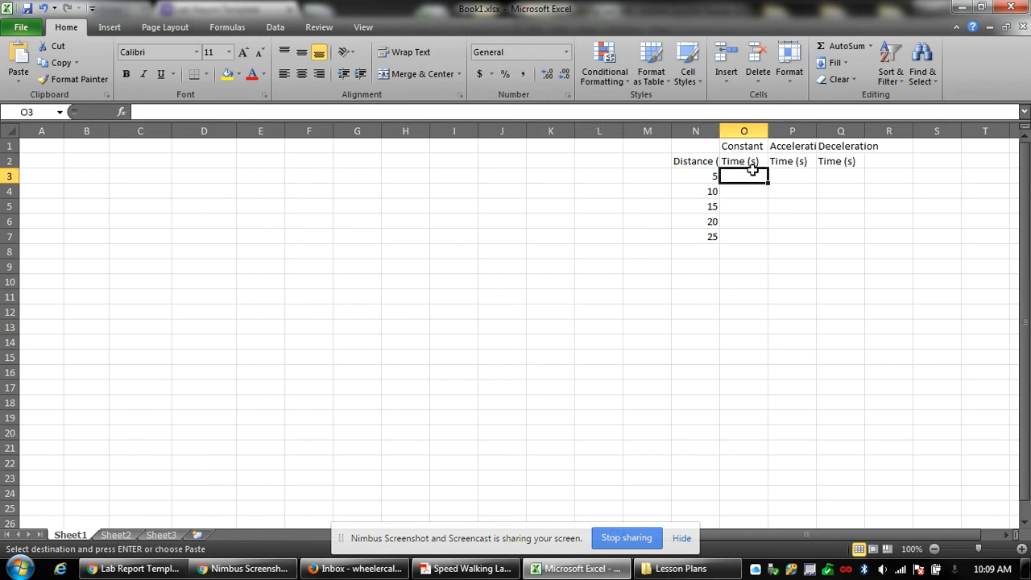
{"action": "key", "text": "Return"}
Move the table N1:Q7 so it starts at cell A1.
{"action": "left_click", "coordinate": [809, 233]}
{"action": "left_click_drag", "start_coordinate": [715, 145], "coordinate": [836, 231]}
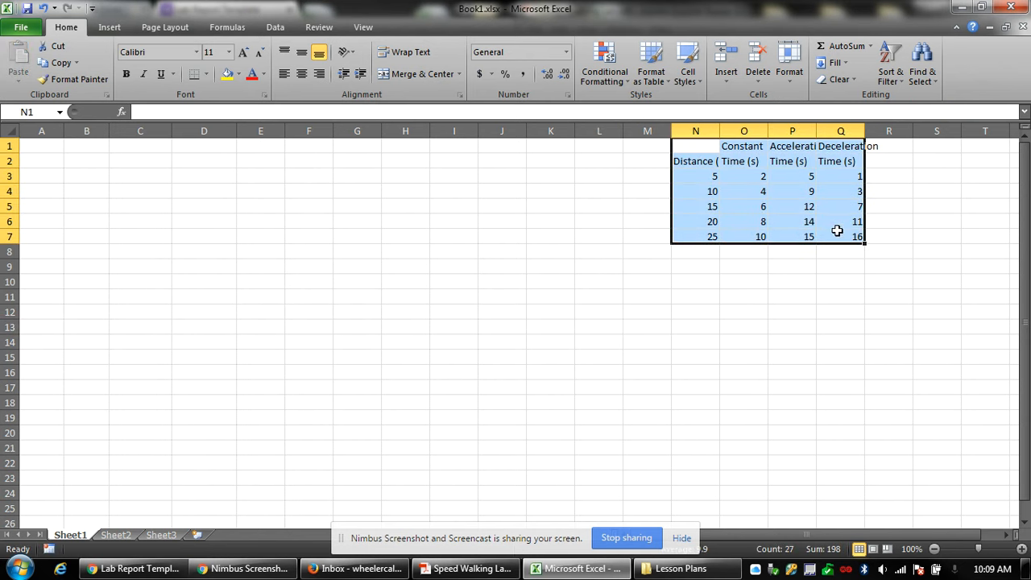
{"action": "key", "text": "ctrl+x"}
{"action": "key", "text": "ctrl+Home"}
{"action": "key", "text": "ctrl+v"}
{"action": "left_click", "coordinate": [226, 251]}
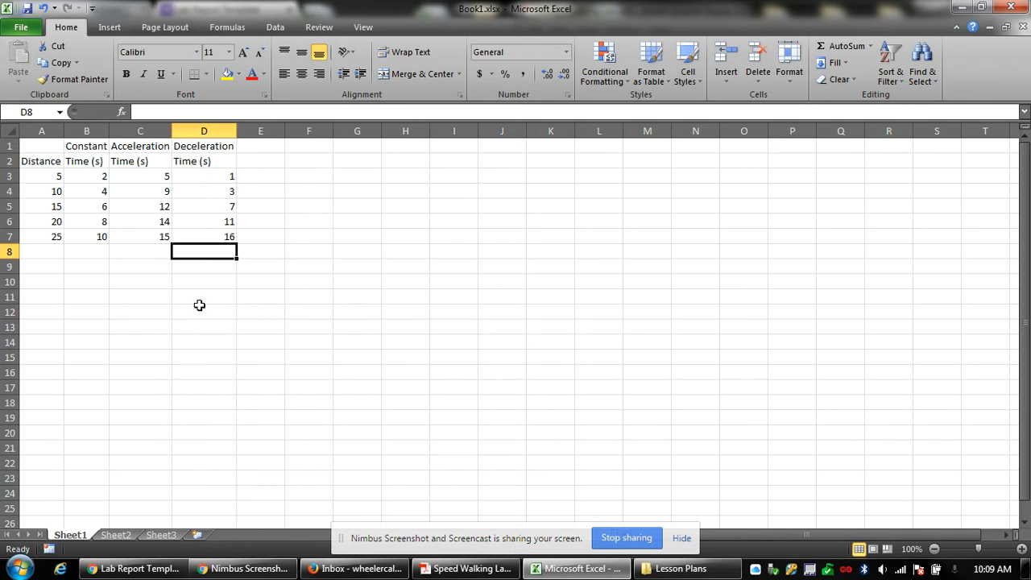
Autofit columns A through D to their contents.
{"action": "left_click", "coordinate": [197, 297]}
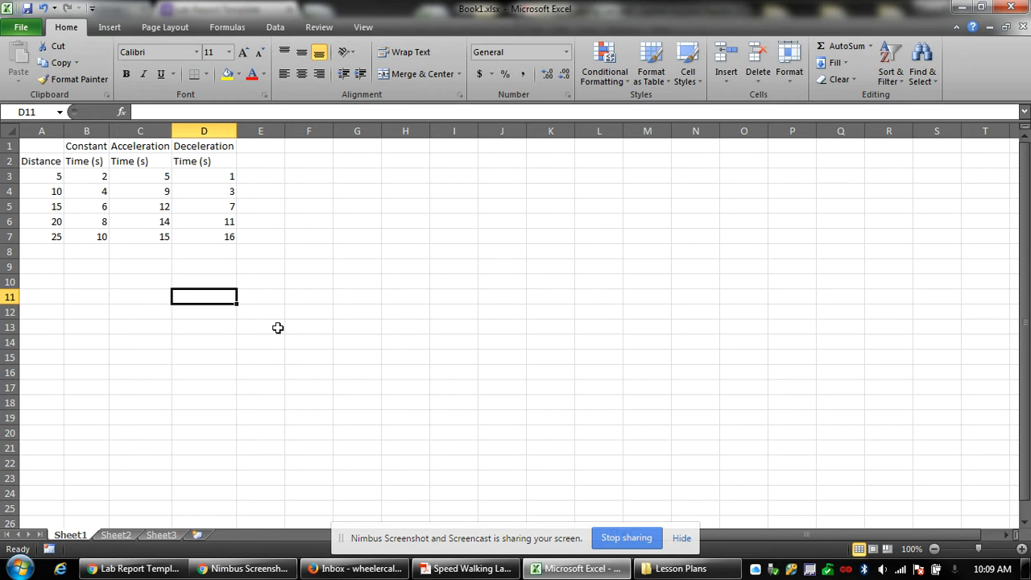
{"action": "left_click_drag", "start_coordinate": [41, 131], "coordinate": [209, 131]}
{"action": "double_click", "coordinate": [235, 130]}
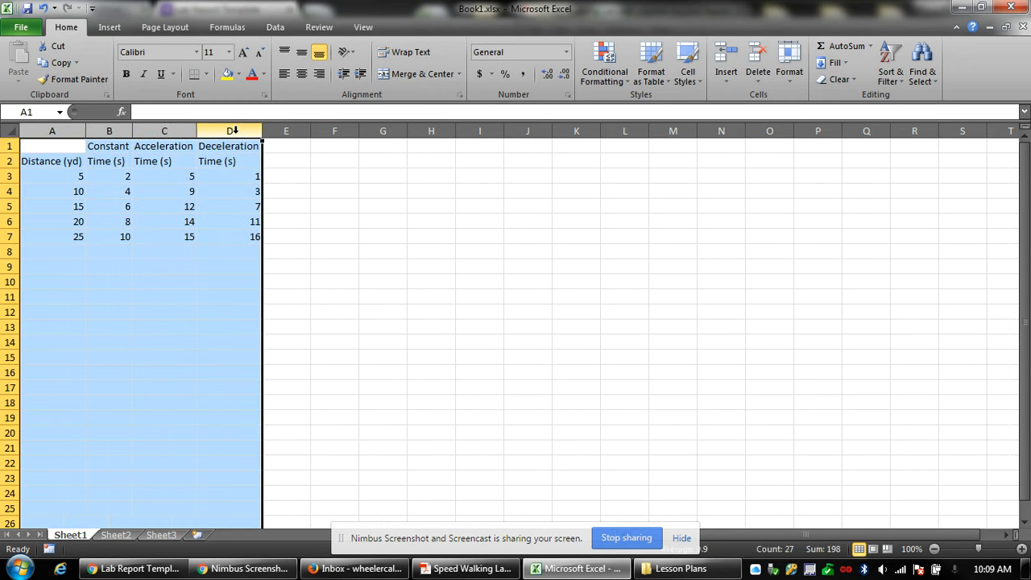
{"action": "left_click", "coordinate": [287, 237]}
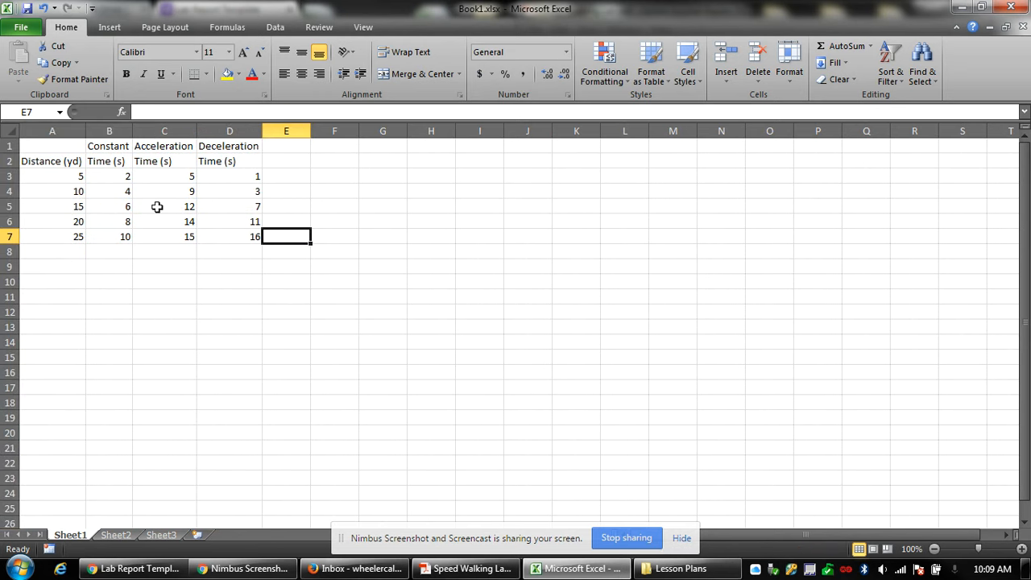
Center the table contents and bold the heading rows A1:D2.
{"action": "left_click_drag", "start_coordinate": [52, 148], "coordinate": [245, 239]}
{"action": "left_click", "coordinate": [301, 73]}
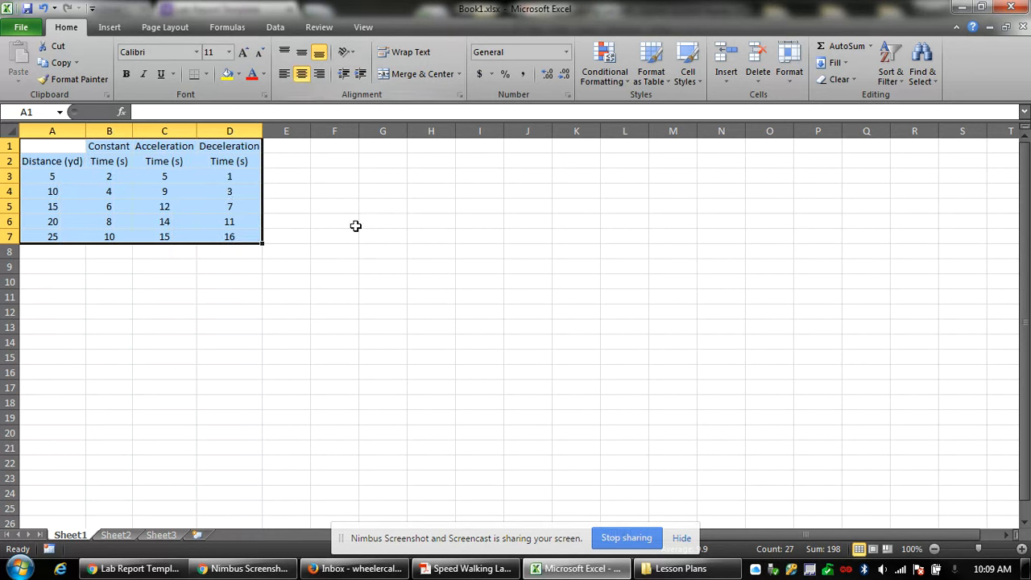
{"action": "left_click", "coordinate": [365, 298]}
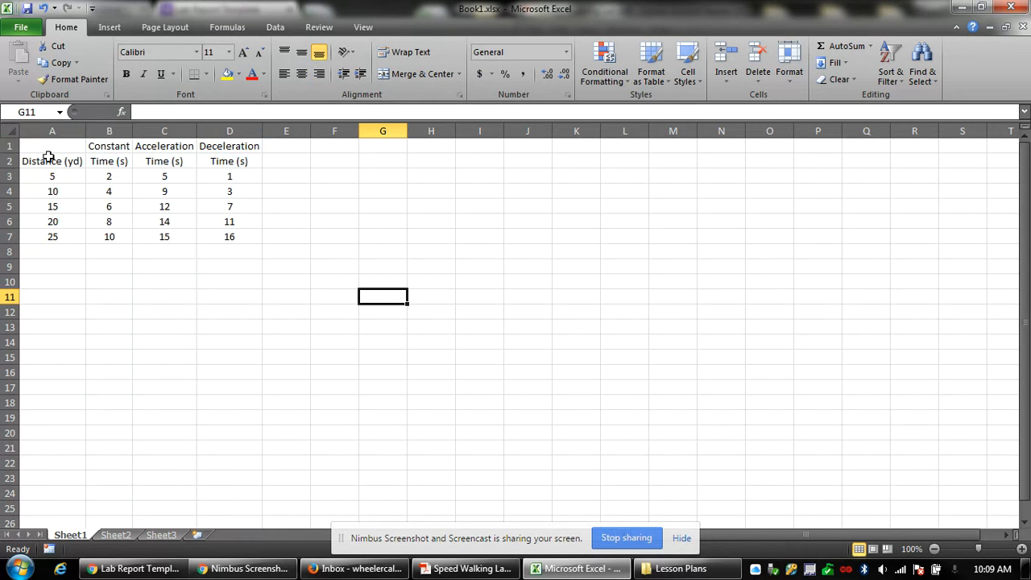
{"action": "left_click_drag", "start_coordinate": [49, 157], "coordinate": [224, 146]}
{"action": "key", "text": "ctrl+b"}
{"action": "left_click", "coordinate": [294, 220]}
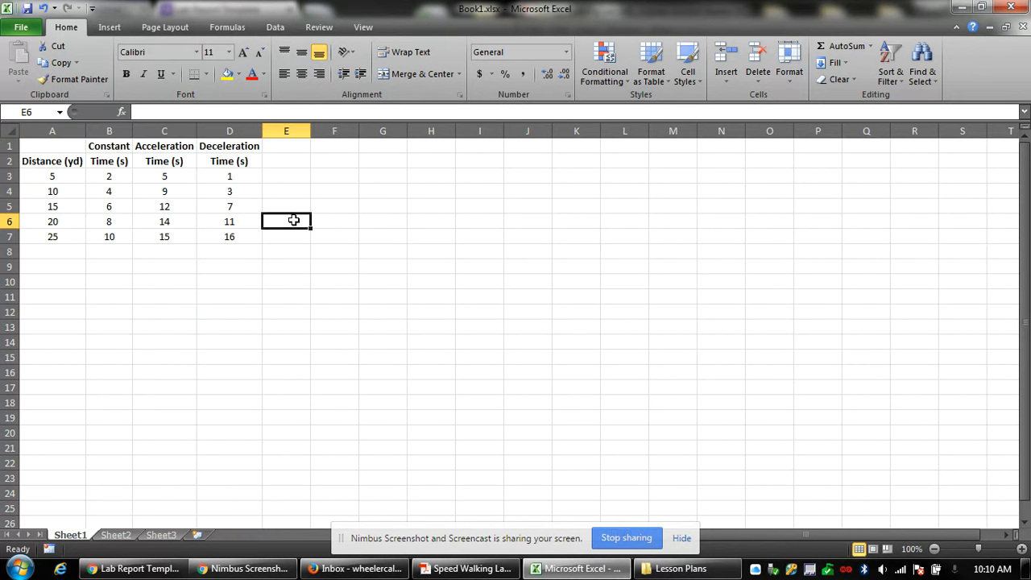
Apply All Borders to the table cells.
{"action": "left_click_drag", "start_coordinate": [73, 161], "coordinate": [229, 239]}
{"action": "left_click", "coordinate": [206, 73]}
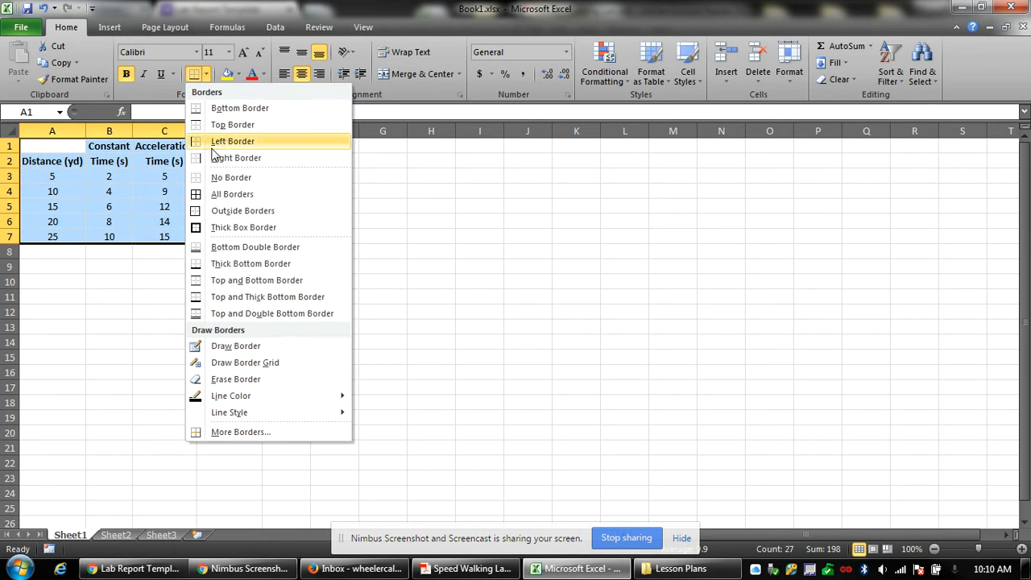
{"action": "left_click", "coordinate": [215, 198]}
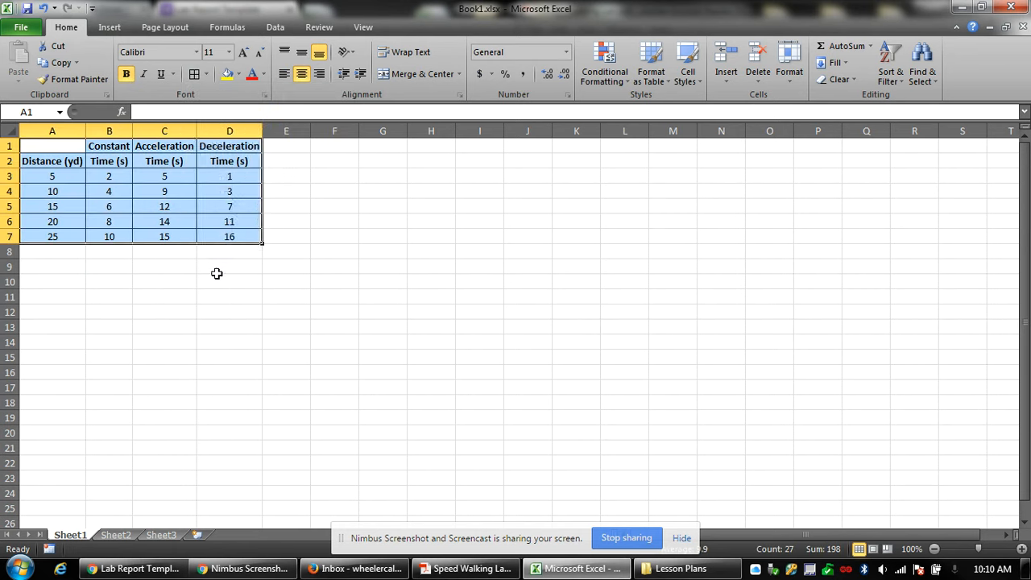
{"action": "left_click", "coordinate": [217, 273]}
Show the times in B3:D7 with one decimal place.
{"action": "left_click_drag", "start_coordinate": [109, 176], "coordinate": [218, 236]}
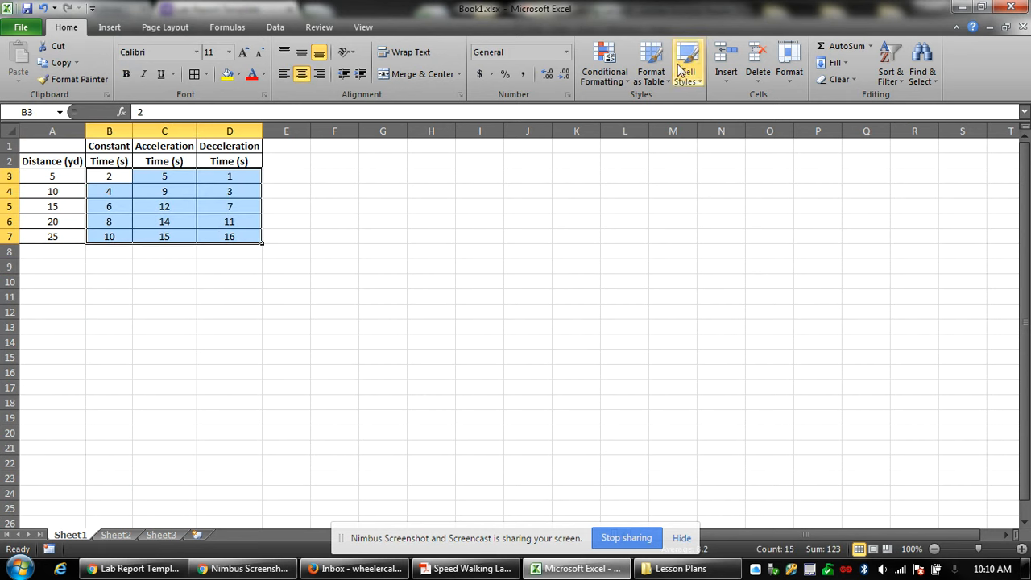
{"action": "left_click", "coordinate": [547, 77]}
{"action": "left_click", "coordinate": [564, 73]}
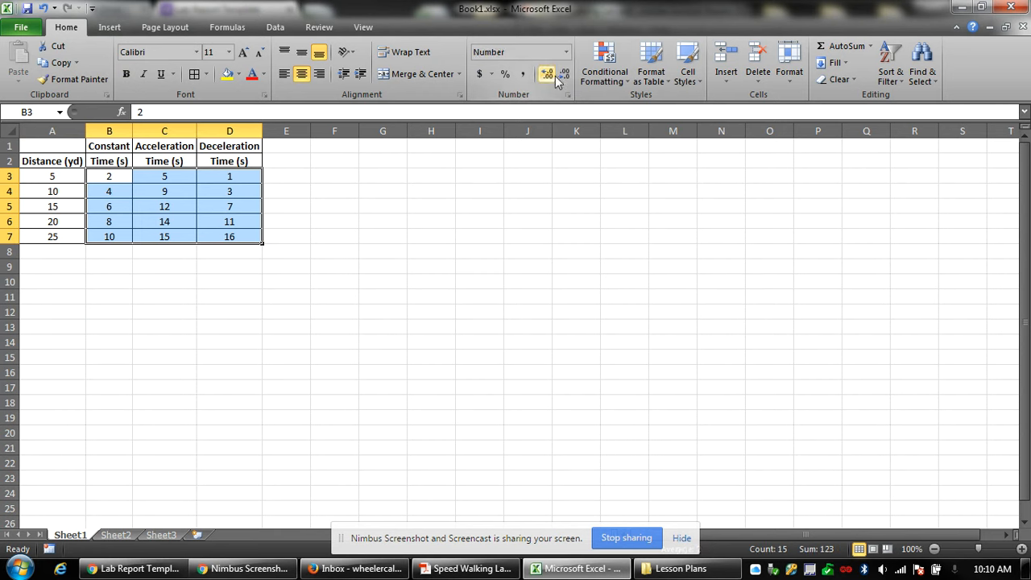
{"action": "left_click", "coordinate": [548, 76]}
{"action": "left_click", "coordinate": [456, 190]}
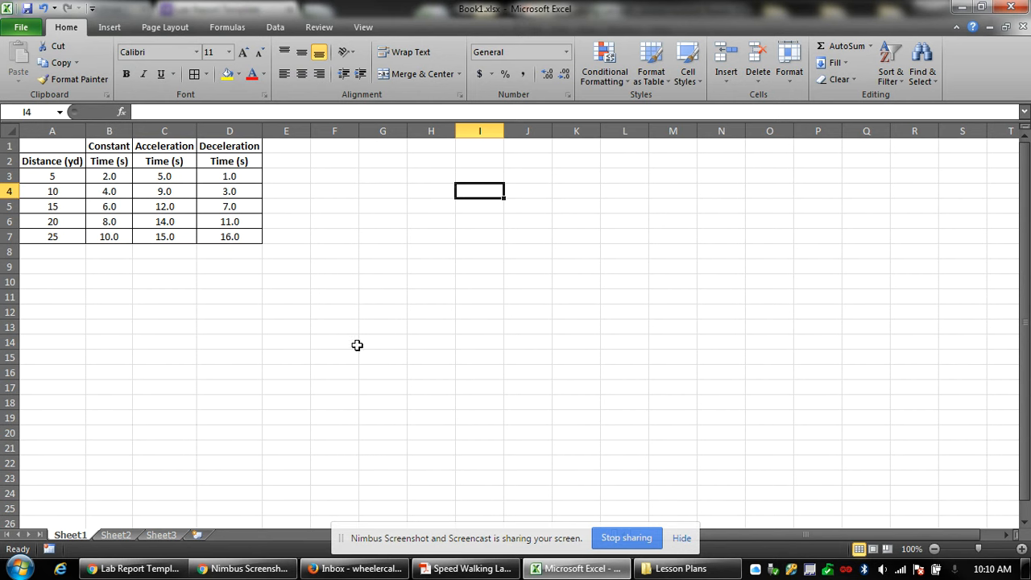
Insert a markers-only scatter chart and place it near the table.
{"action": "left_click", "coordinate": [109, 27]}
{"action": "left_click", "coordinate": [446, 65]}
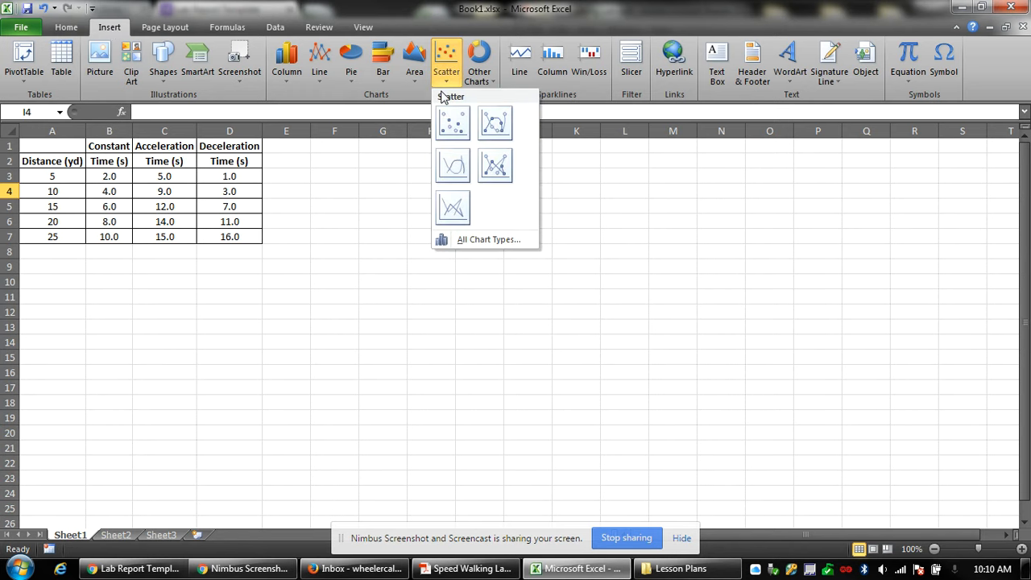
{"action": "left_click", "coordinate": [452, 122]}
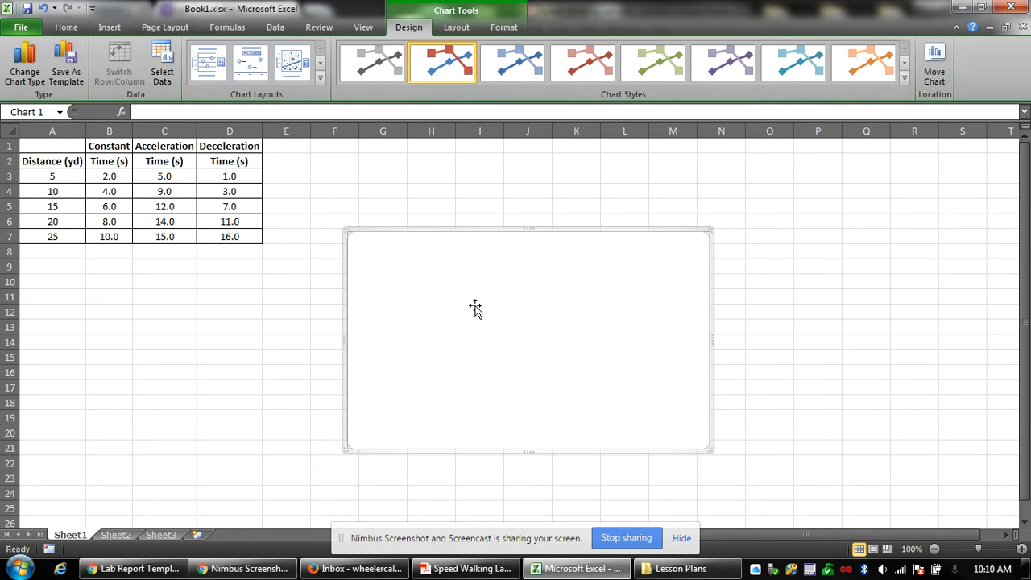
{"action": "double_click", "coordinate": [435, 261]}
{"action": "left_click", "coordinate": [672, 464]}
{"action": "left_click_drag", "start_coordinate": [507, 358], "coordinate": [478, 308]}
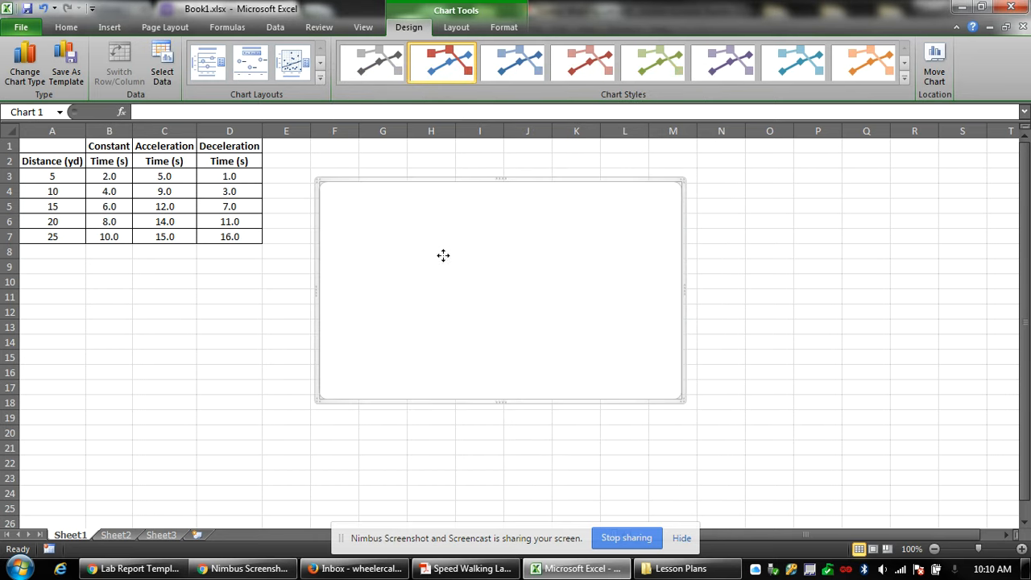
Start a new chart series after confirming in the lab PDF that time goes on the x axis.
{"action": "right_click", "coordinate": [444, 256]}
{"action": "left_click", "coordinate": [493, 393]}
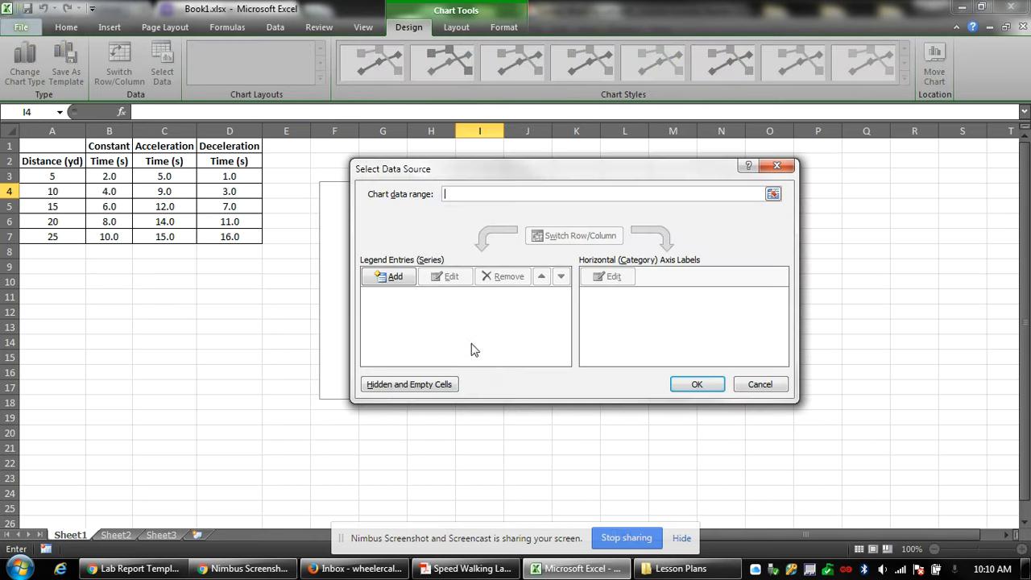
{"action": "left_click", "coordinate": [392, 279]}
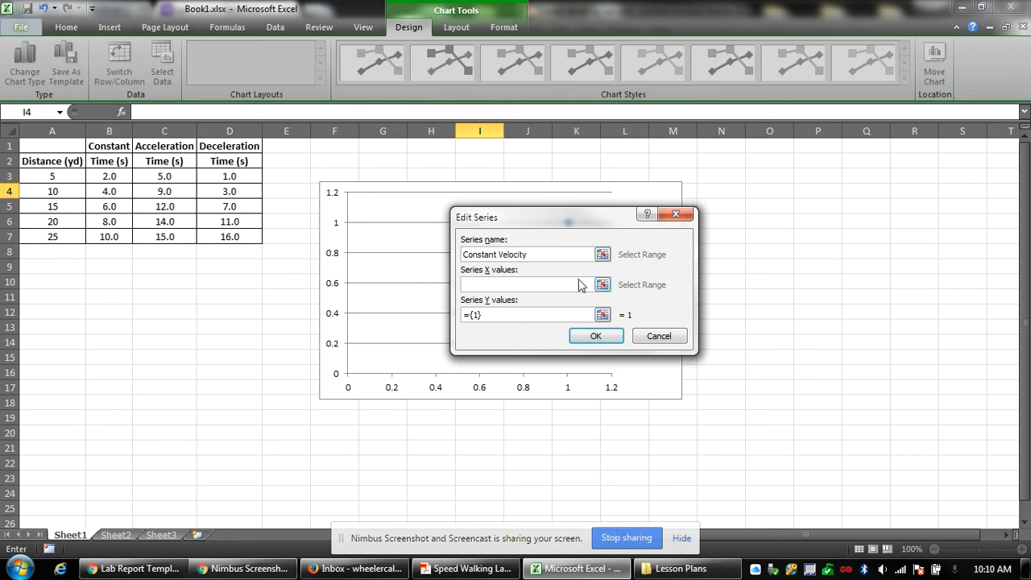
{"action": "left_click", "coordinate": [472, 567]}
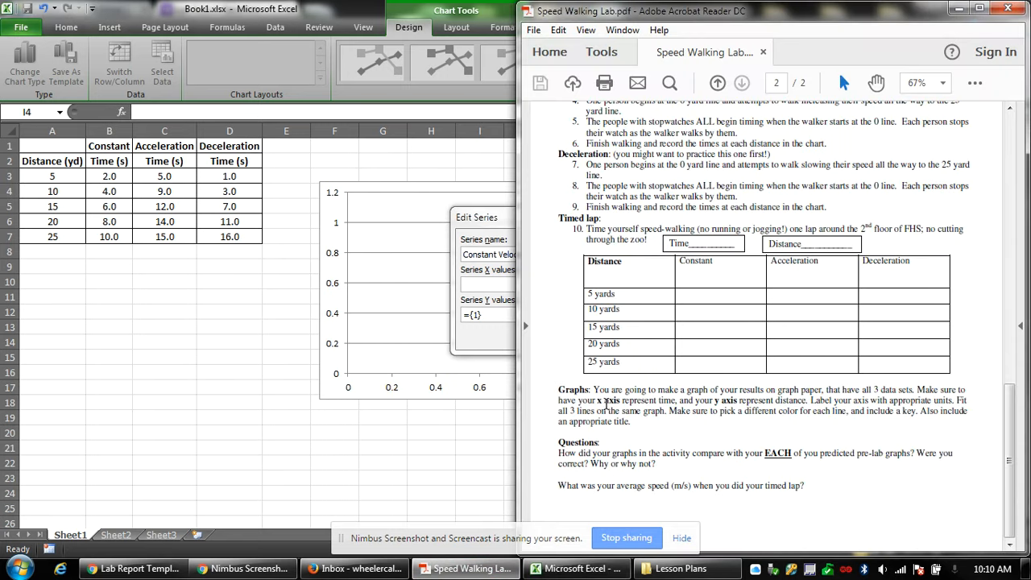
{"action": "left_click_drag", "start_coordinate": [597, 400], "coordinate": [668, 404]}
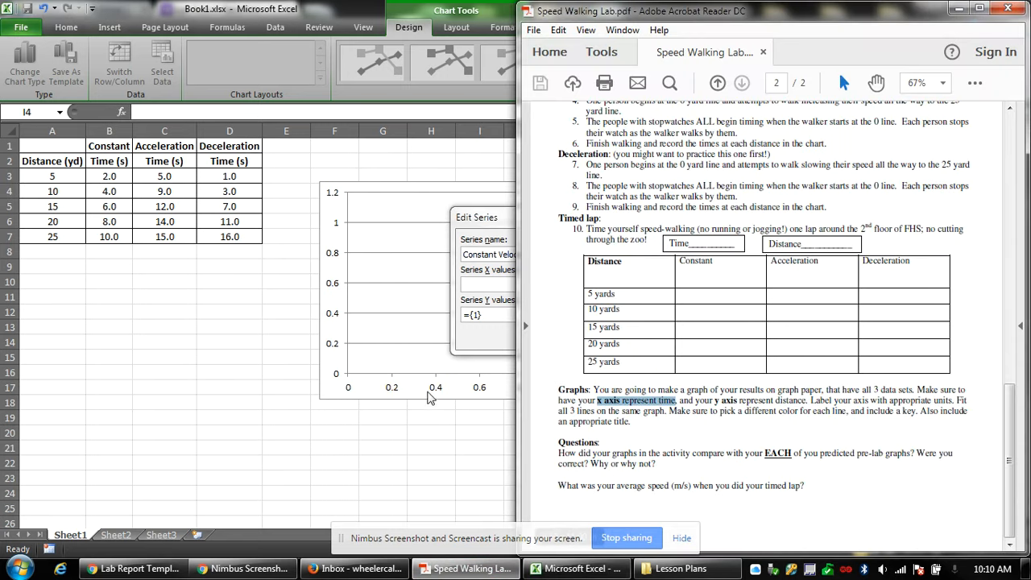
{"action": "left_click", "coordinate": [479, 286]}
Set the Constant Velocity series to X = B3:B7 and Y = A3:A7.
{"action": "left_click", "coordinate": [602, 285]}
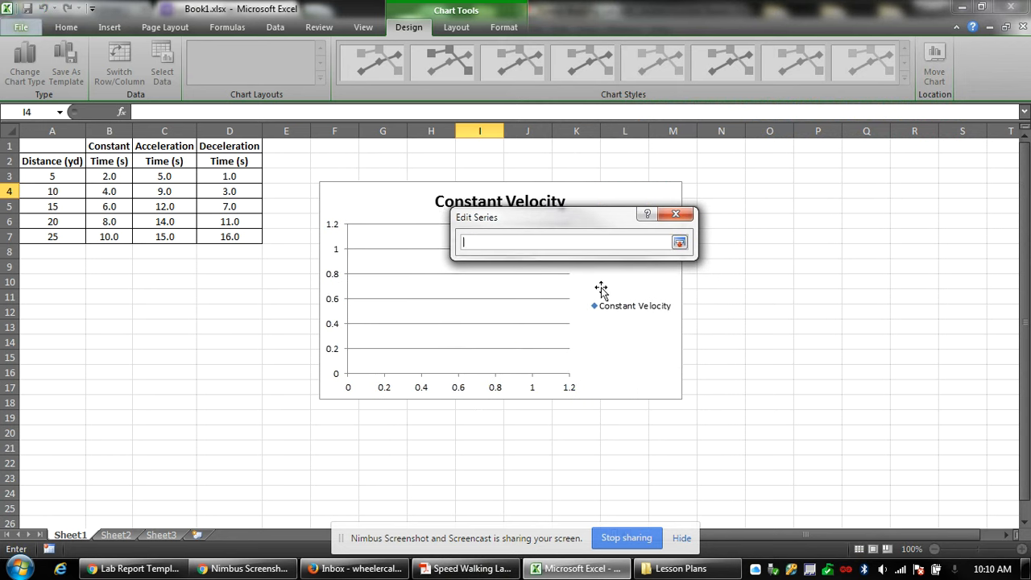
{"action": "left_click_drag", "start_coordinate": [108, 174], "coordinate": [115, 234]}
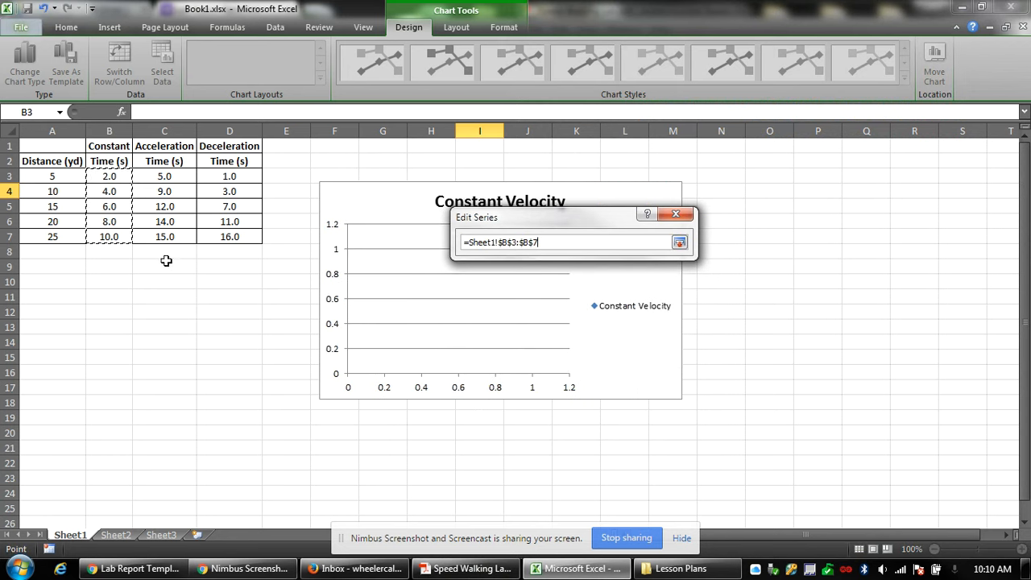
{"action": "key", "text": "Return"}
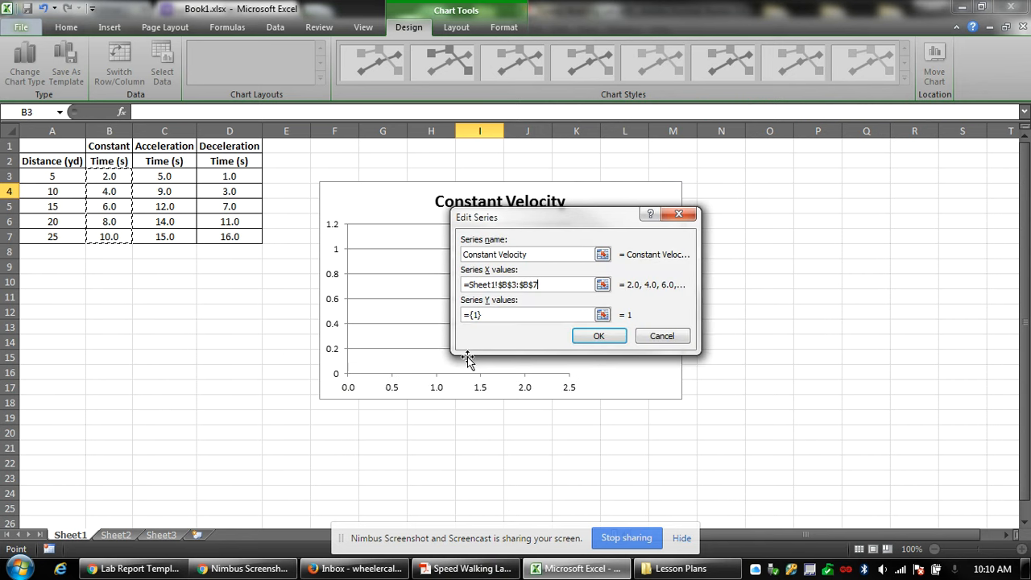
{"action": "left_click", "coordinate": [602, 315]}
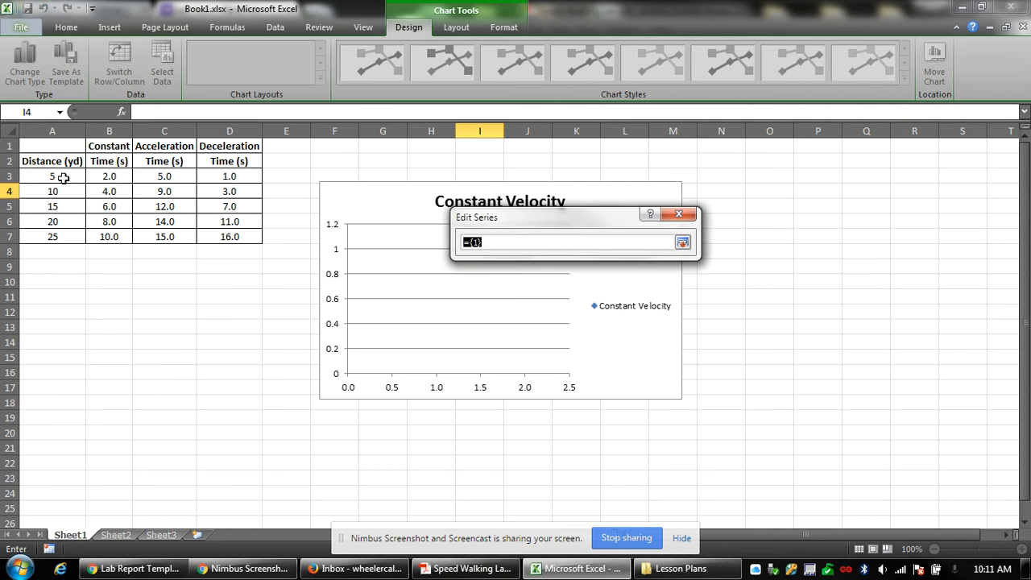
{"action": "left_click_drag", "start_coordinate": [64, 178], "coordinate": [55, 237]}
{"action": "key", "text": "Return"}
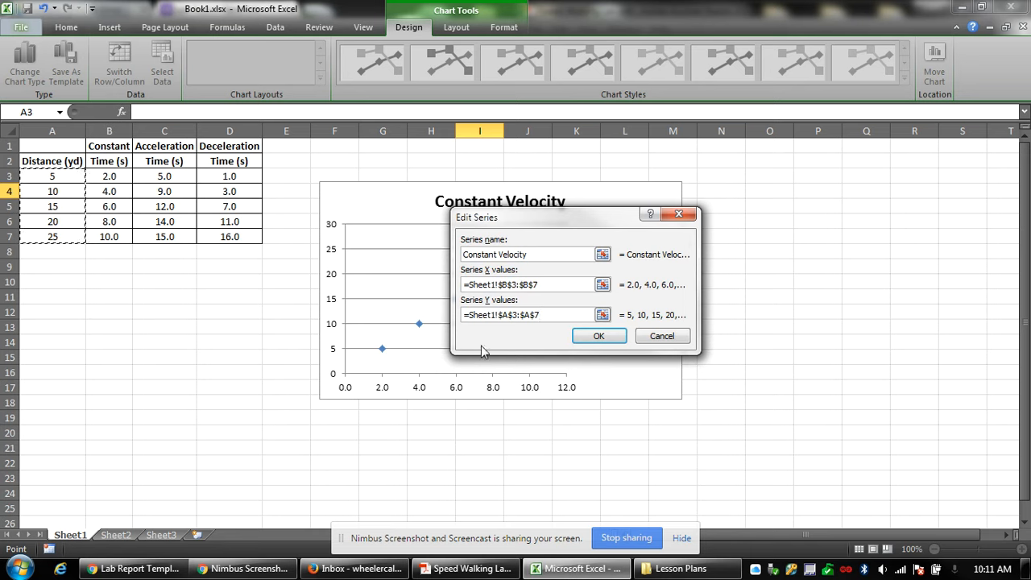
{"action": "left_click_drag", "start_coordinate": [607, 227], "coordinate": [750, 236]}
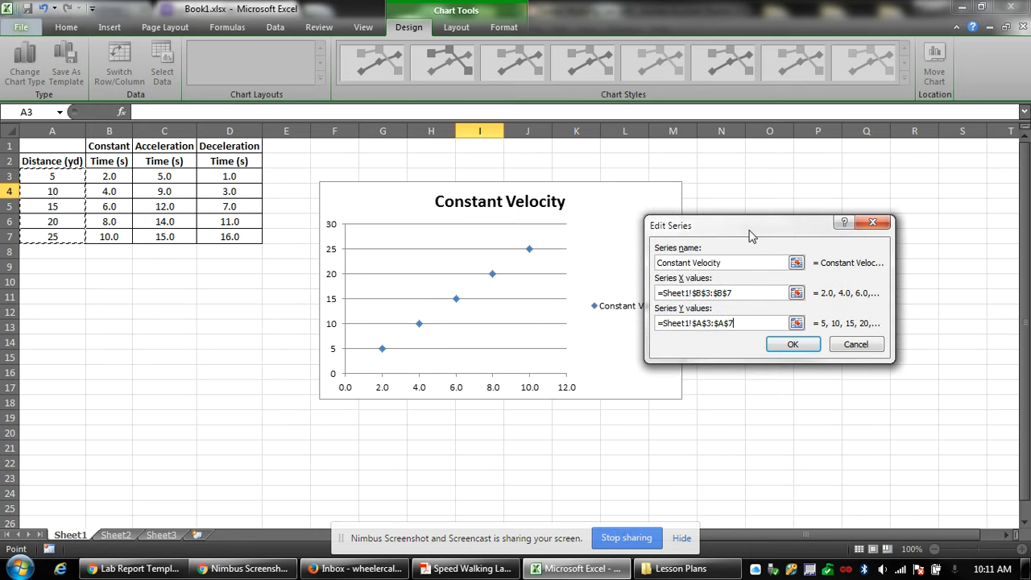
{"action": "left_click", "coordinate": [791, 346]}
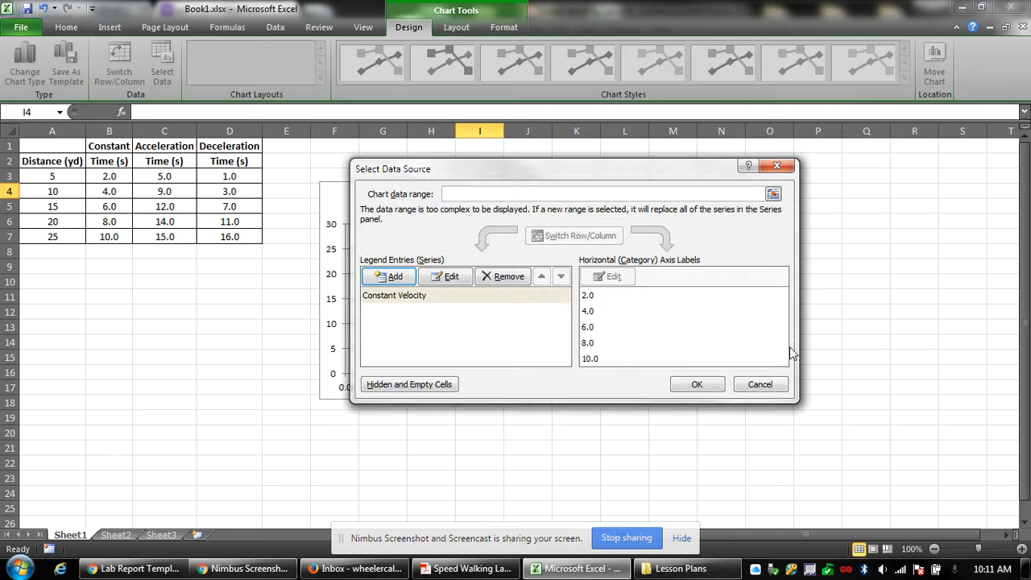
Add the Acceleration series with X = C3:C7 and Y = A3:A7.
{"action": "left_click", "coordinate": [385, 278]}
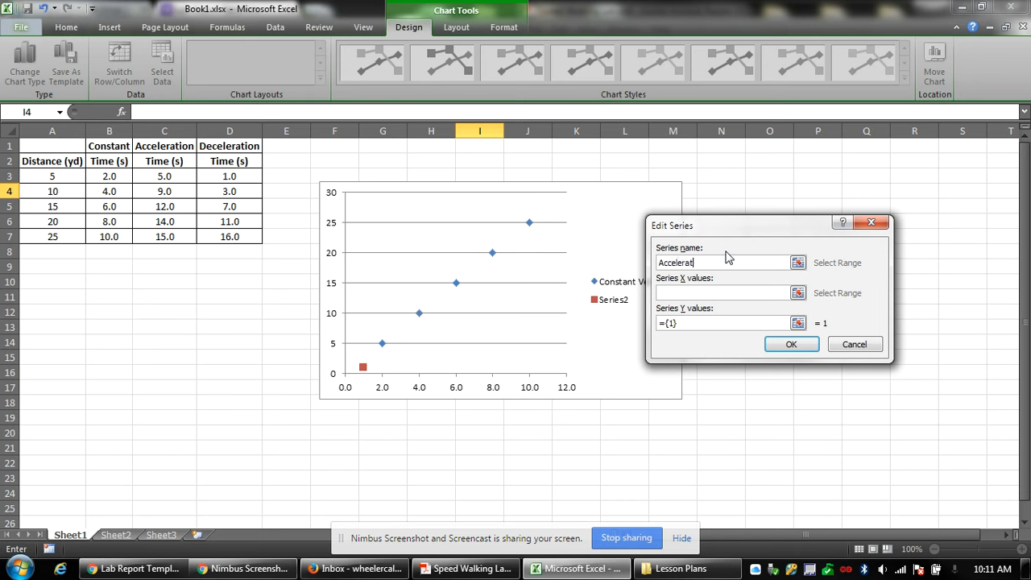
{"action": "left_click_drag", "start_coordinate": [728, 233], "coordinate": [774, 284]}
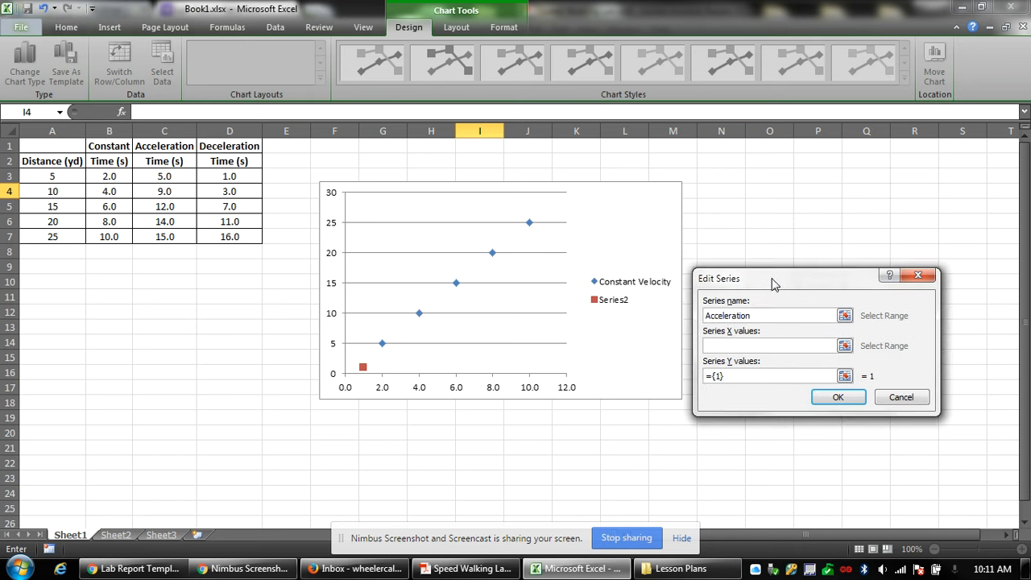
{"action": "left_click", "coordinate": [845, 346]}
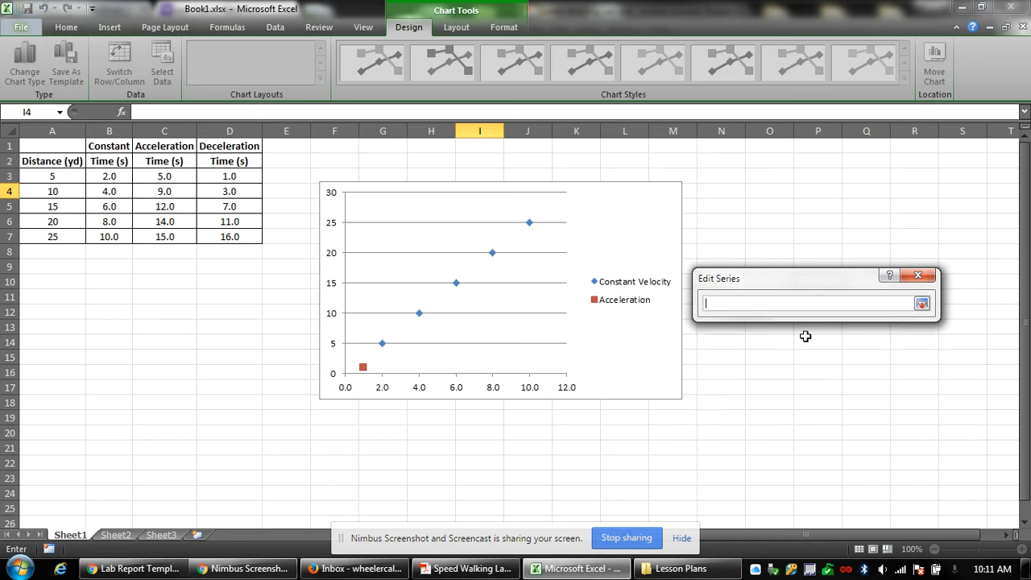
{"action": "left_click_drag", "start_coordinate": [161, 171], "coordinate": [156, 223]}
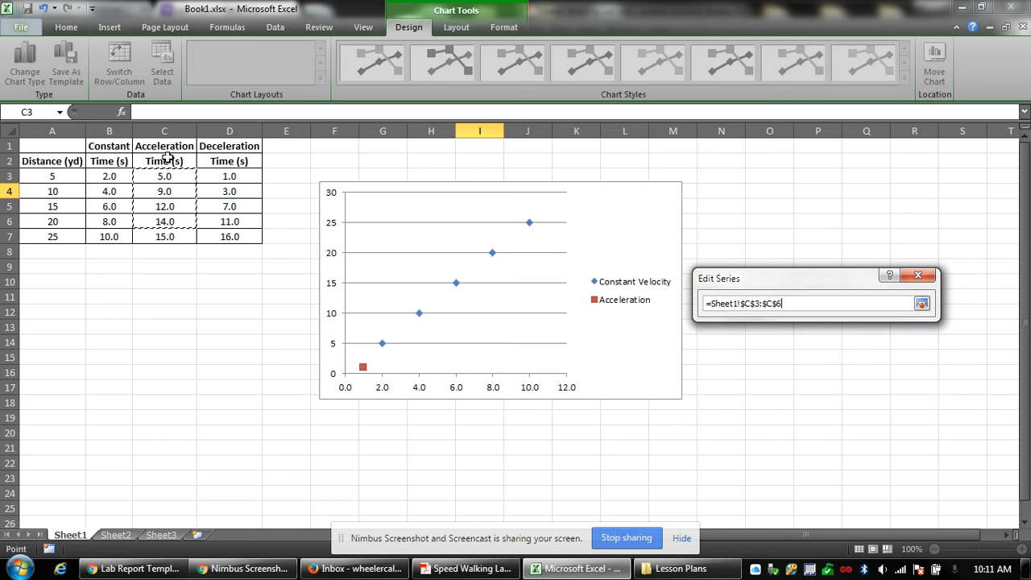
{"action": "key", "text": "BackSpace"}
{"action": "type", "text": "7"}
{"action": "left_click", "coordinate": [921, 304]}
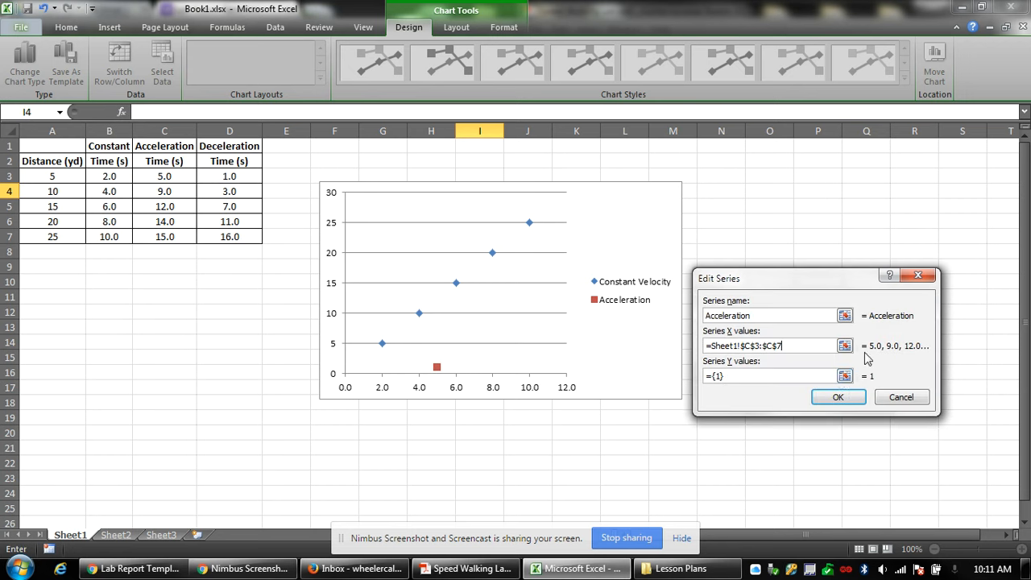
{"action": "left_click", "coordinate": [847, 376]}
{"action": "left_click_drag", "start_coordinate": [35, 174], "coordinate": [52, 230]}
{"action": "key", "text": "Return"}
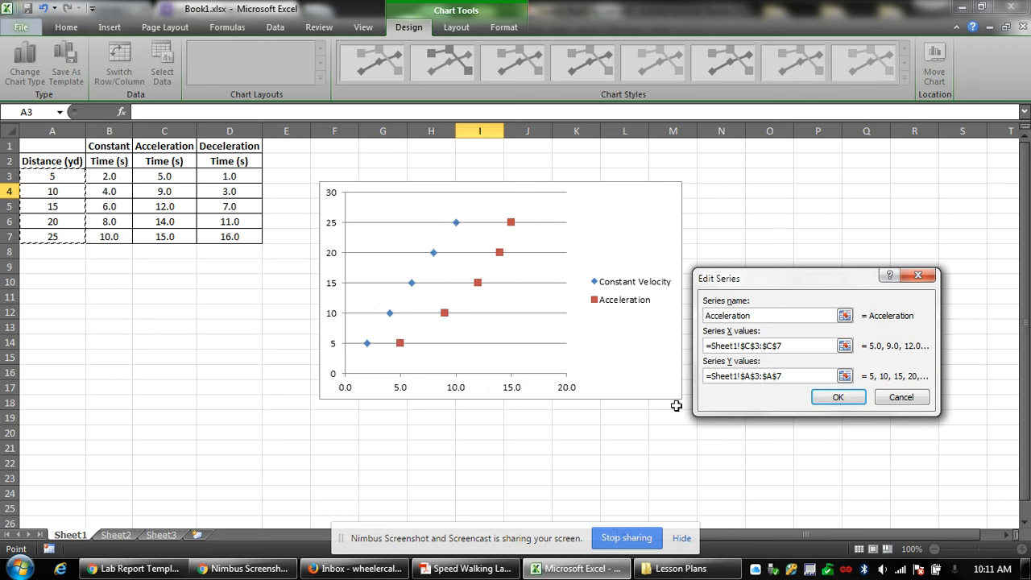
{"action": "left_click", "coordinate": [859, 407]}
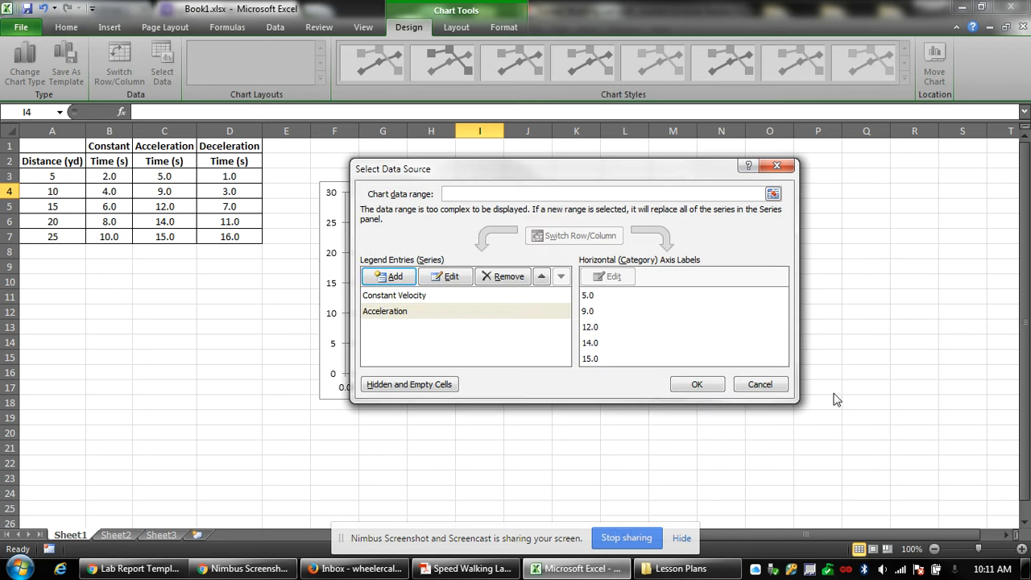
Add the Deceleration series with X = D3:D7 and Y = A3:A7.
{"action": "left_click", "coordinate": [397, 276]}
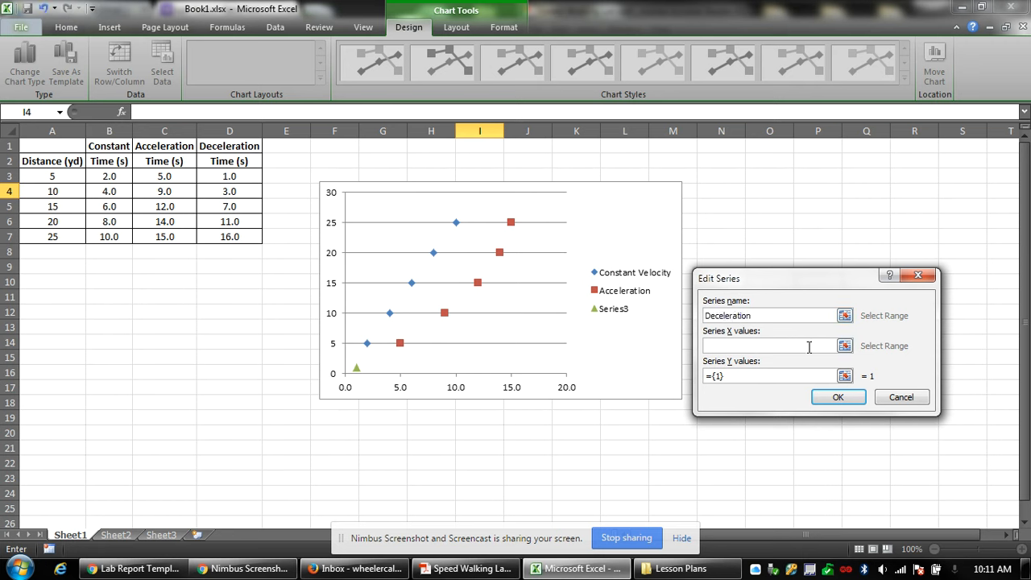
{"action": "type", "text": "Deceleration"}
{"action": "left_click", "coordinate": [844, 345]}
{"action": "left_click_drag", "start_coordinate": [250, 179], "coordinate": [245, 242]}
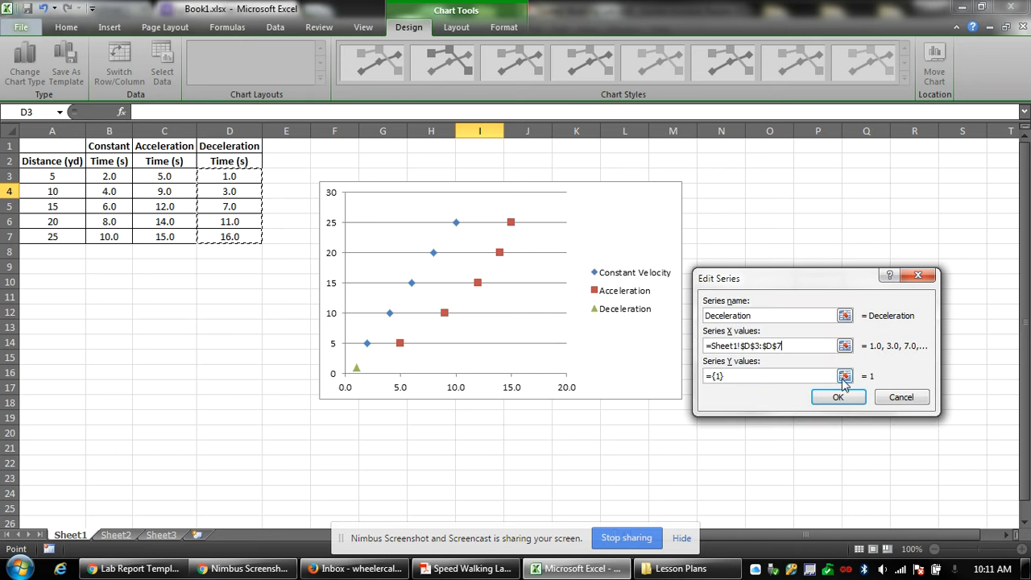
{"action": "left_click", "coordinate": [845, 376]}
{"action": "left_click_drag", "start_coordinate": [51, 176], "coordinate": [51, 240]}
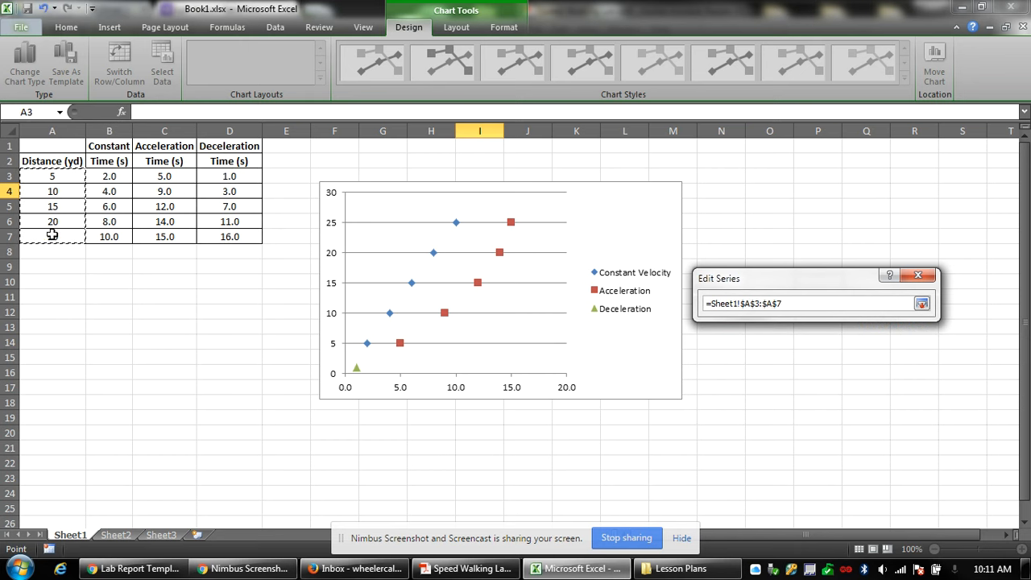
{"action": "left_click", "coordinate": [836, 397]}
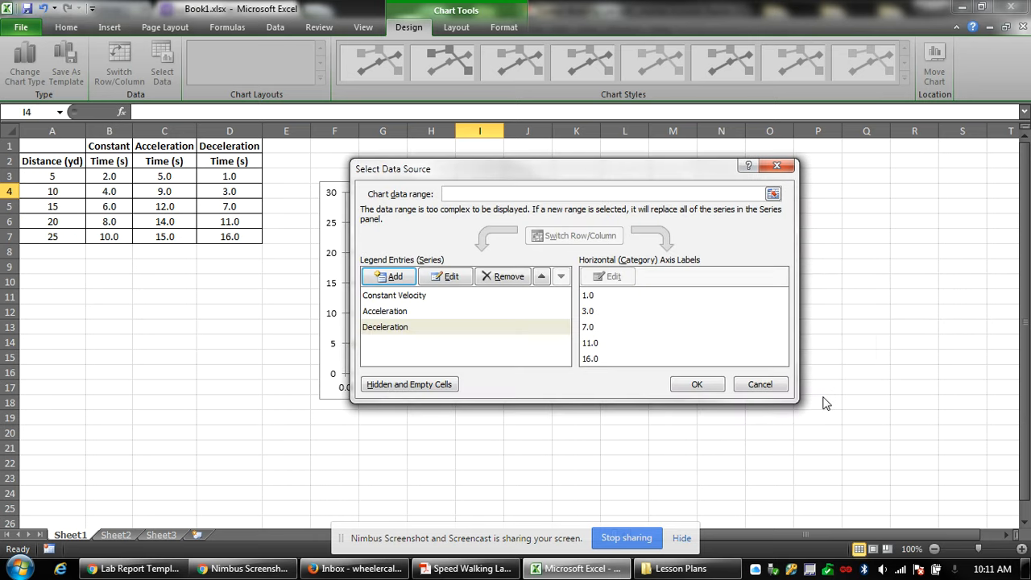
{"action": "left_click", "coordinate": [694, 385]}
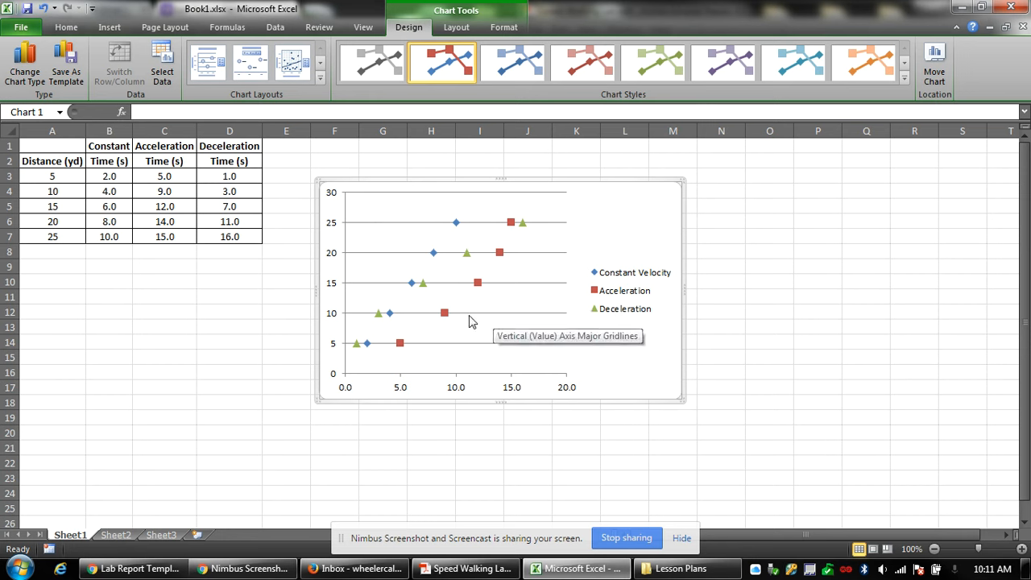
{"action": "left_click", "coordinate": [214, 377]}
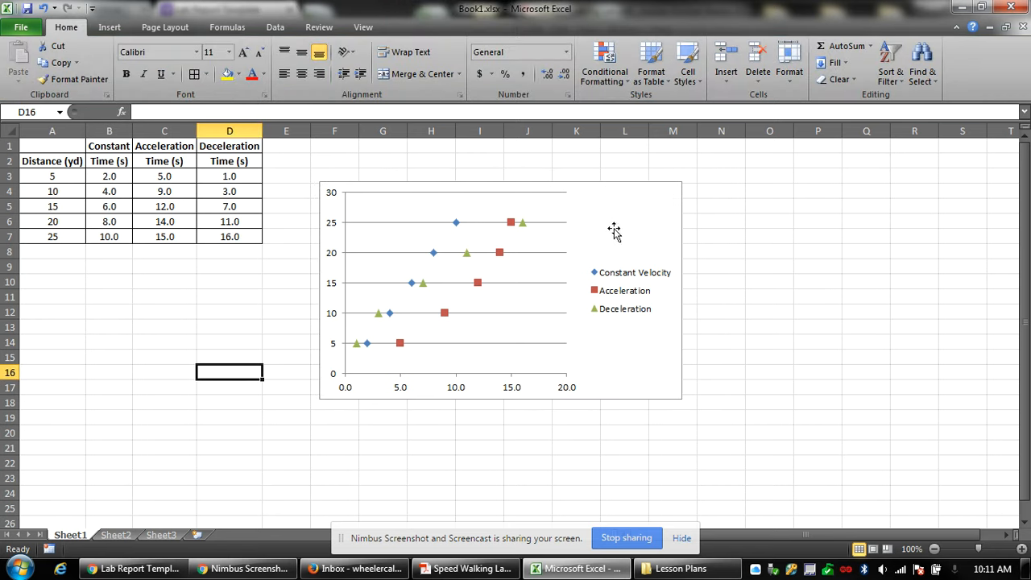
{"action": "left_click_drag", "start_coordinate": [63, 178], "coordinate": [84, 204]}
{"action": "left_click_drag", "start_coordinate": [96, 226], "coordinate": [94, 234]}
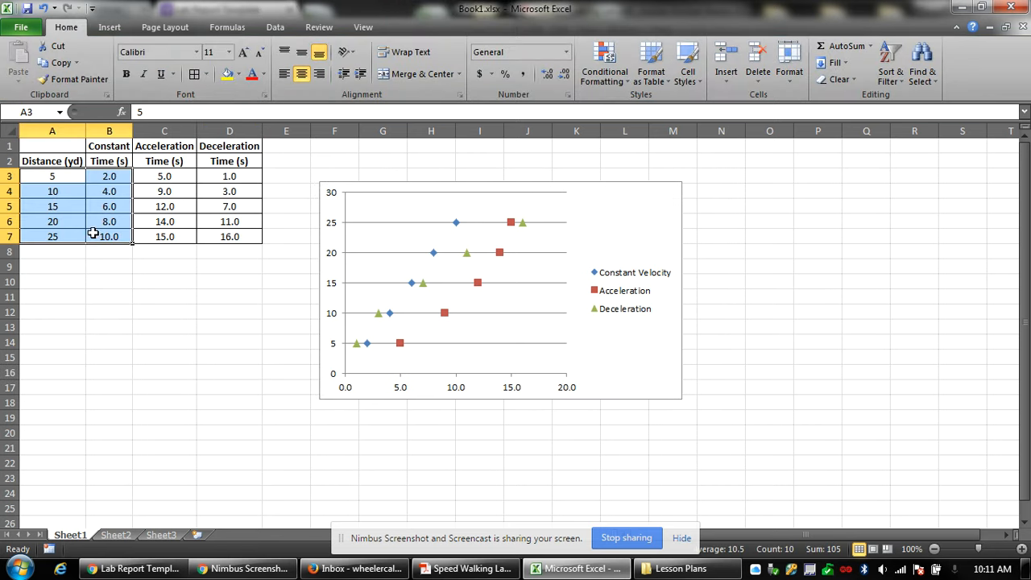
{"action": "left_click", "coordinate": [109, 26]}
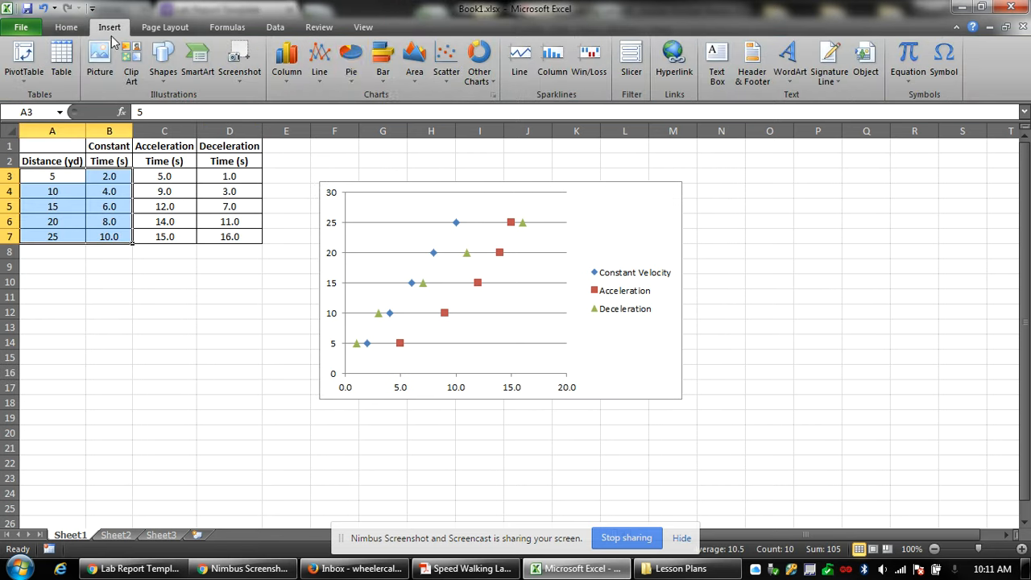
{"action": "left_click", "coordinate": [447, 63]}
{"action": "left_click", "coordinate": [465, 133]}
{"action": "left_click_drag", "start_coordinate": [658, 284], "coordinate": [943, 260]}
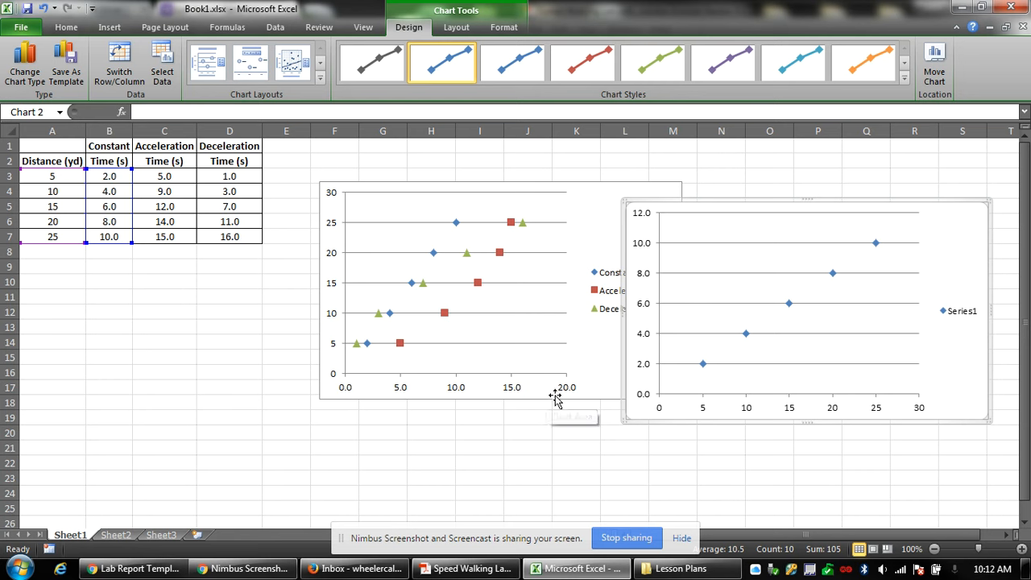
{"action": "left_click", "coordinate": [239, 231]}
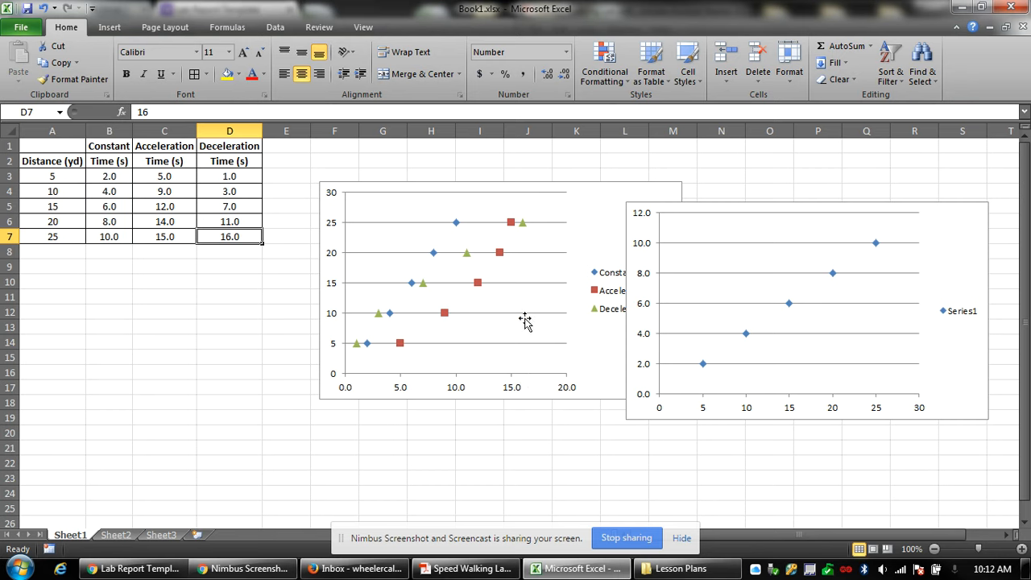
{"action": "left_click_drag", "start_coordinate": [960, 400], "coordinate": [832, 420]}
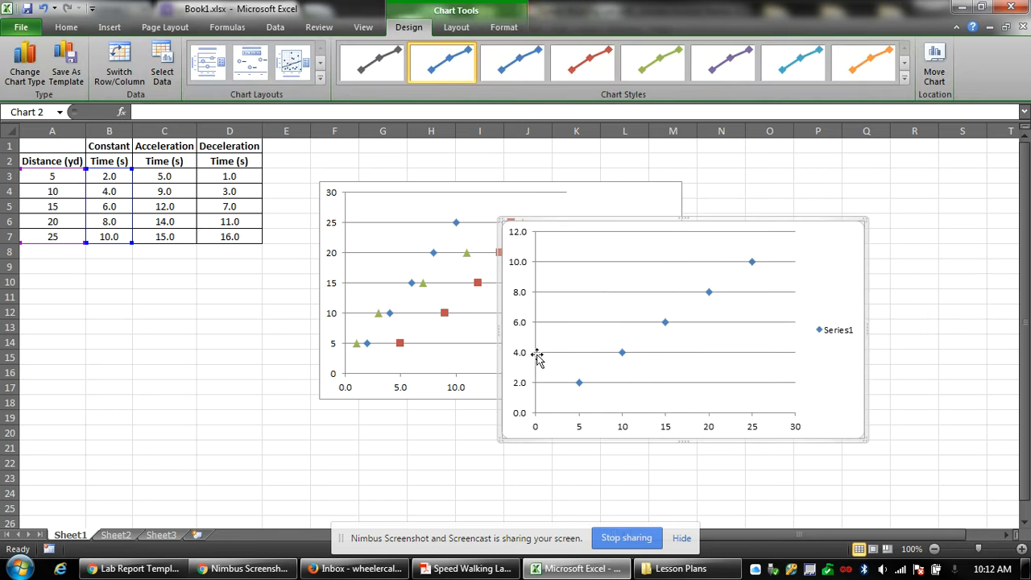
{"action": "left_click_drag", "start_coordinate": [848, 384], "coordinate": [899, 345]}
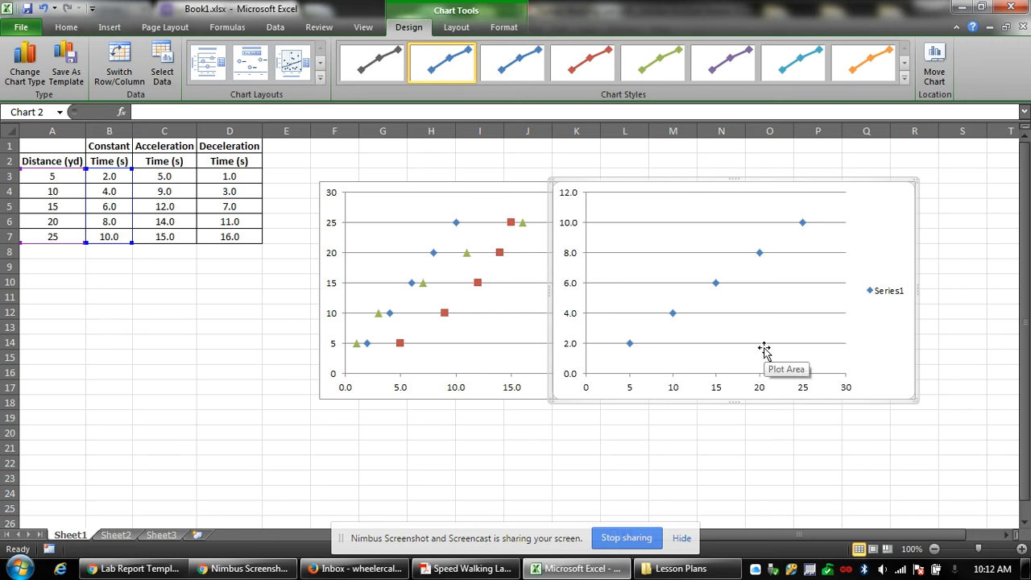
{"action": "key", "text": "Delete"}
{"action": "left_click", "coordinate": [655, 362]}
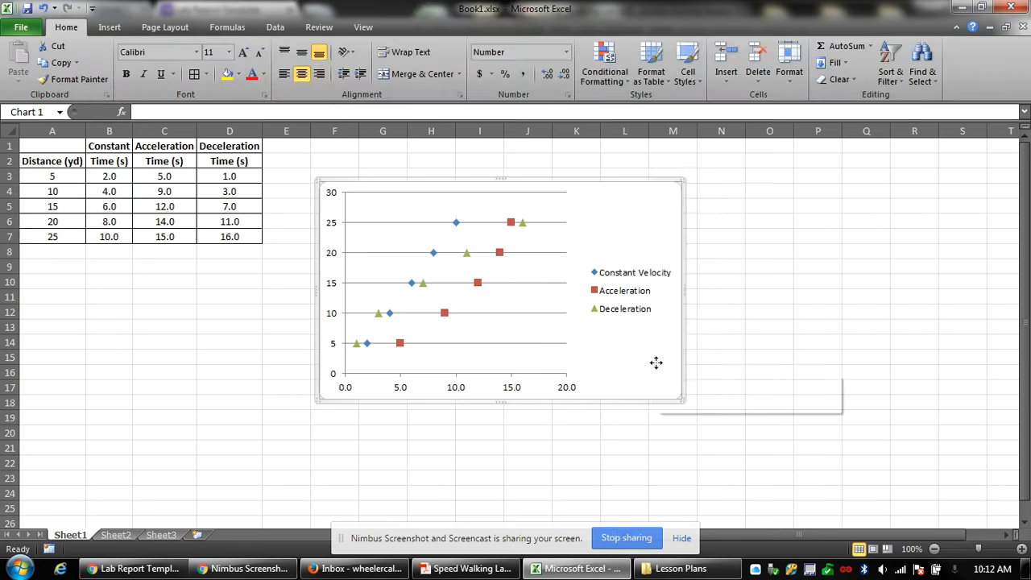
{"action": "right_click", "coordinate": [656, 363]}
Shift the chart slightly lower on the sheet.
{"action": "left_click", "coordinate": [709, 229]}
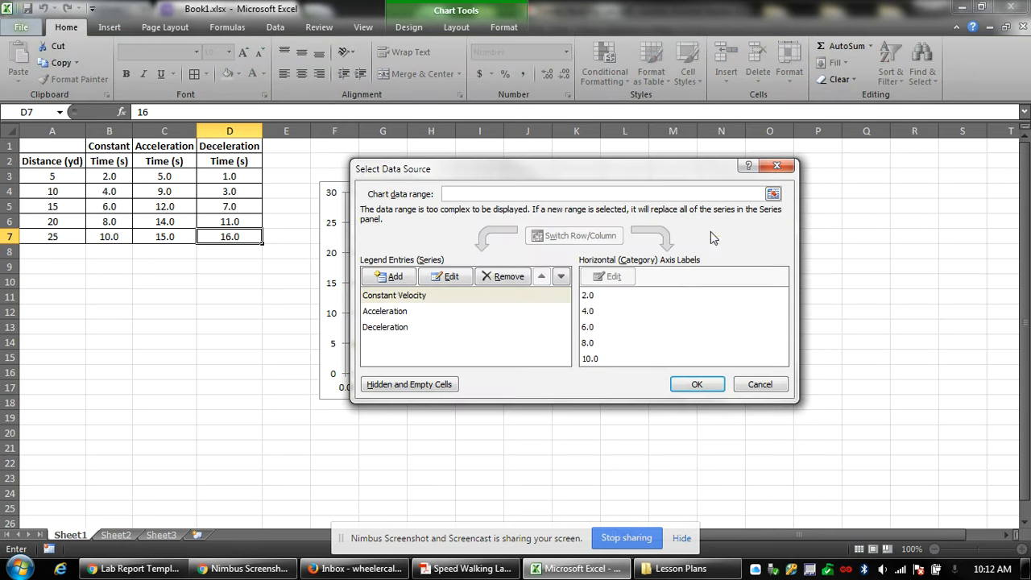
{"action": "left_click", "coordinate": [757, 384]}
{"action": "left_click_drag", "start_coordinate": [606, 367], "coordinate": [618, 395]}
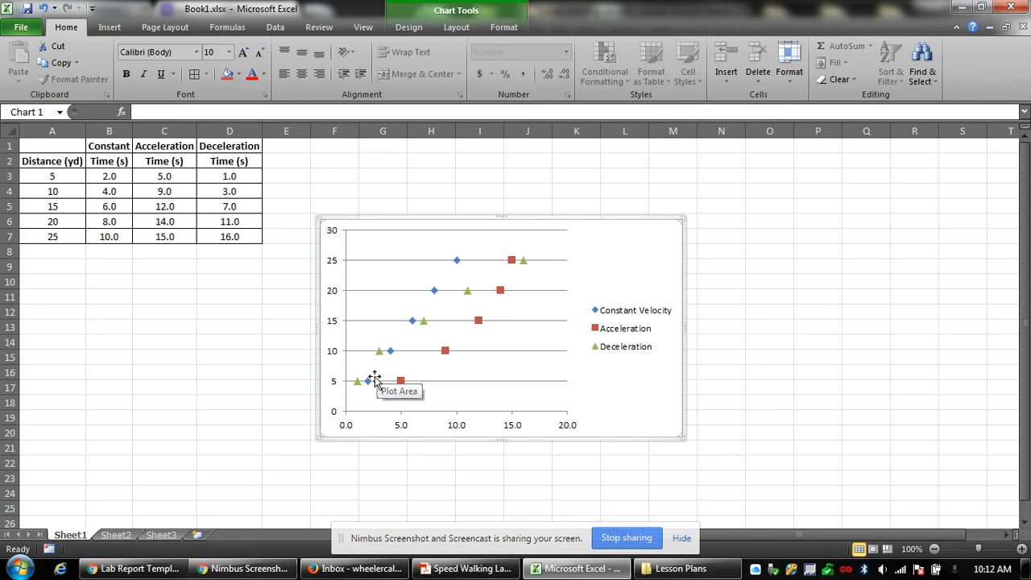
Add a trendline to Constant Velocity and settle on the Linear type.
{"action": "mouse_move", "coordinate": [368, 383]}
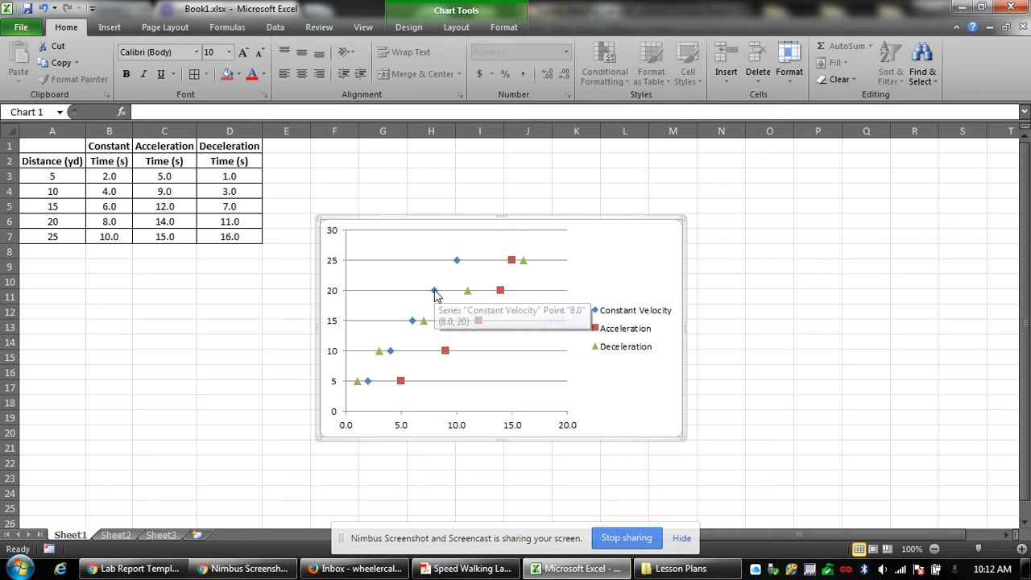
{"action": "left_click", "coordinate": [435, 293]}
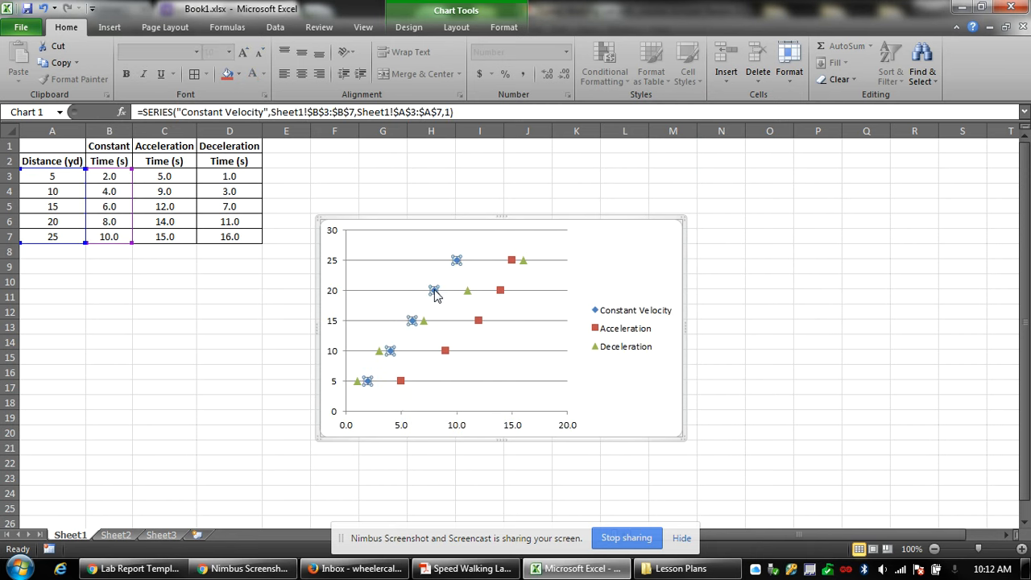
{"action": "right_click", "coordinate": [435, 293]}
{"action": "left_click", "coordinate": [507, 405]}
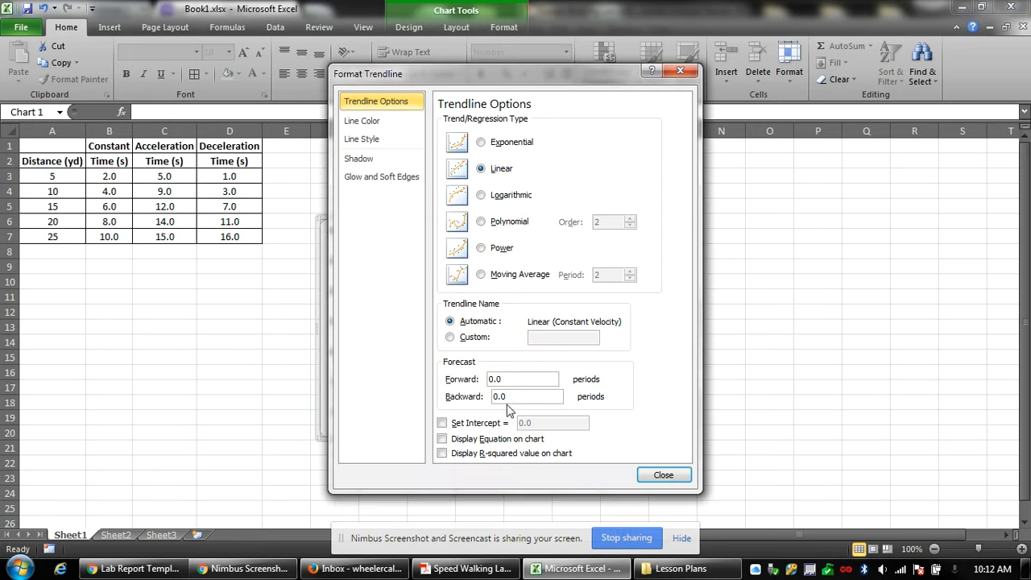
{"action": "left_click_drag", "start_coordinate": [512, 79], "coordinate": [890, 158]}
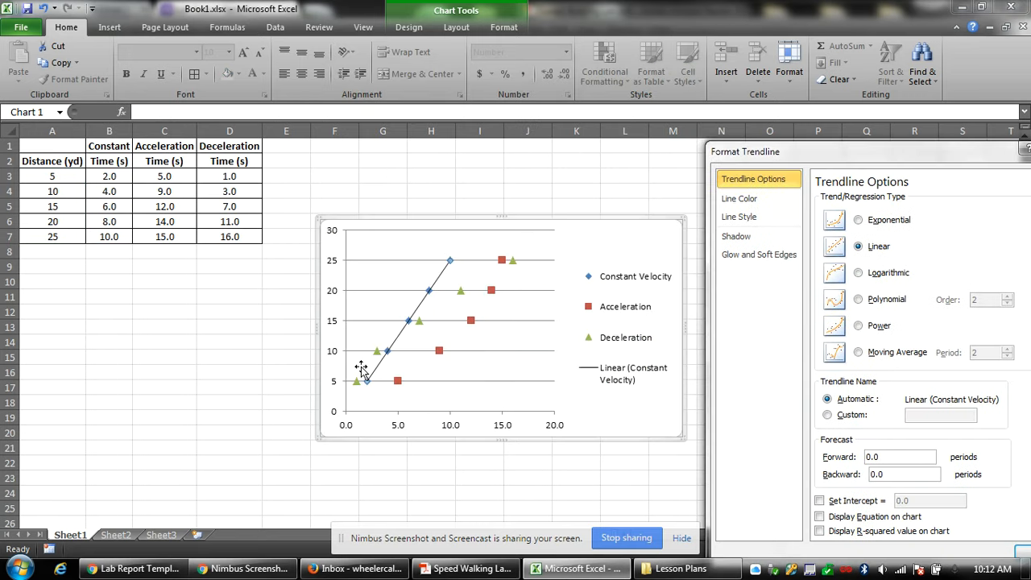
{"action": "left_click", "coordinate": [859, 219]}
{"action": "left_click", "coordinate": [859, 273]}
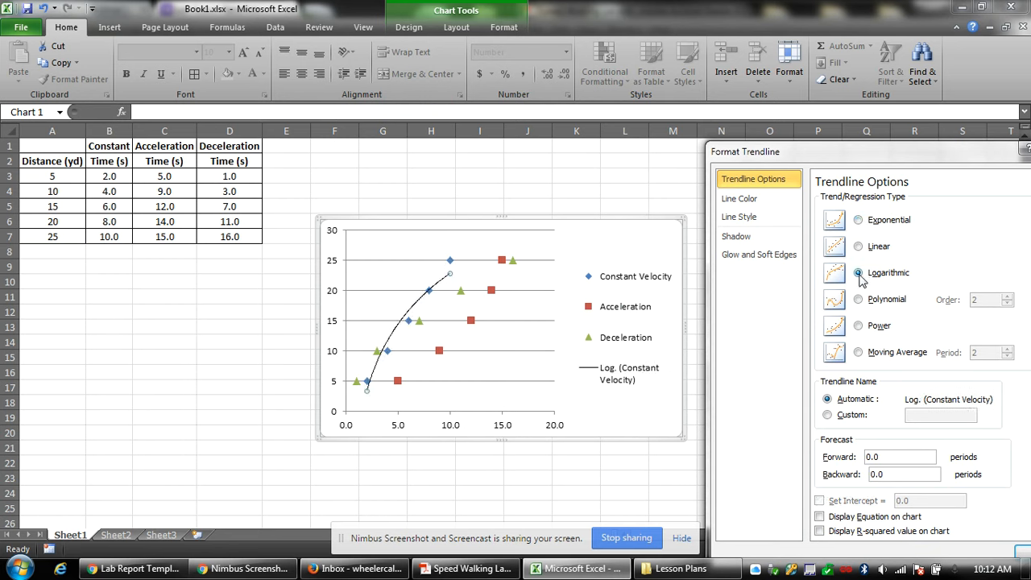
{"action": "left_click", "coordinate": [859, 300]}
{"action": "left_click", "coordinate": [860, 327]}
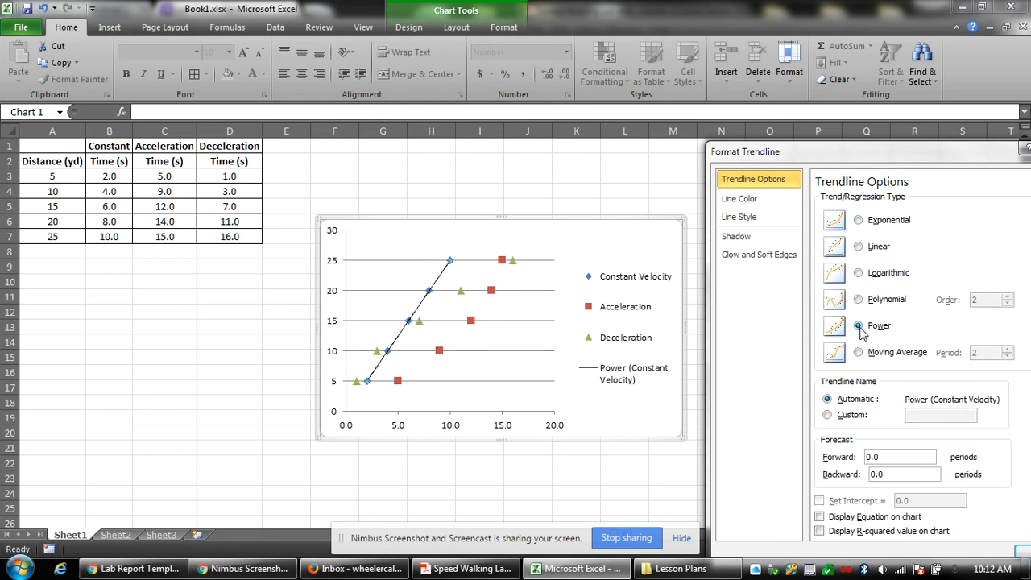
{"action": "left_click", "coordinate": [858, 351]}
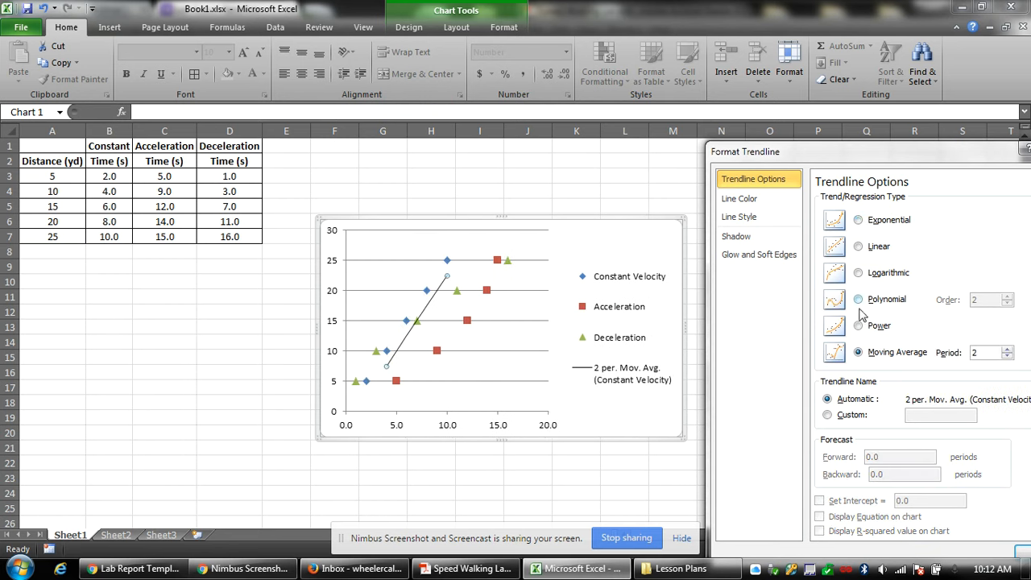
{"action": "left_click", "coordinate": [859, 246]}
Display the trendline equation y = 2.5x and R² = 1 on the chart.
{"action": "left_click_drag", "start_coordinate": [910, 153], "coordinate": [878, 102]}
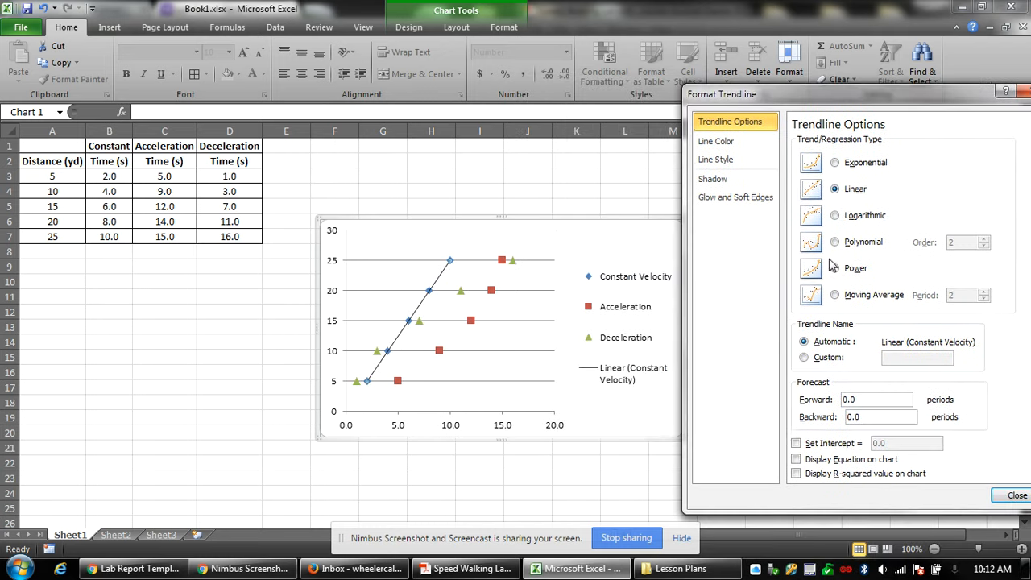
{"action": "left_click", "coordinate": [796, 460]}
{"action": "left_click", "coordinate": [796, 459]}
{"action": "left_click_drag", "start_coordinate": [896, 97], "coordinate": [696, 91]}
{"action": "left_click", "coordinate": [815, 489]}
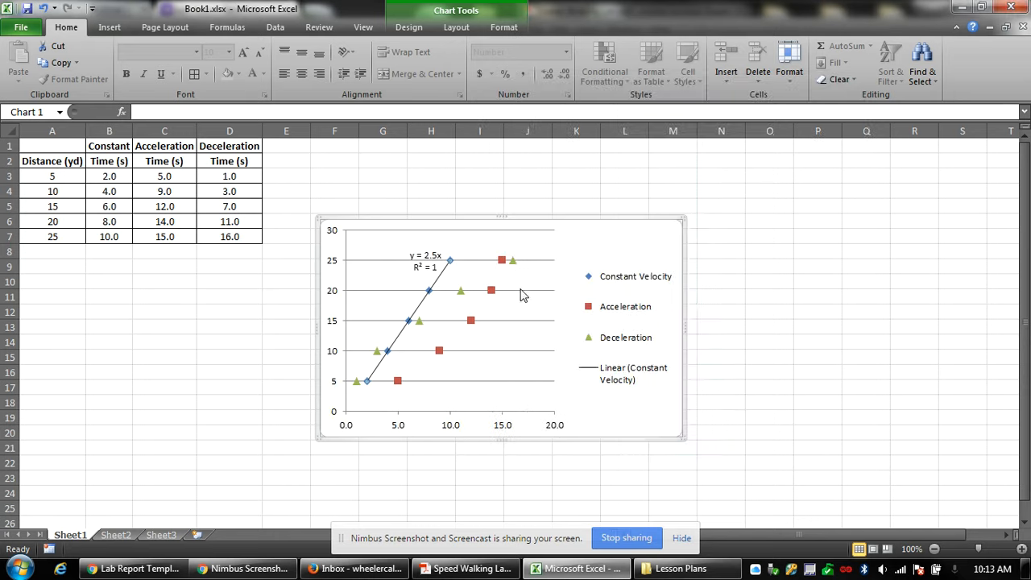
Move the equation label down and to the left.
{"action": "left_click", "coordinate": [427, 270]}
{"action": "left_click_drag", "start_coordinate": [423, 274], "coordinate": [401, 292]}
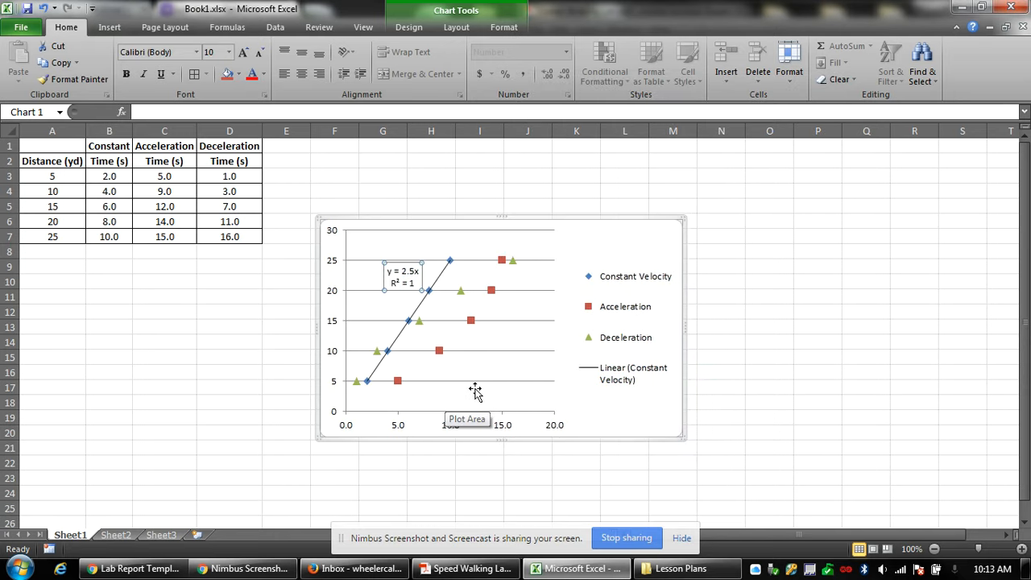
{"action": "left_click", "coordinate": [471, 321]}
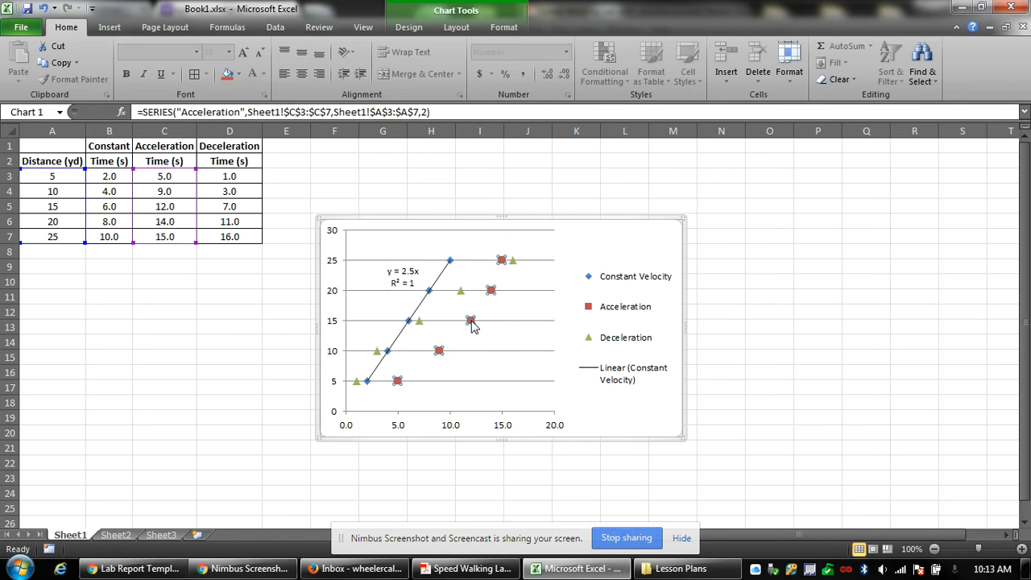
Give the Acceleration series an order-2 polynomial trendline showing its equation and R² (0.9907).
{"action": "right_click", "coordinate": [471, 321]}
{"action": "left_click", "coordinate": [528, 433]}
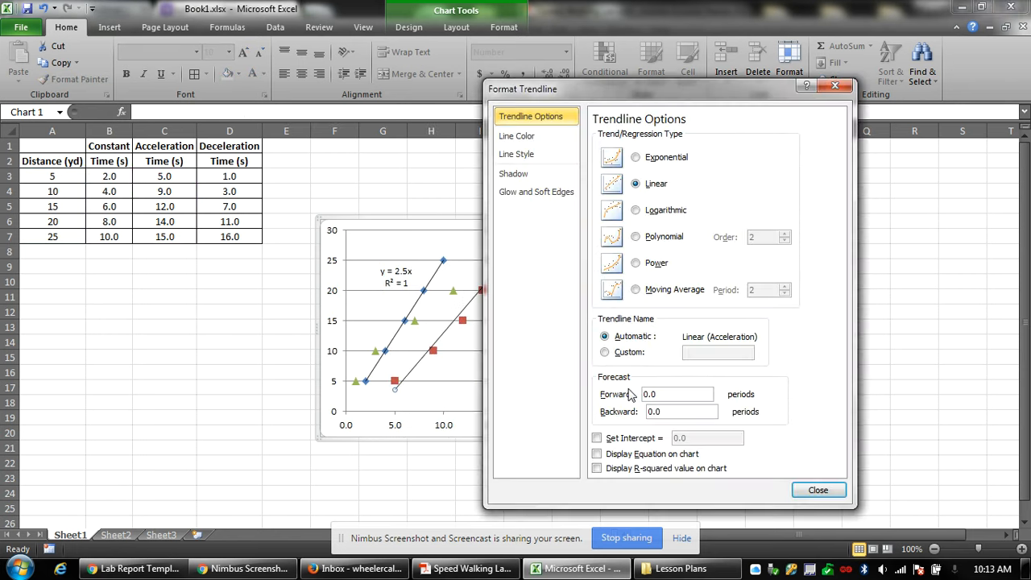
{"action": "left_click_drag", "start_coordinate": [666, 96], "coordinate": [788, 97]}
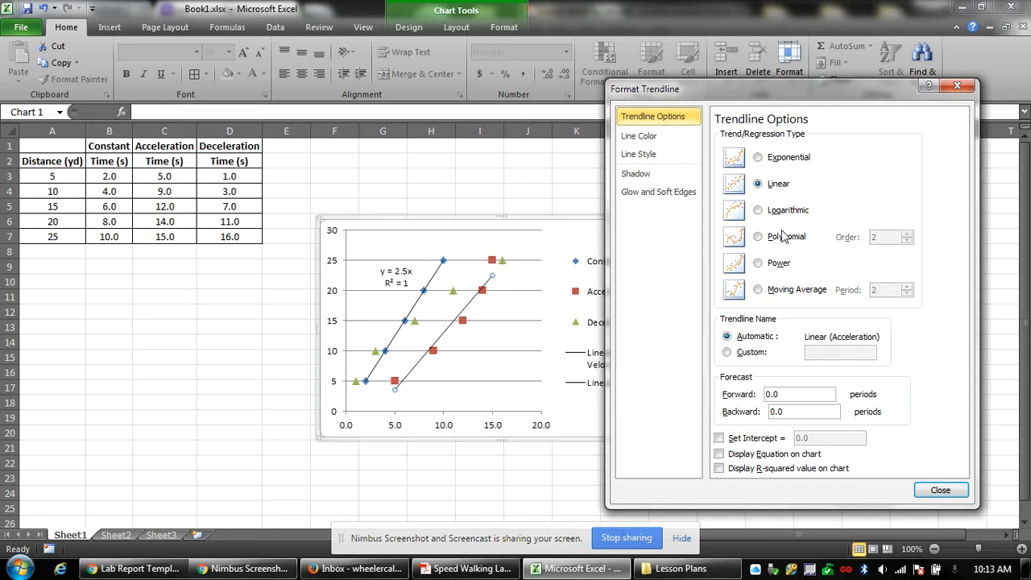
{"action": "left_click", "coordinate": [758, 237]}
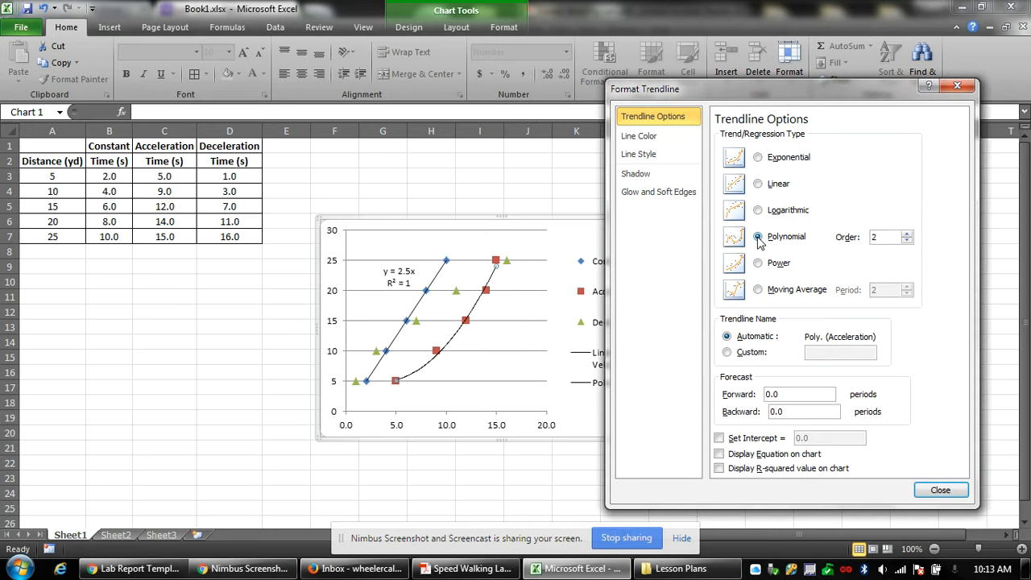
{"action": "left_click", "coordinate": [758, 159]}
{"action": "left_click", "coordinate": [758, 183]}
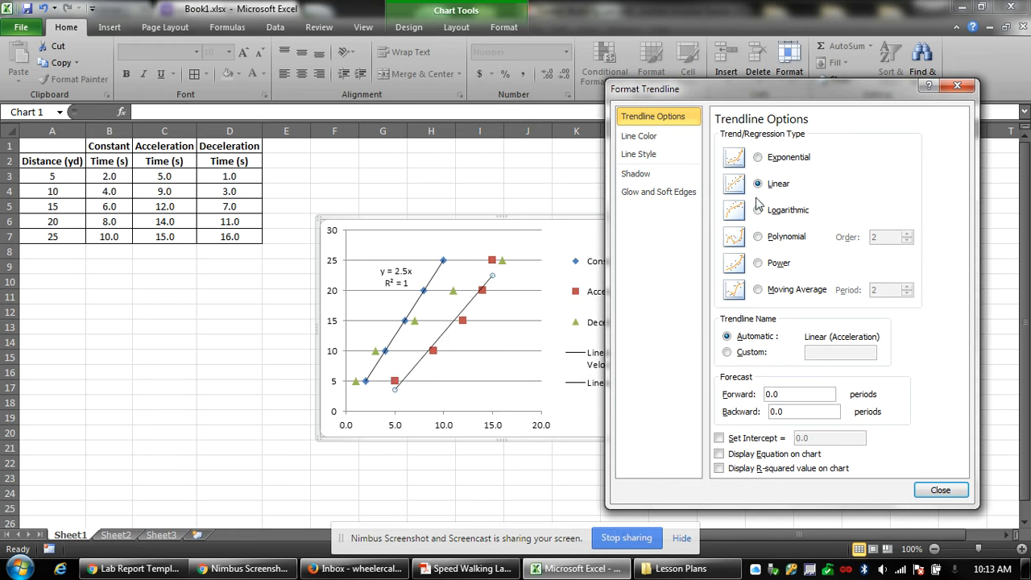
{"action": "left_click", "coordinate": [758, 210]}
{"action": "left_click", "coordinate": [758, 237]}
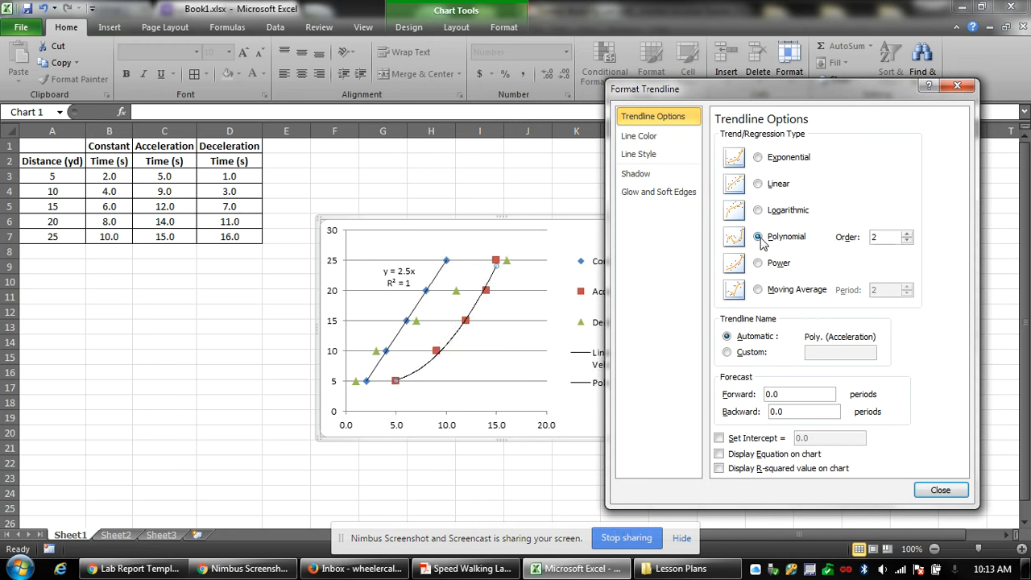
{"action": "left_click", "coordinate": [758, 158]}
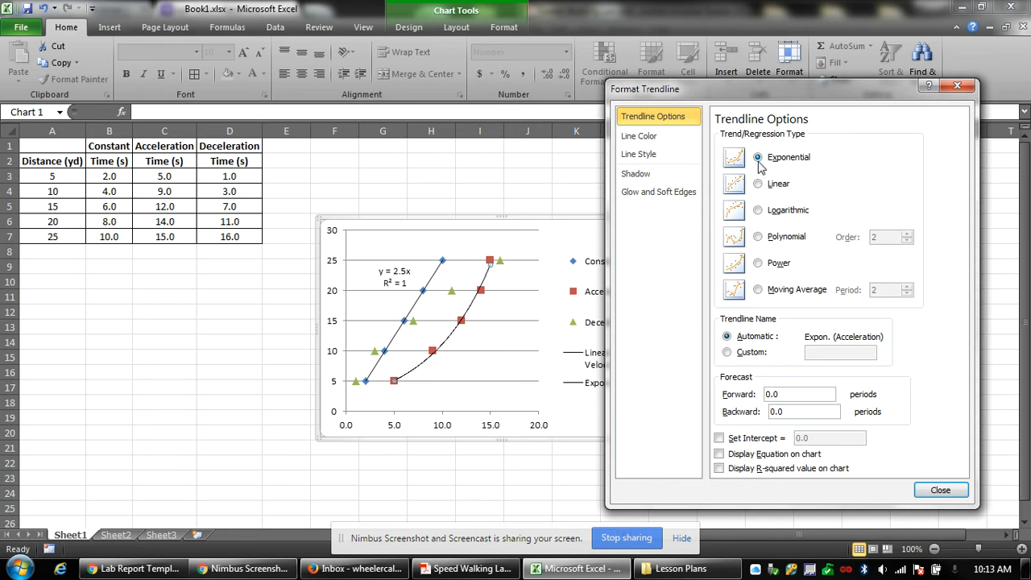
{"action": "left_click", "coordinate": [758, 236]}
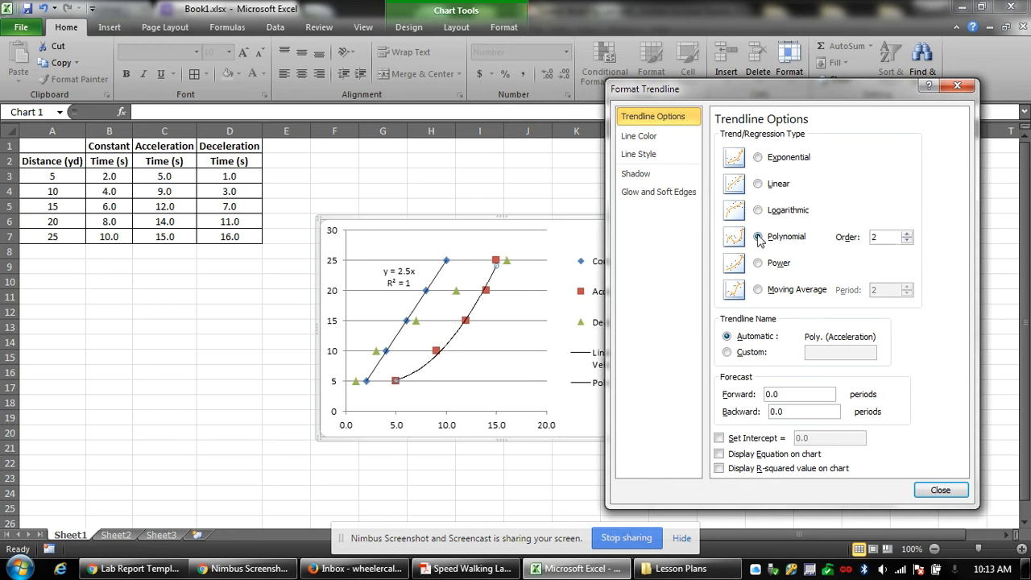
{"action": "left_click", "coordinate": [718, 455]}
{"action": "left_click", "coordinate": [719, 469]}
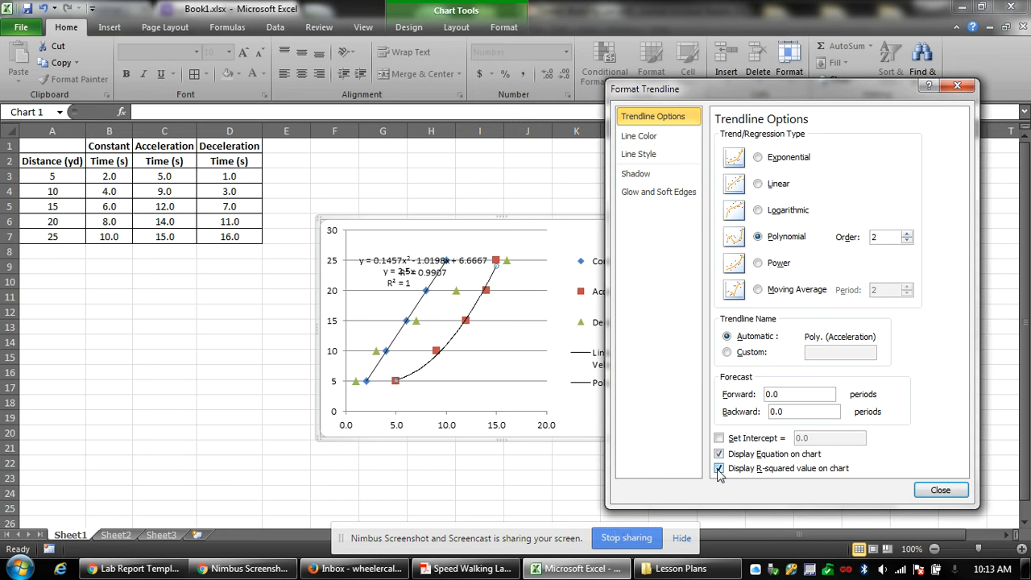
{"action": "left_click", "coordinate": [951, 493]}
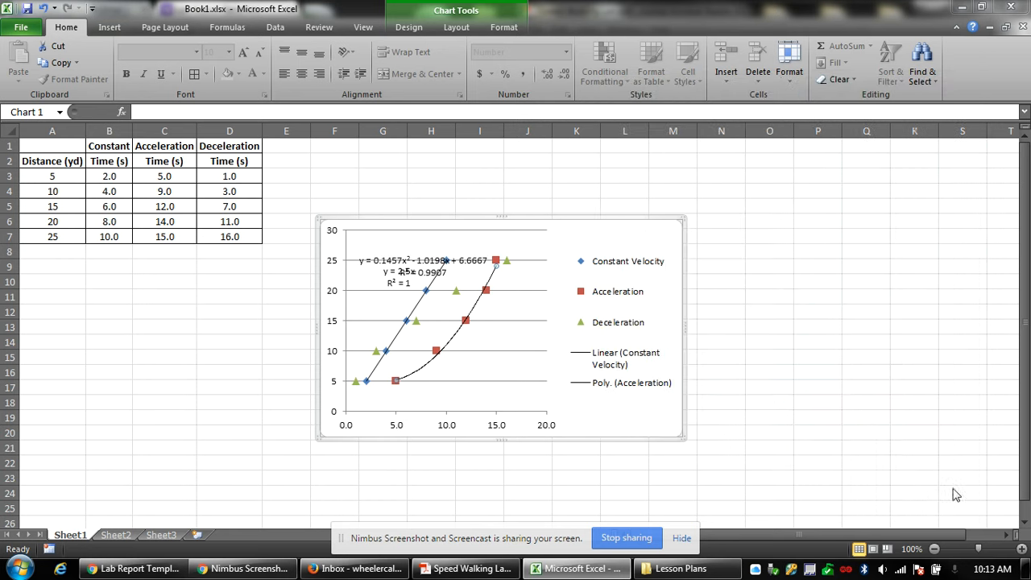
Move the polynomial equation label near its curve and nudge the Acceleration label down-left.
{"action": "left_click", "coordinate": [425, 255]}
{"action": "left_click_drag", "start_coordinate": [530, 277], "coordinate": [493, 367]}
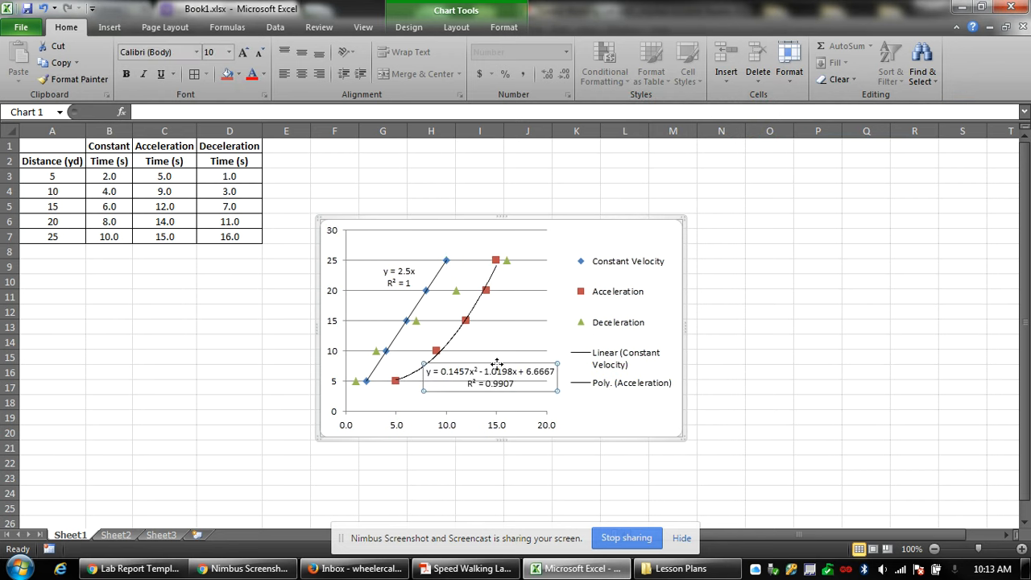
{"action": "key", "text": "Up"}
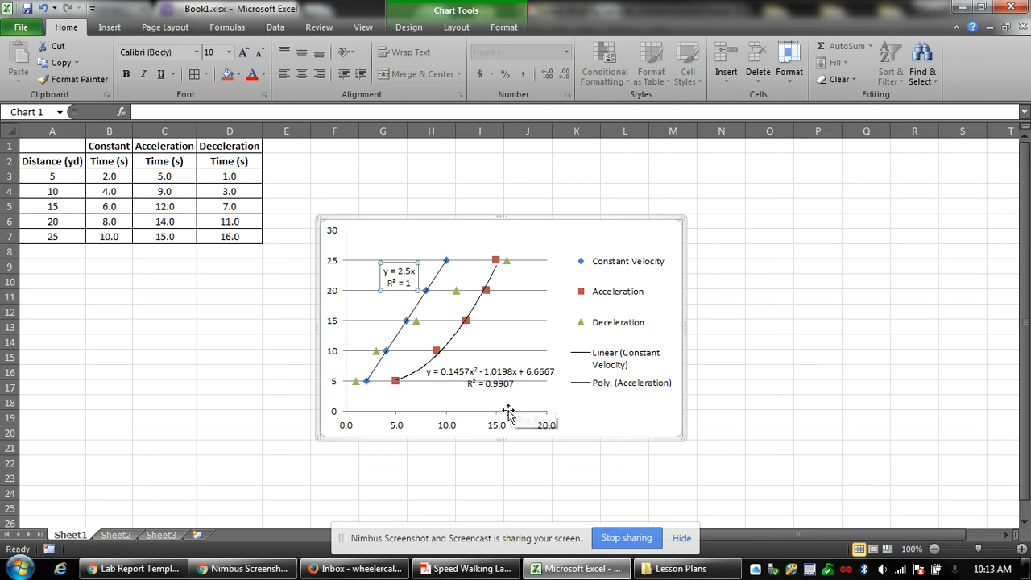
{"action": "left_click", "coordinate": [475, 382]}
{"action": "left_click_drag", "start_coordinate": [470, 391], "coordinate": [467, 397]}
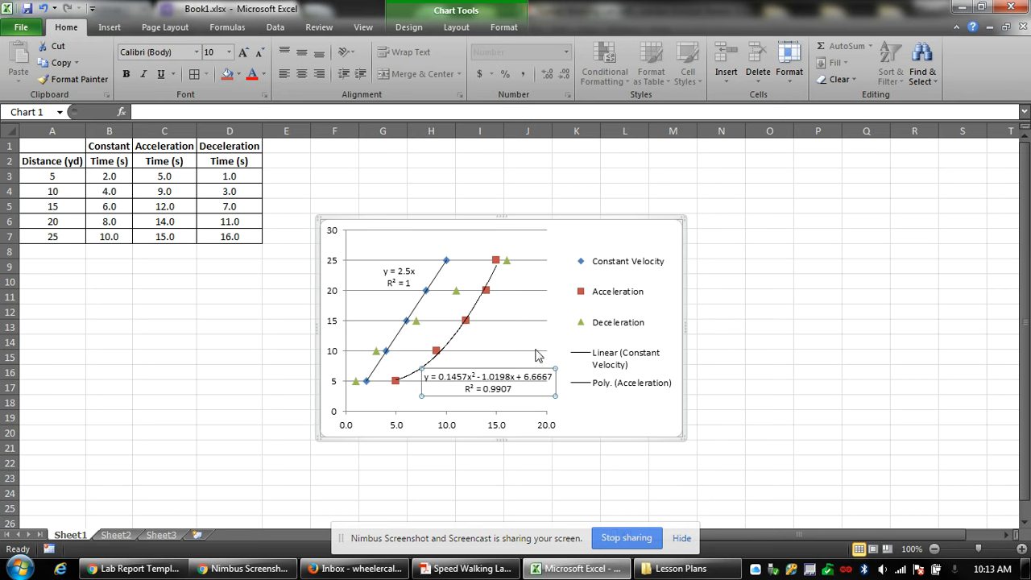
Add a trendline to the Deceleration series.
{"action": "left_click", "coordinate": [415, 322]}
{"action": "right_click", "coordinate": [416, 324]}
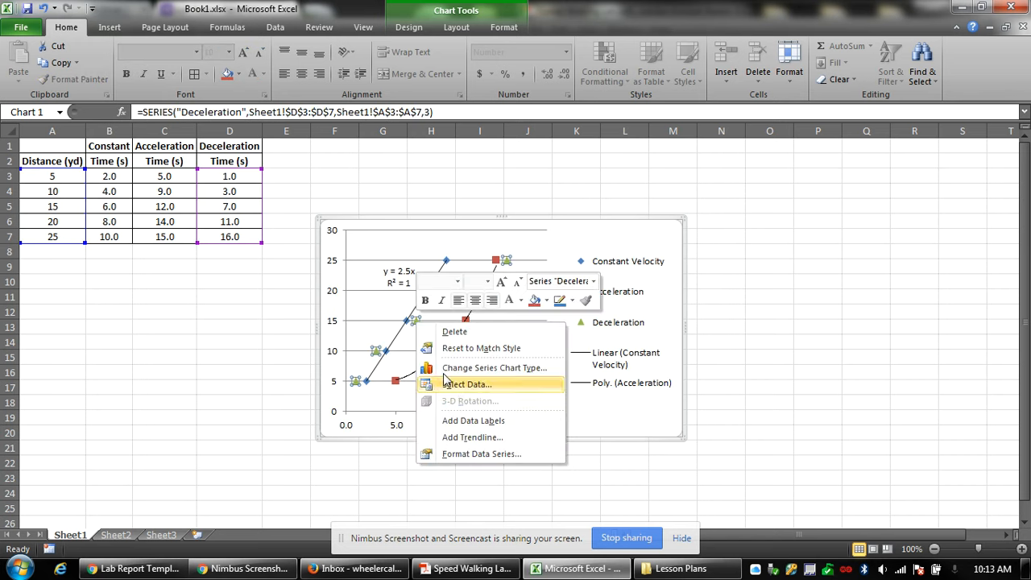
{"action": "left_click", "coordinate": [470, 436]}
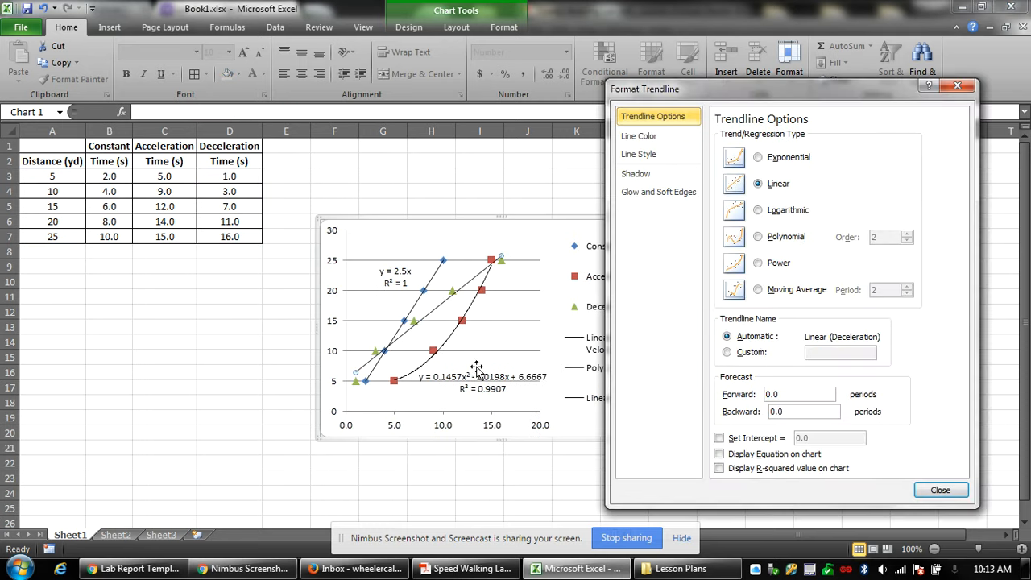
Make the Deceleration trendline polynomial, displaying y = -0.0357x² + 1.8935x + 3.7236 and R² = 0.9948.
{"action": "left_click", "coordinate": [757, 236]}
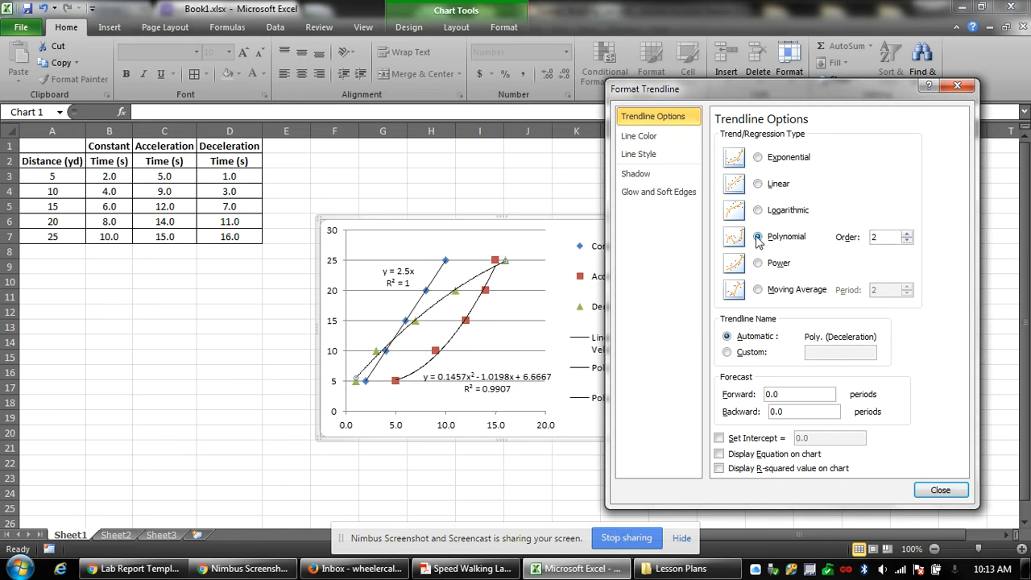
{"action": "left_click", "coordinate": [720, 455]}
{"action": "left_click", "coordinate": [719, 468]}
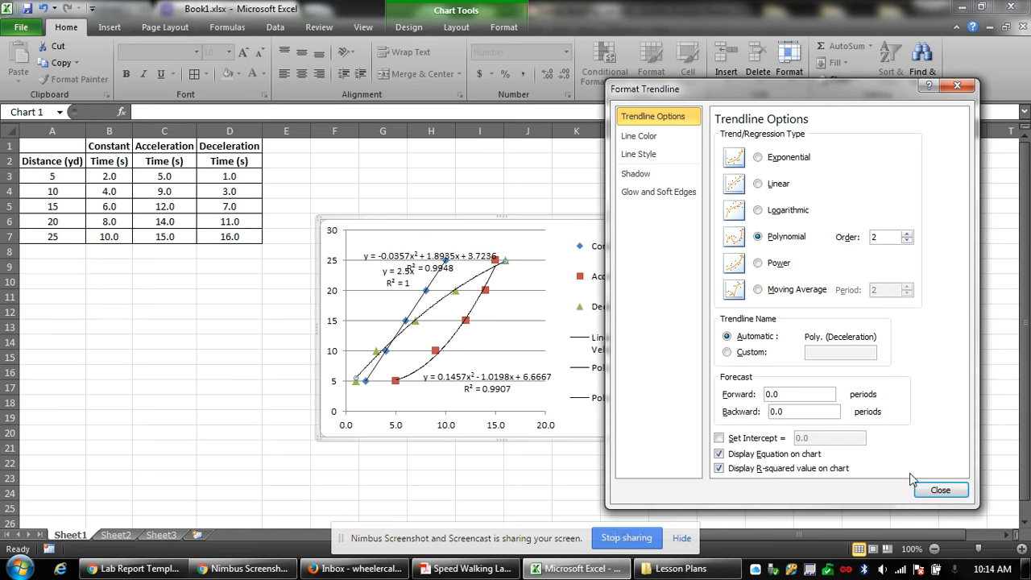
{"action": "left_click", "coordinate": [940, 489]}
{"action": "left_click", "coordinate": [659, 299]}
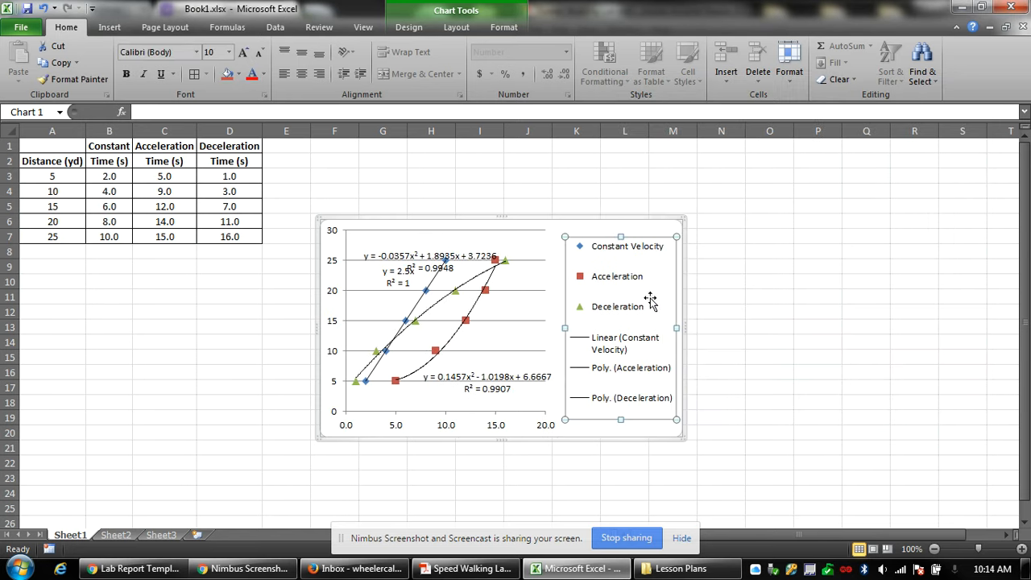
Move the chart up beside the data table and enlarge it down and to the right.
{"action": "left_click", "coordinate": [428, 433]}
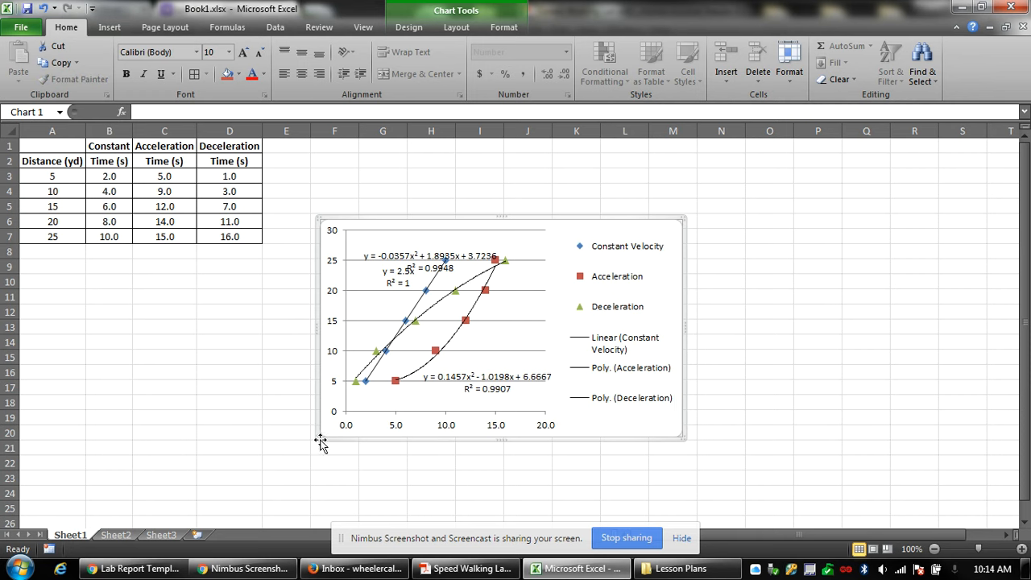
{"action": "left_click_drag", "start_coordinate": [318, 440], "coordinate": [125, 464]}
{"action": "scroll", "coordinate": [125, 463], "scroll_direction": "up", "scroll_amount": 8}
{"action": "scroll", "coordinate": [560, 341], "scroll_direction": "down", "scroll_amount": 6}
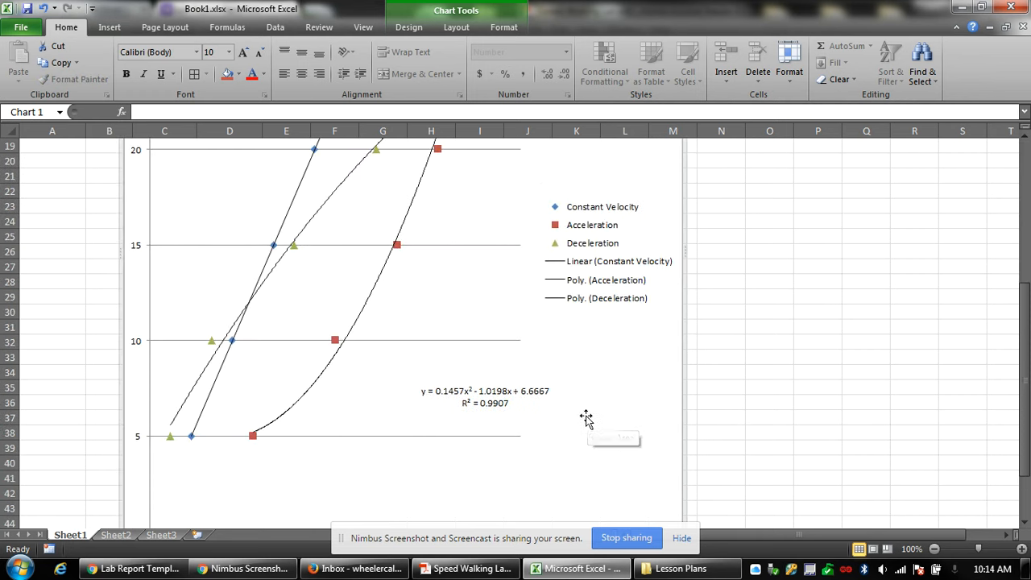
{"action": "key", "text": "ctrl+z"}
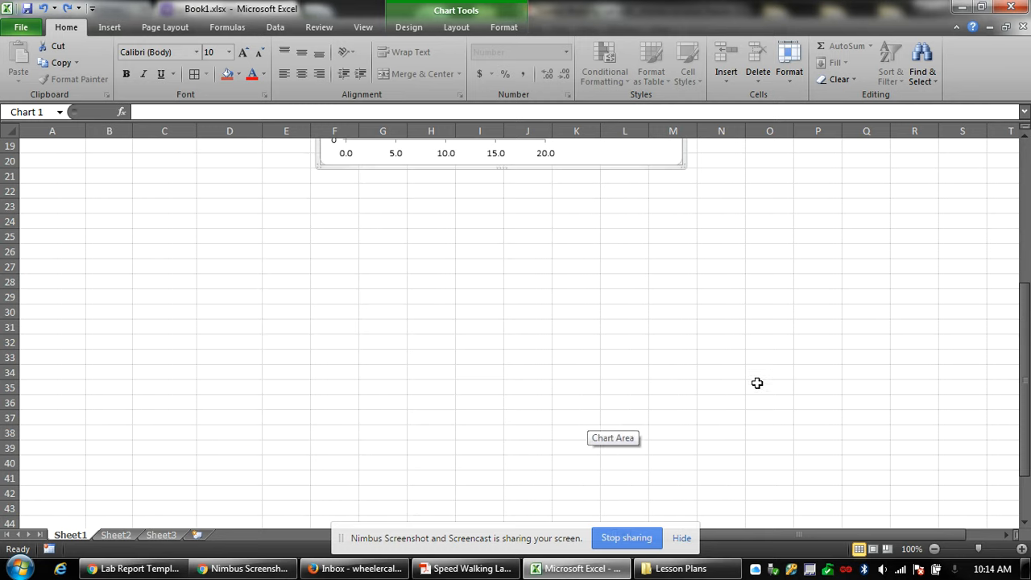
{"action": "left_click", "coordinate": [713, 362]}
{"action": "scroll", "coordinate": [696, 357], "scroll_direction": "up", "scroll_amount": 6}
{"action": "right_click", "coordinate": [586, 234]}
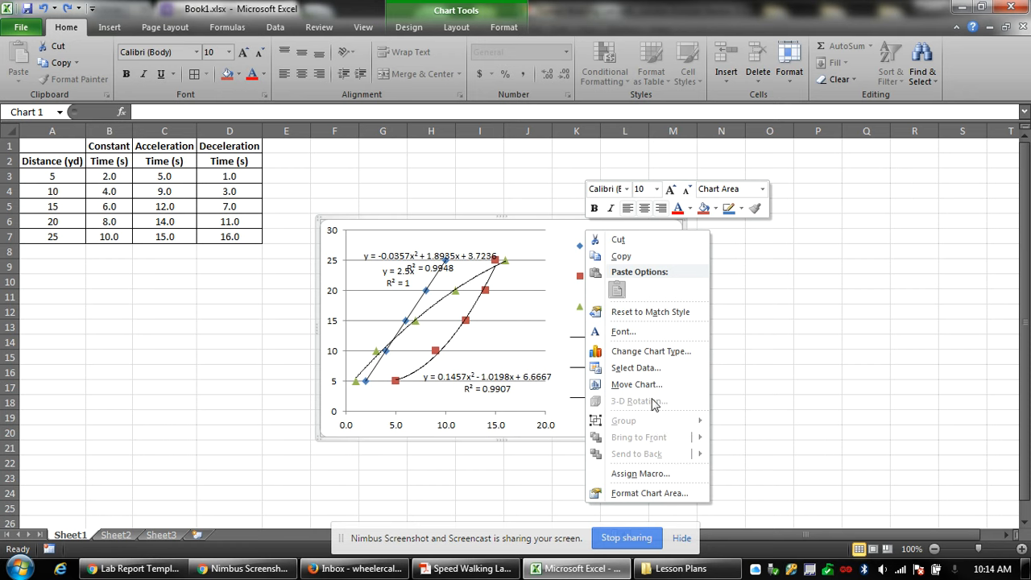
{"action": "left_click", "coordinate": [559, 231]}
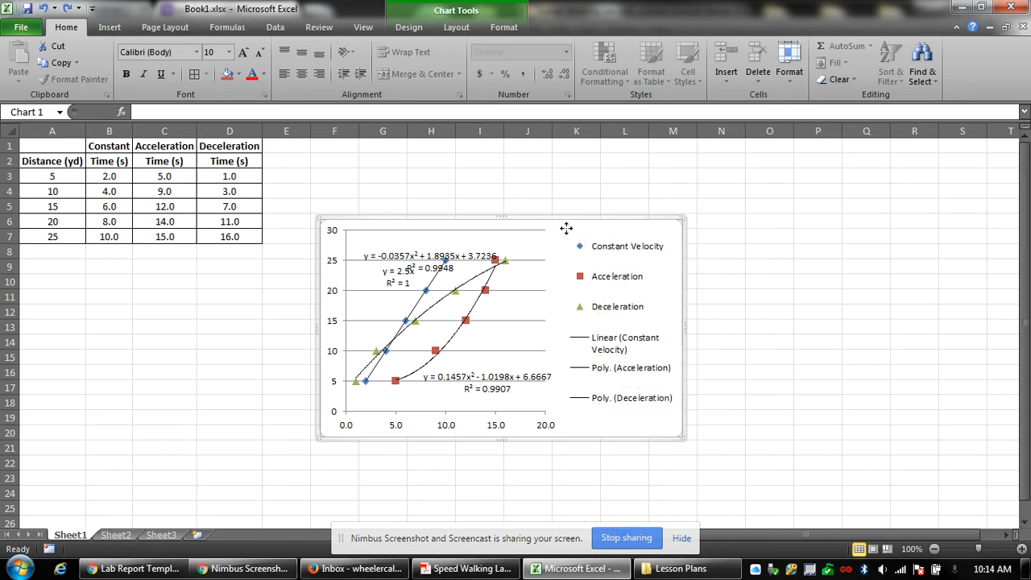
{"action": "left_click_drag", "start_coordinate": [563, 229], "coordinate": [511, 152]}
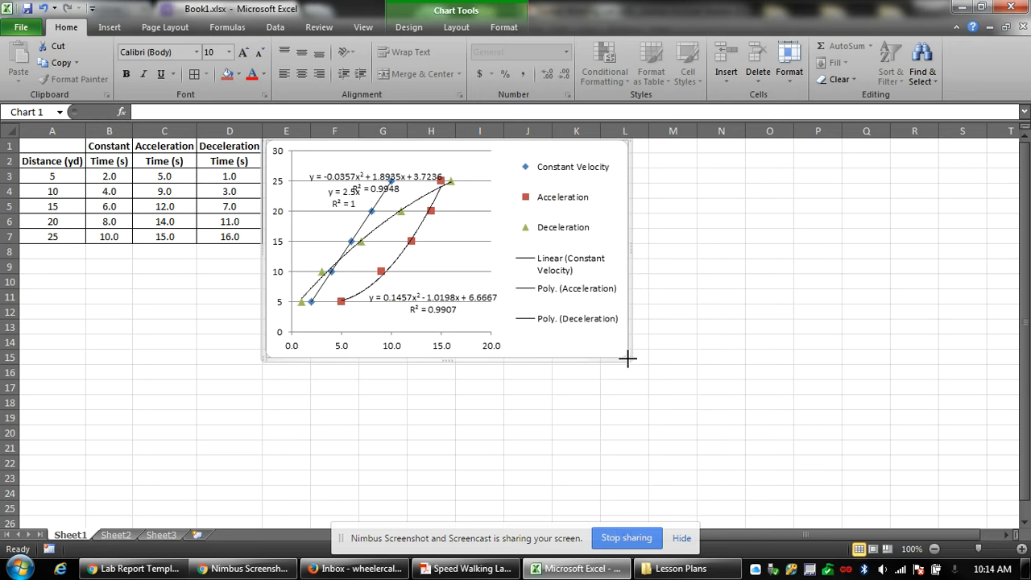
{"action": "left_click_drag", "start_coordinate": [627, 360], "coordinate": [724, 504]}
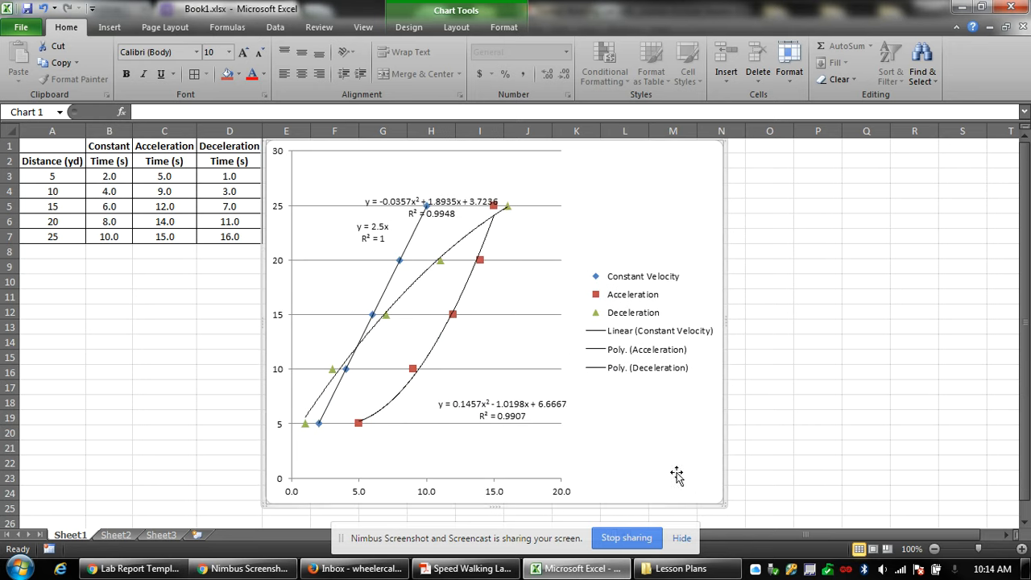
Shift the Deceleration equation label up and right and the Acceleration label left.
{"action": "left_click", "coordinate": [407, 200]}
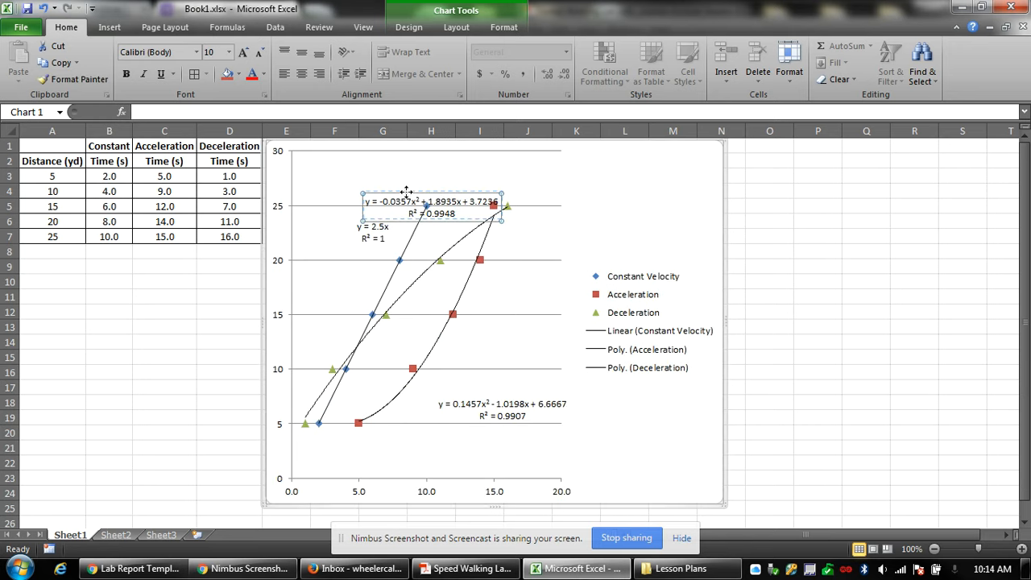
{"action": "left_click_drag", "start_coordinate": [407, 192], "coordinate": [415, 182]}
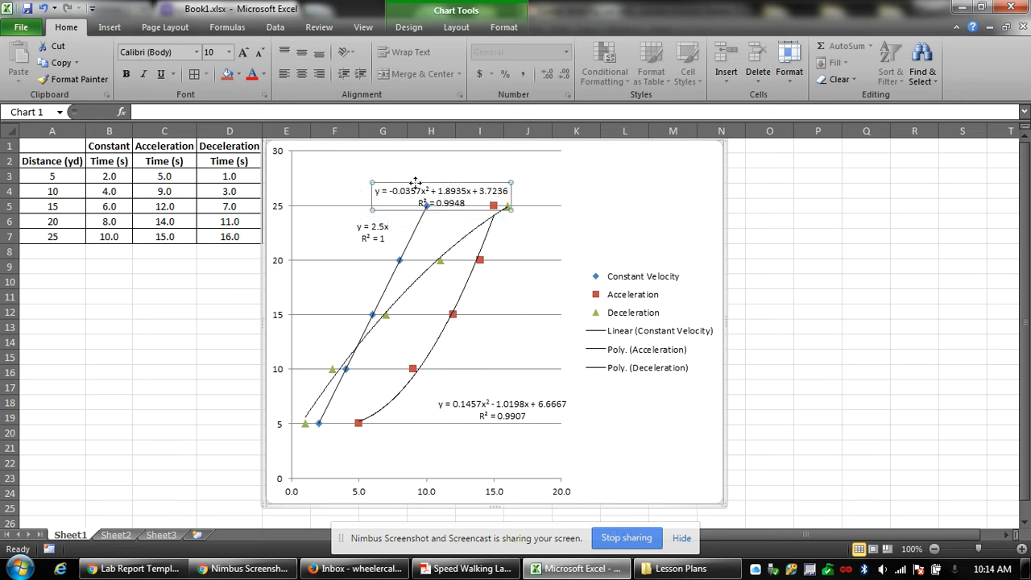
{"action": "left_click", "coordinate": [470, 409]}
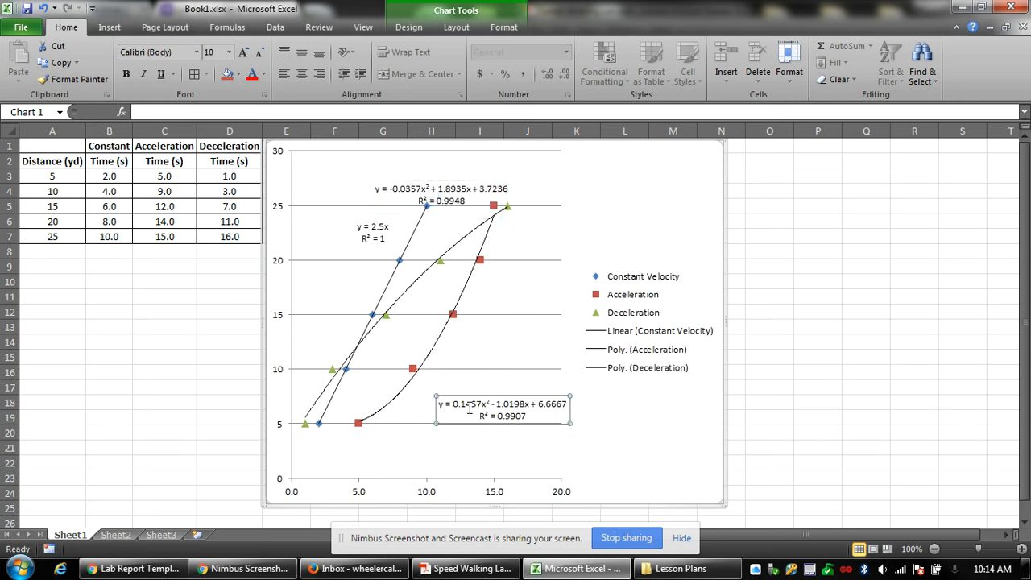
{"action": "left_click_drag", "start_coordinate": [459, 399], "coordinate": [424, 399]}
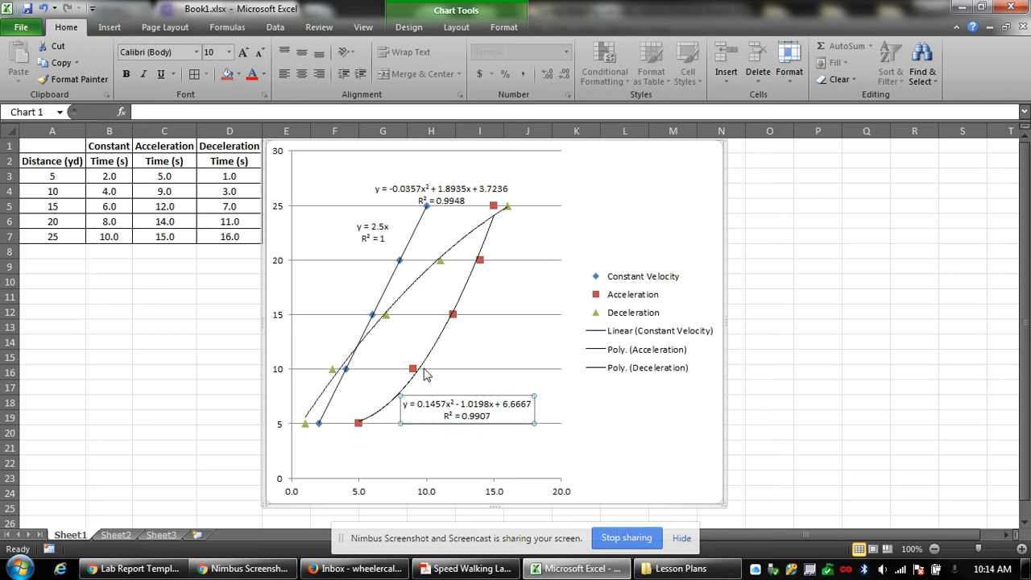
{"action": "left_click", "coordinate": [442, 179]}
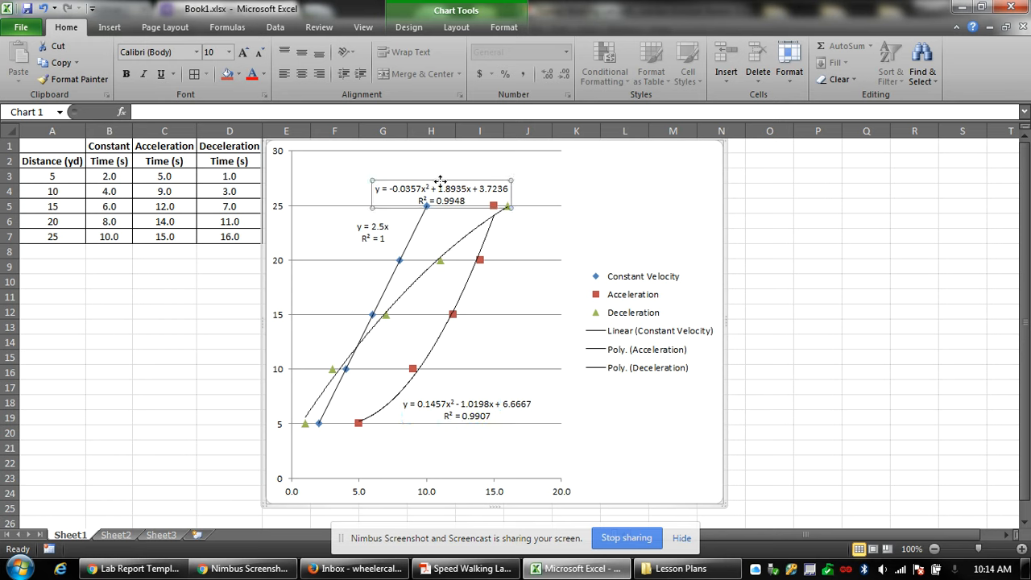
{"action": "left_click_drag", "start_coordinate": [448, 180], "coordinate": [505, 182]}
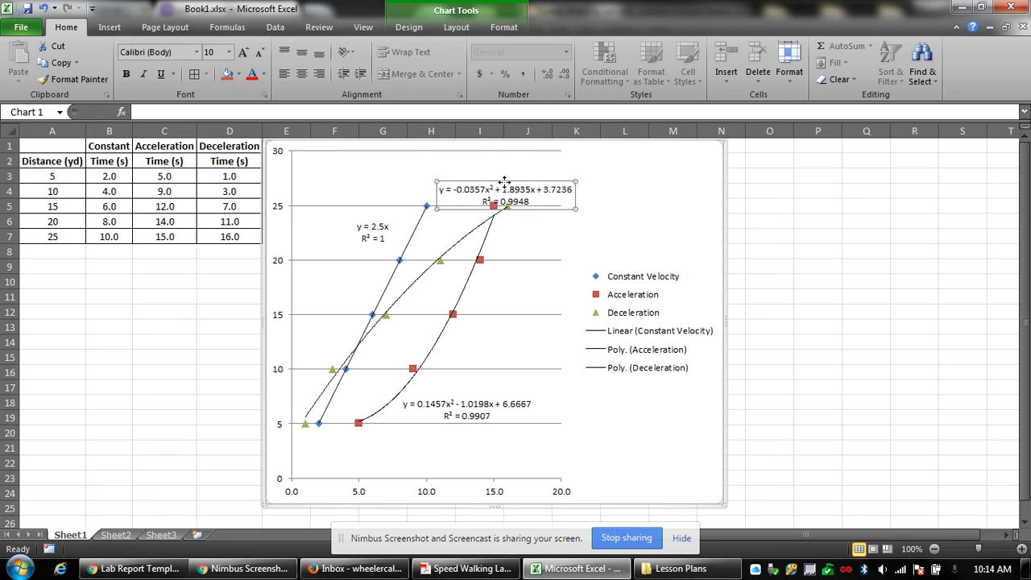
{"action": "left_click", "coordinate": [642, 259]}
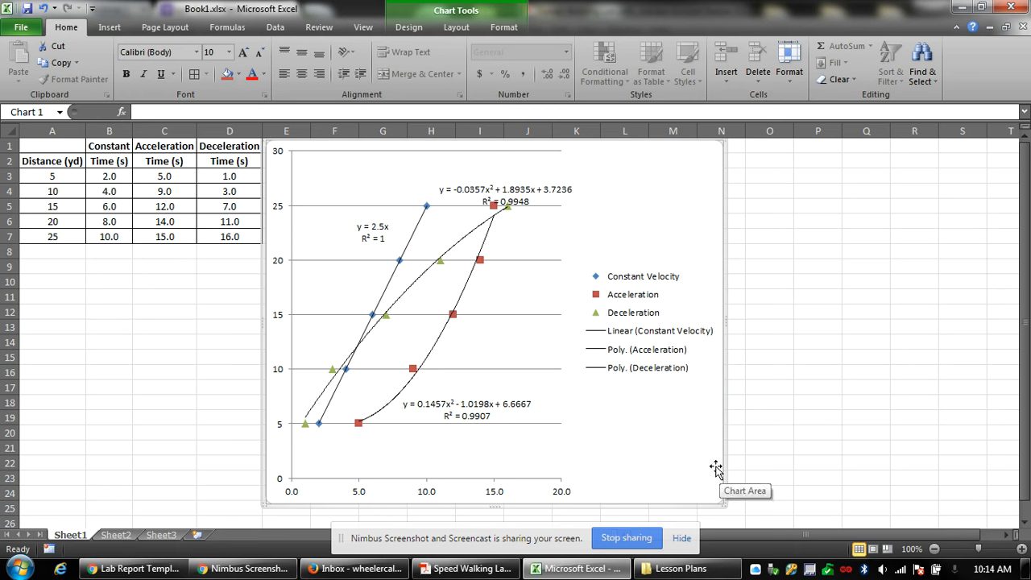
Insert a blank row 3 above the first data row.
{"action": "left_click", "coordinate": [93, 254]}
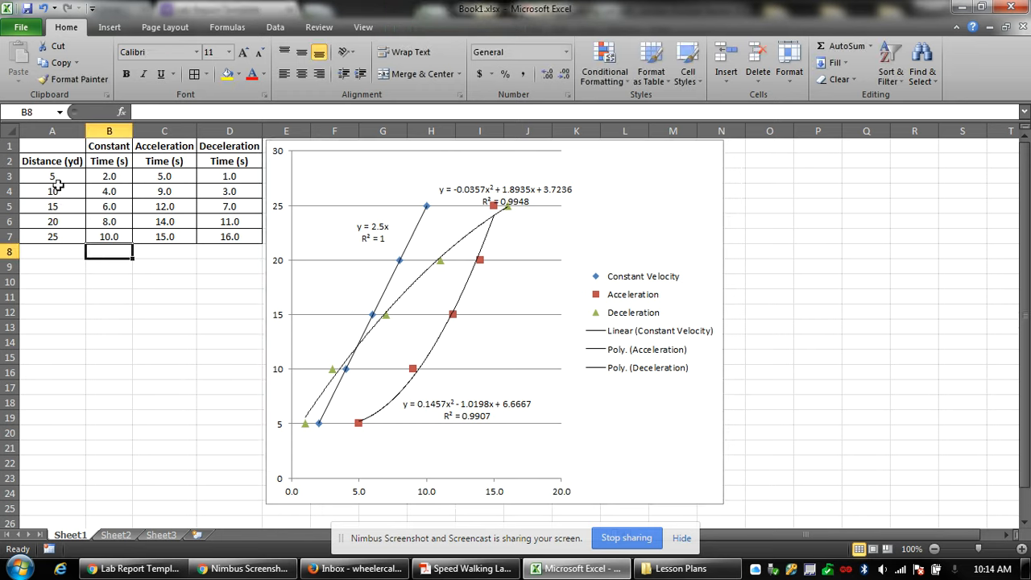
{"action": "left_click", "coordinate": [10, 175]}
{"action": "right_click", "coordinate": [11, 176]}
{"action": "left_click", "coordinate": [49, 272]}
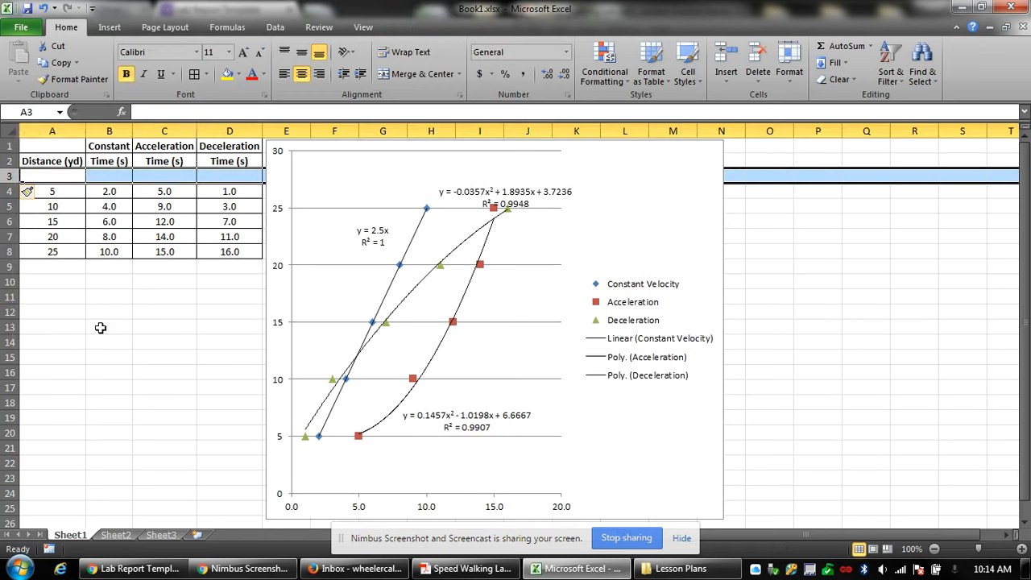
{"action": "left_click", "coordinate": [99, 326]}
Enter 0 in each cell of the new row, A3 through D3.
{"action": "left_click", "coordinate": [46, 177]}
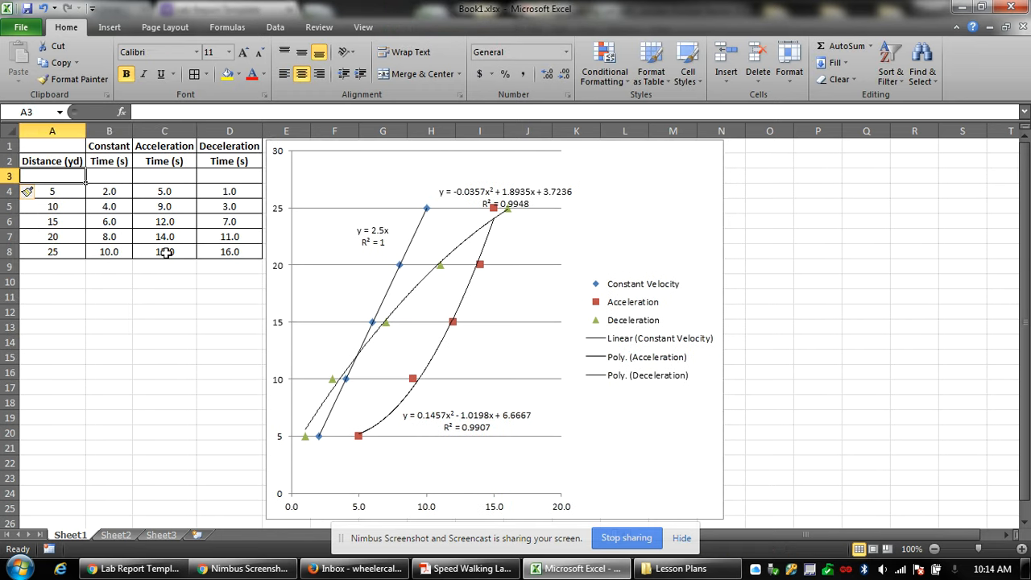
{"action": "key", "text": "Tab"}
{"action": "type", "text": "0"}
{"action": "key", "text": "Tab"}
{"action": "type", "text": "0"}
{"action": "key", "text": "Tab"}
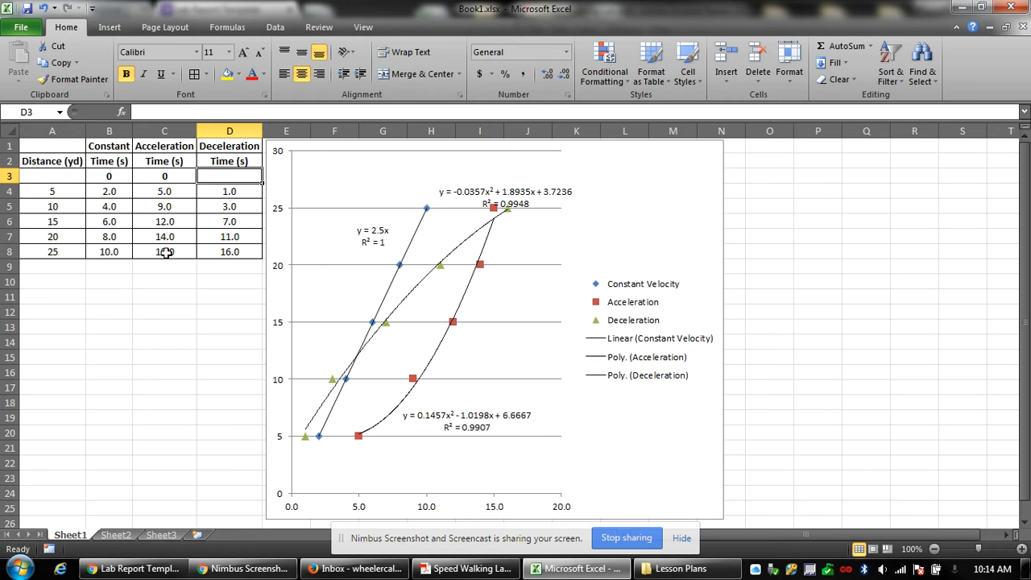
{"action": "type", "text": "0"}
{"action": "key", "text": "Return"}
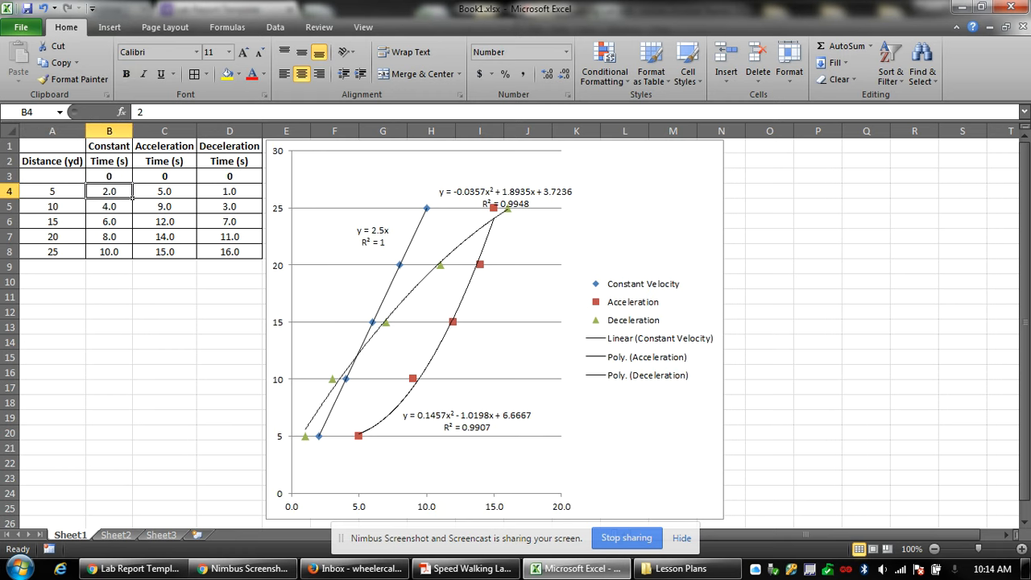
{"action": "left_click", "coordinate": [59, 178]}
{"action": "type", "text": "0"}
{"action": "key", "text": "Return"}
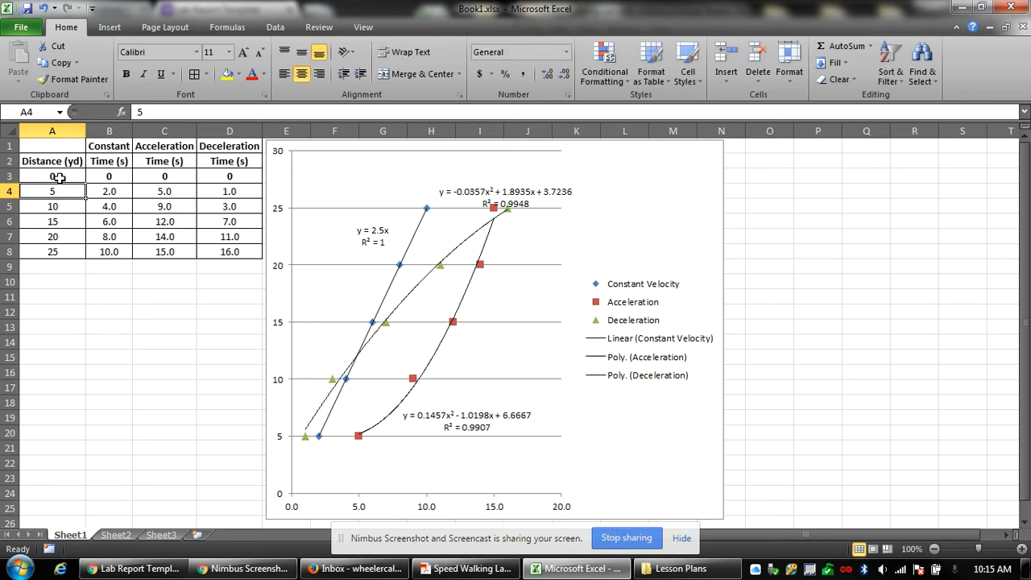
{"action": "mouse_move", "coordinate": [59, 177]}
{"action": "left_mouse_down"}
{"action": "mouse_move", "coordinate": [229, 179]}
{"action": "mouse_move", "coordinate": [52, 176]}
{"action": "left_mouse_up"}
Show the row-3 zeros with one decimal place, then drop the decimal from A3.
{"action": "left_click", "coordinate": [194, 267]}
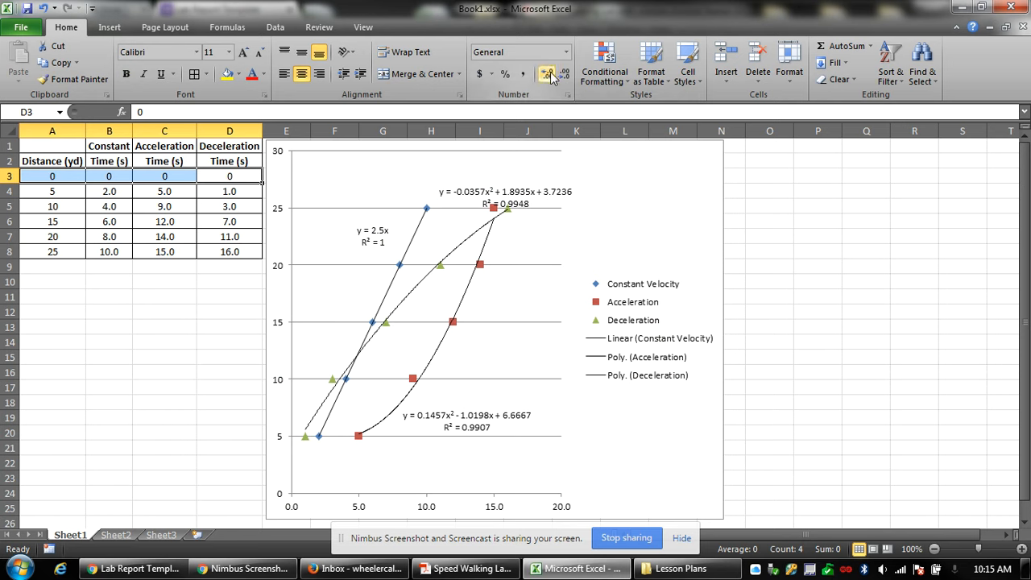
{"action": "left_click", "coordinate": [547, 73]}
{"action": "left_click", "coordinate": [59, 178]}
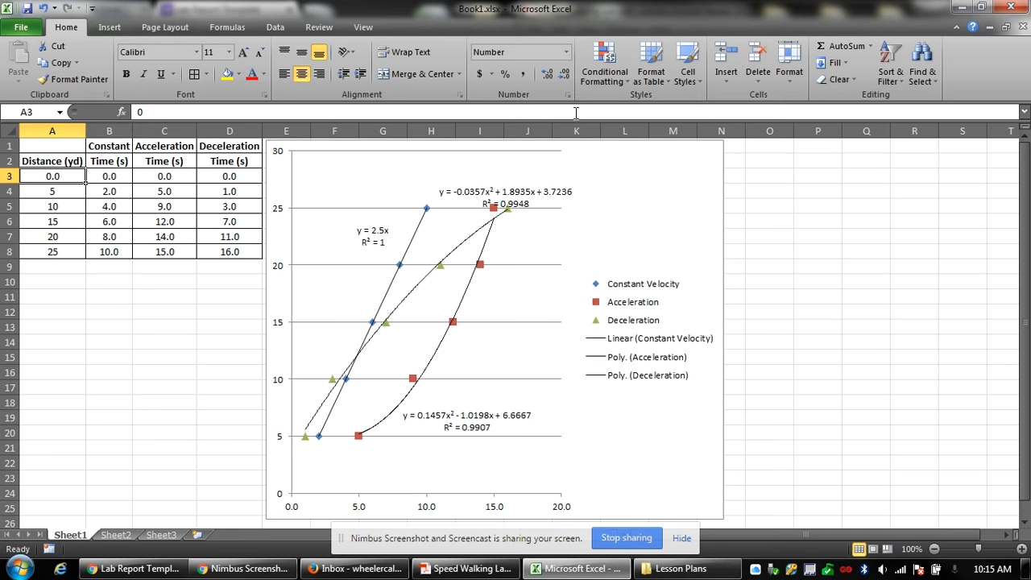
{"action": "left_click", "coordinate": [564, 73]}
{"action": "left_click", "coordinate": [164, 327]}
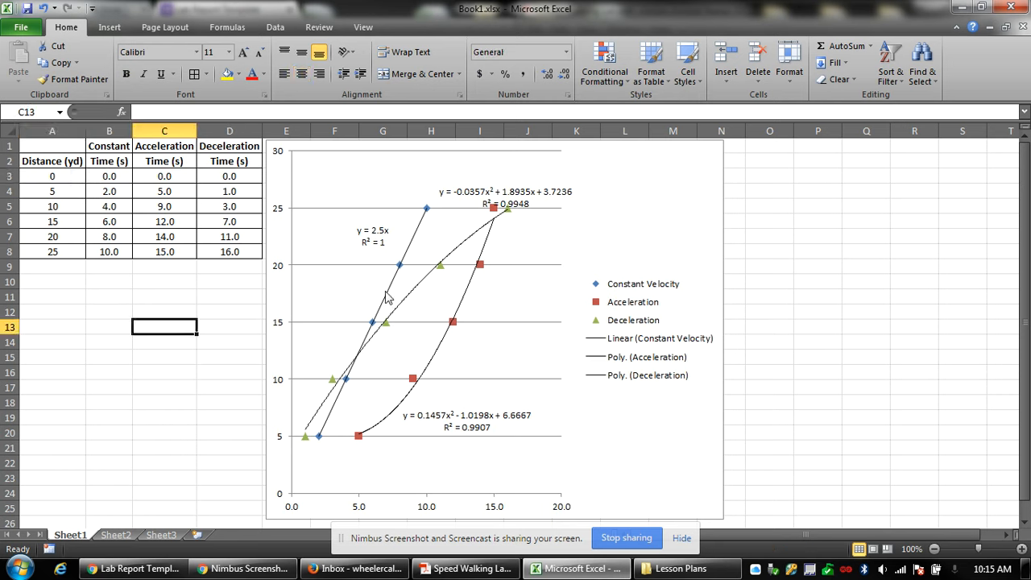
In the chart's Select Data, change the Constant Velocity ranges to start at row 3.
{"action": "left_click", "coordinate": [627, 430]}
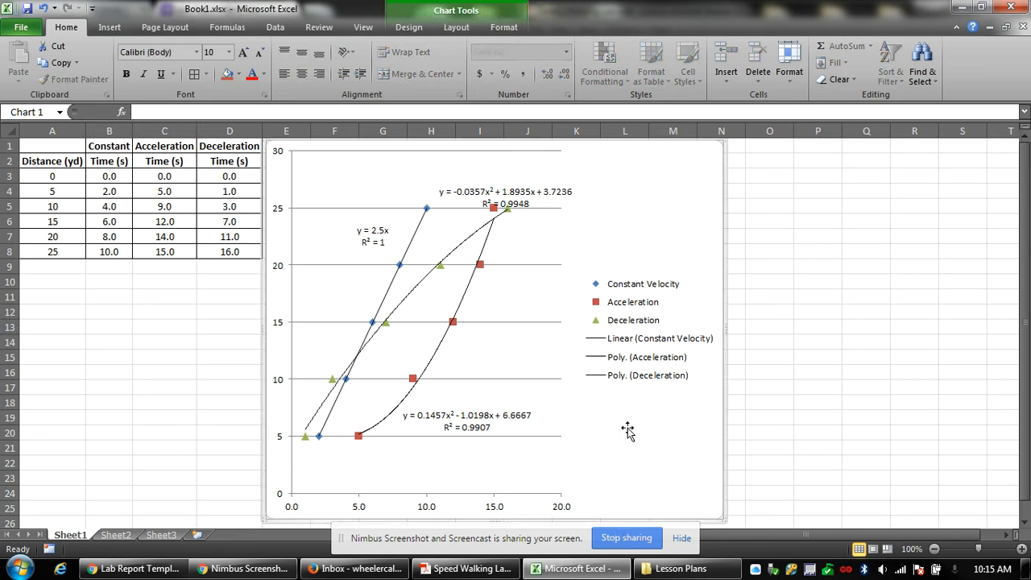
{"action": "right_click", "coordinate": [628, 428]}
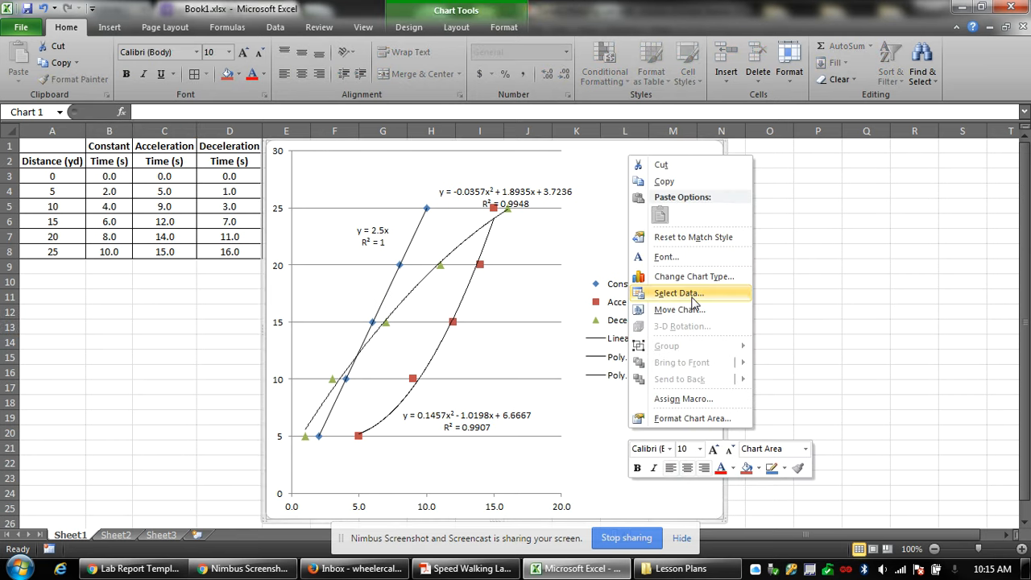
{"action": "left_click", "coordinate": [691, 356]}
{"action": "left_click", "coordinate": [451, 277]}
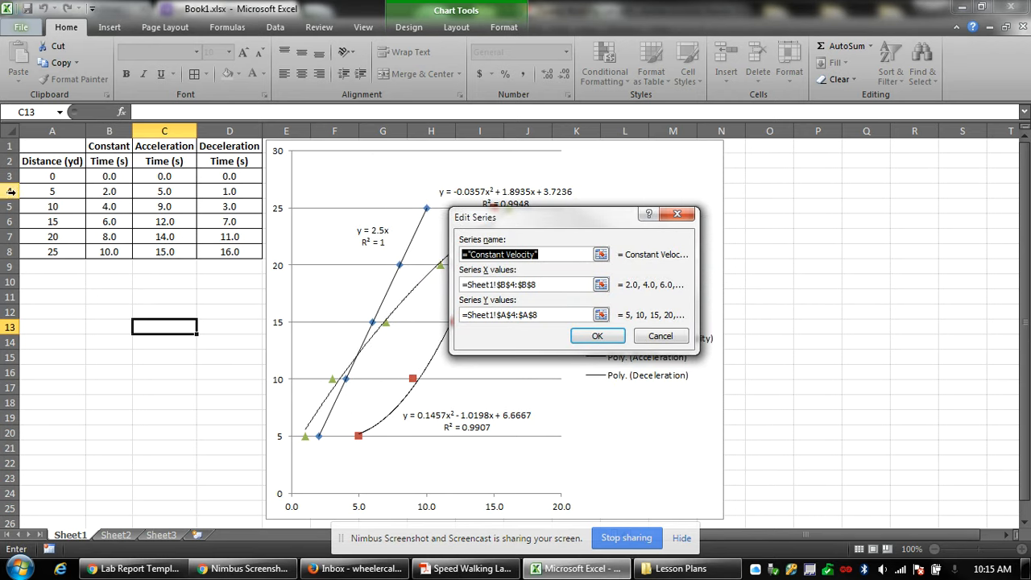
{"action": "left_click", "coordinate": [519, 284]}
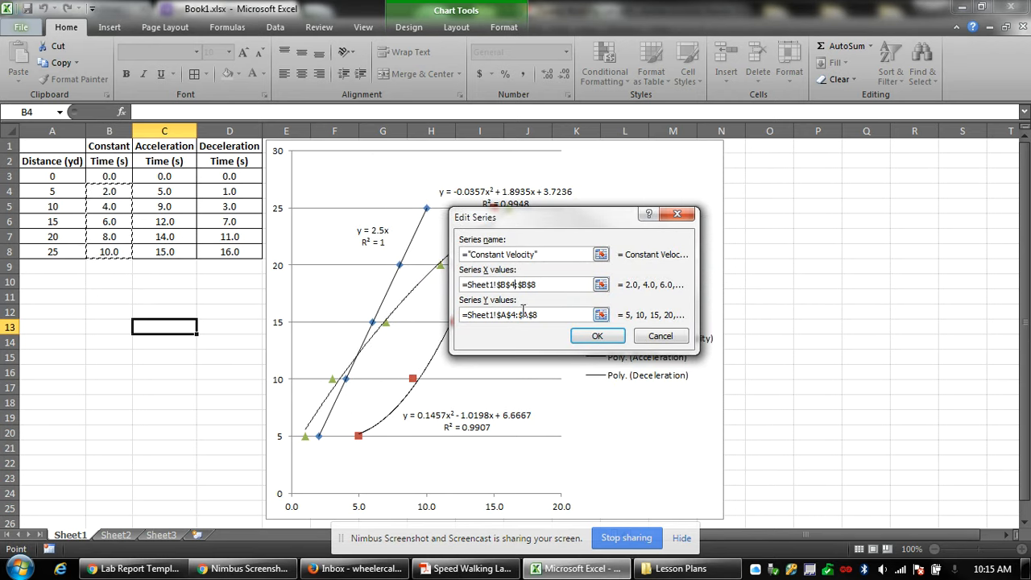
{"action": "key", "text": "BackSpace"}
{"action": "type", "text": "3"}
{"action": "left_click", "coordinate": [520, 317]}
{"action": "key", "text": "BackSpace"}
{"action": "type", "text": "3"}
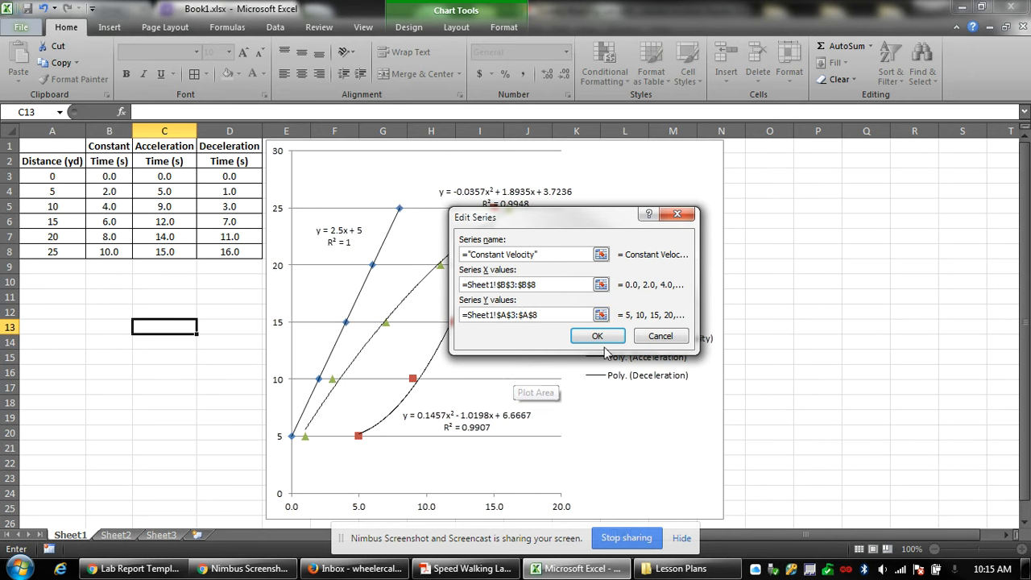
{"action": "left_click", "coordinate": [597, 337]}
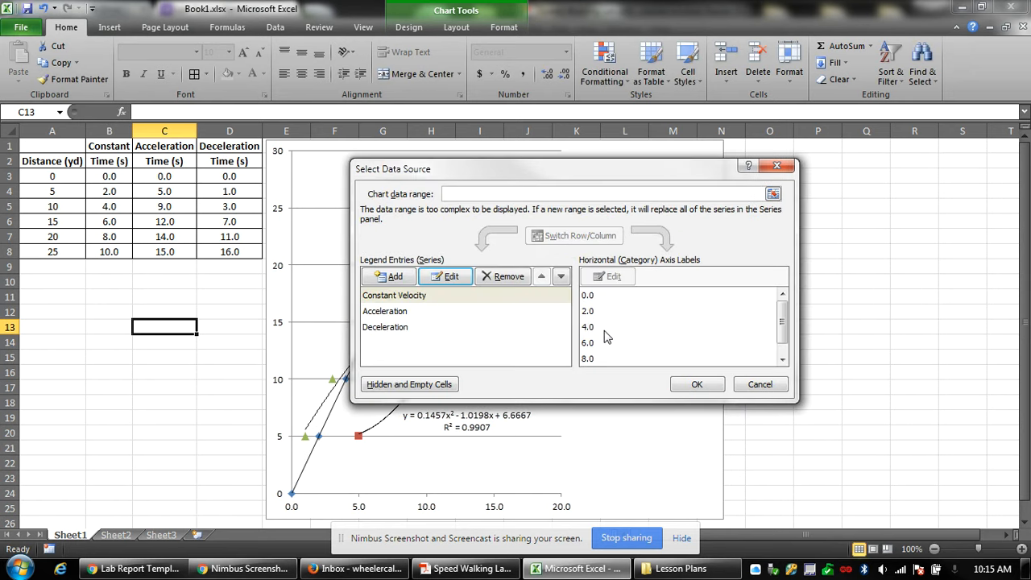
Set the Acceleration series to X values C3:C8 and Y values A3:A8.
{"action": "left_click", "coordinate": [392, 314]}
{"action": "left_click", "coordinate": [445, 277]}
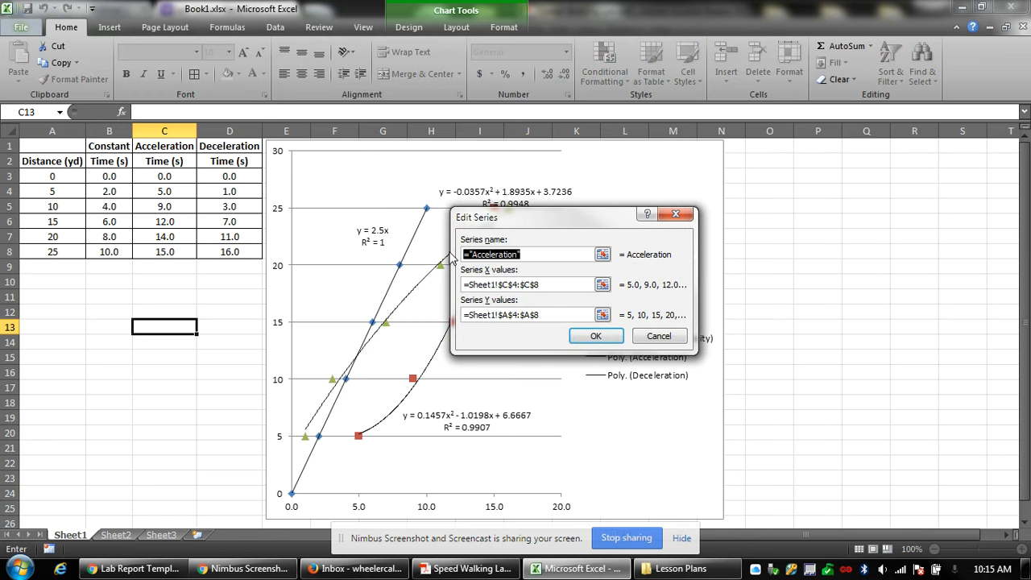
{"action": "left_click", "coordinate": [602, 284]}
{"action": "left_click_drag", "start_coordinate": [164, 175], "coordinate": [166, 252]}
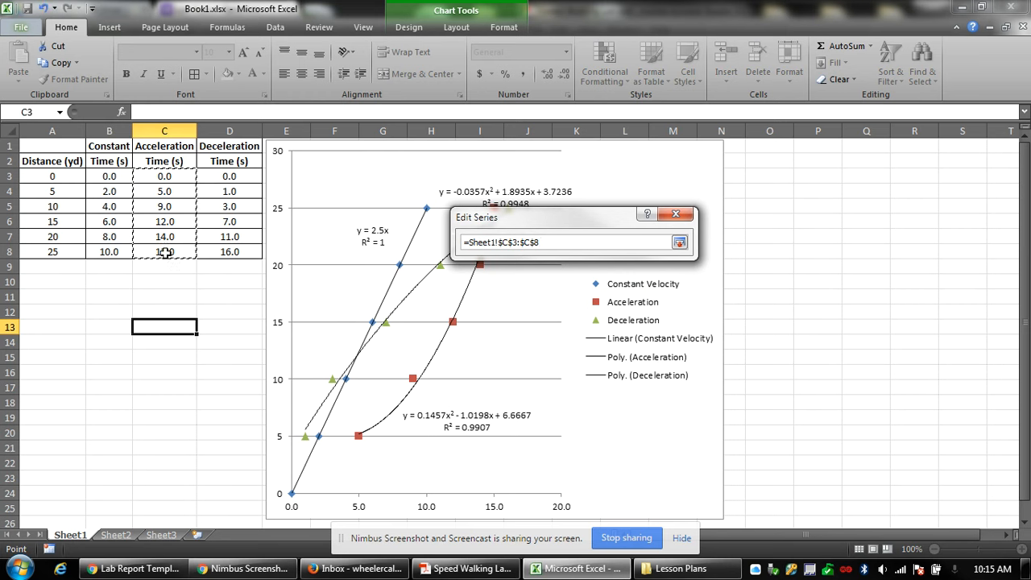
{"action": "key", "text": "Return"}
{"action": "left_click", "coordinate": [602, 315]}
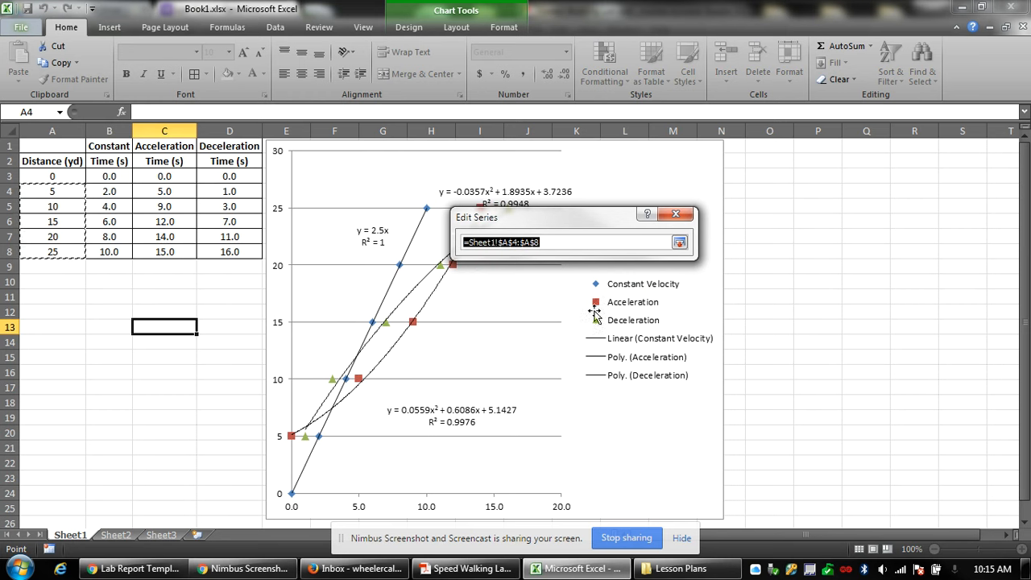
{"action": "left_click_drag", "start_coordinate": [52, 177], "coordinate": [55, 252]}
{"action": "key", "text": "Return"}
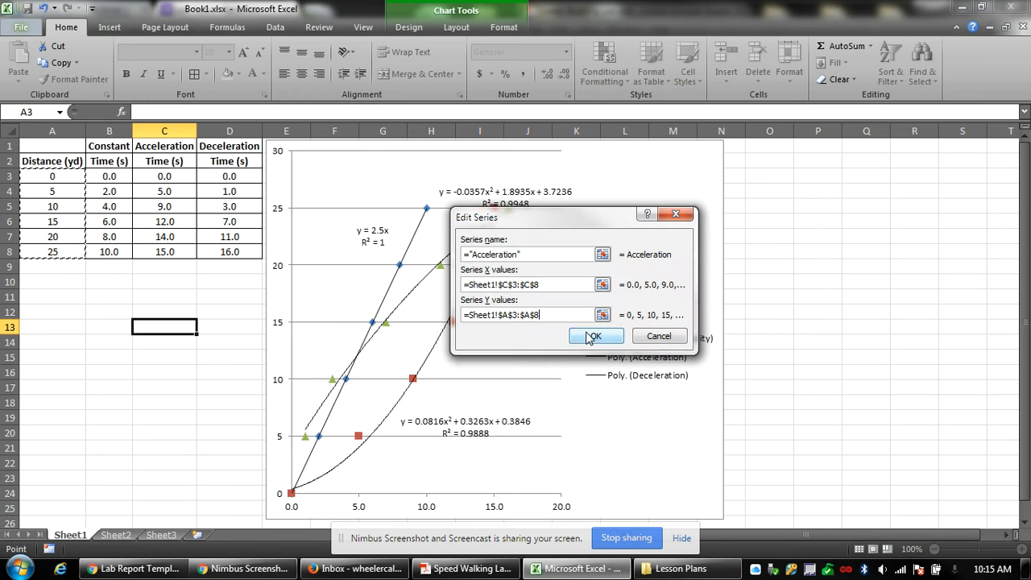
{"action": "left_click", "coordinate": [589, 337]}
Set the Deceleration series to X values D3:D8 and Y values A3:A8, then apply.
{"action": "left_click", "coordinate": [385, 327]}
{"action": "left_click", "coordinate": [443, 277]}
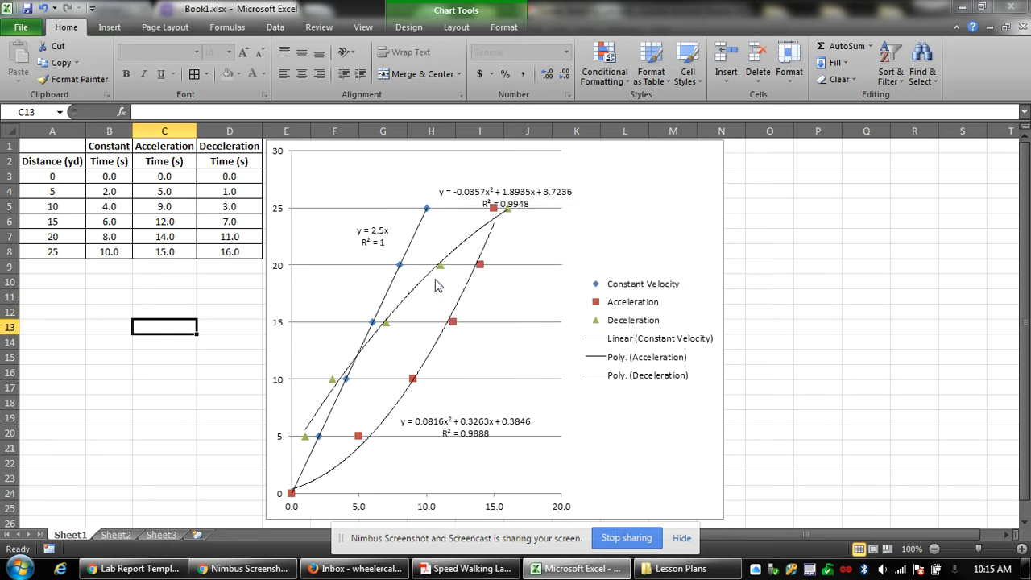
{"action": "left_click", "coordinate": [602, 284]}
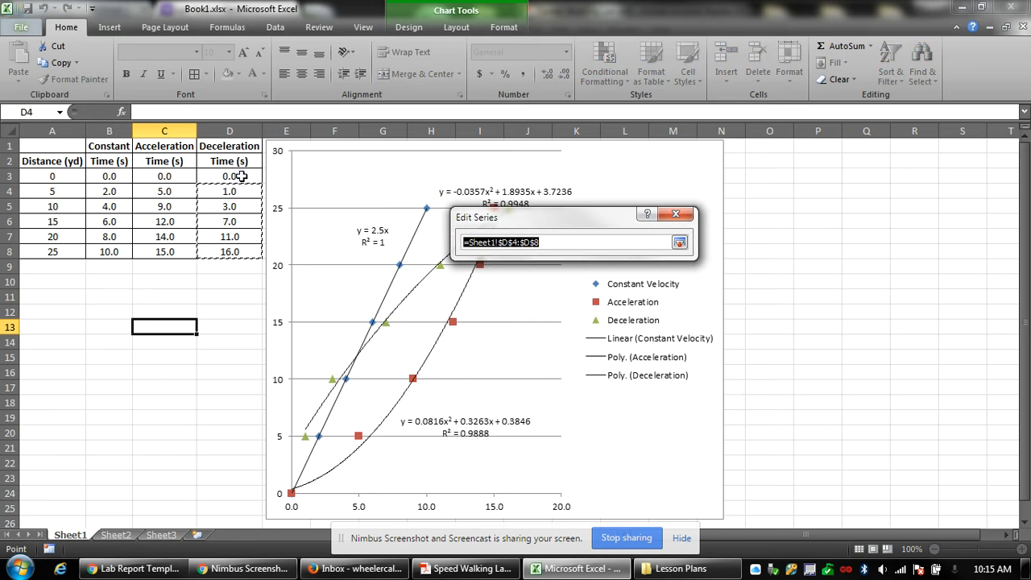
{"action": "left_click_drag", "start_coordinate": [231, 176], "coordinate": [230, 252]}
{"action": "key", "text": "Return"}
{"action": "left_click", "coordinate": [603, 315]}
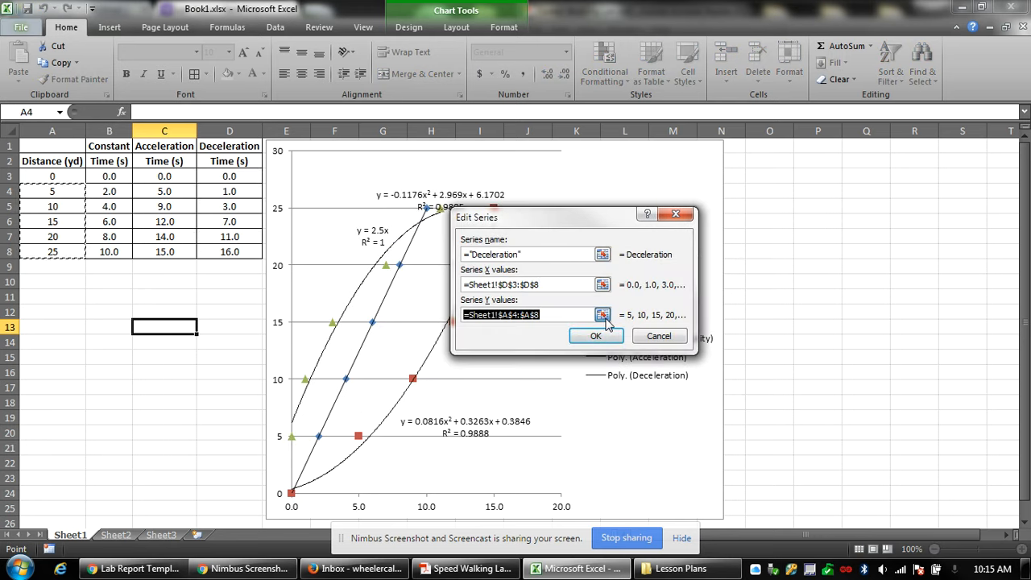
{"action": "left_click_drag", "start_coordinate": [71, 176], "coordinate": [72, 249]}
{"action": "key", "text": "Return"}
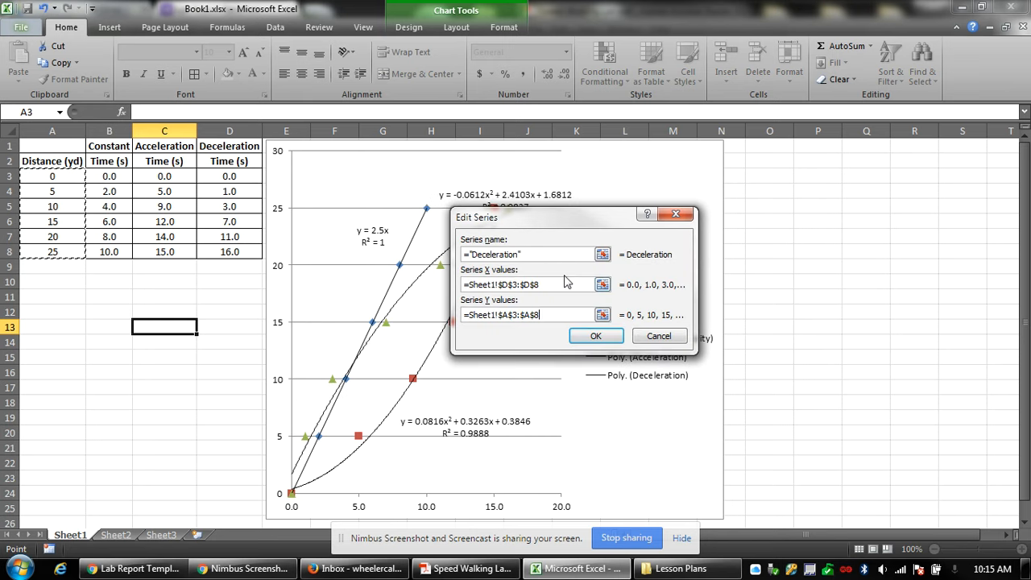
{"action": "left_click", "coordinate": [596, 336]}
{"action": "left_click", "coordinate": [697, 384]}
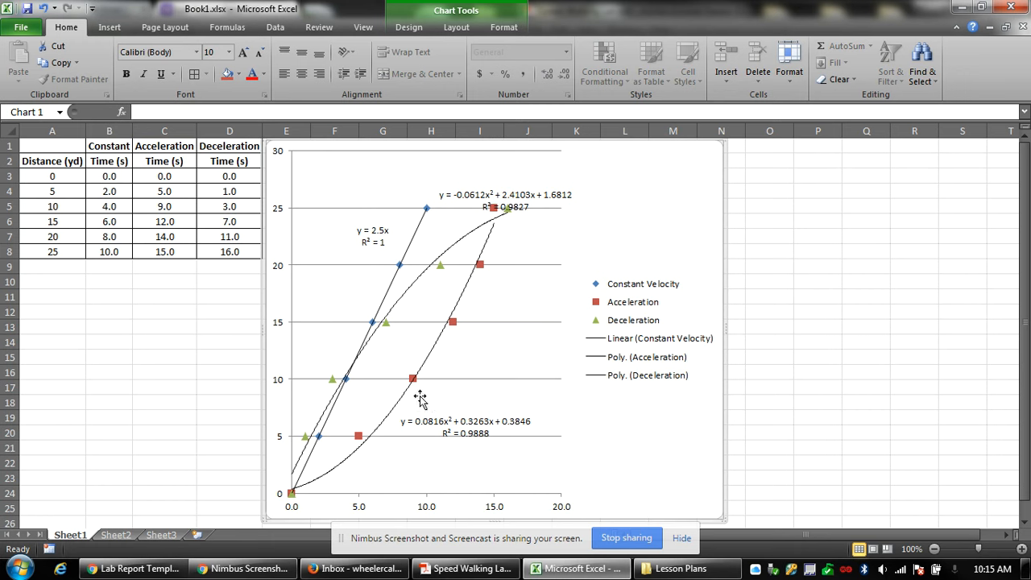
Add an Above Chart title reading 'Speed Walking with Constant Vel., Acceleration, and Deceleration'.
{"action": "right_click", "coordinate": [637, 456]}
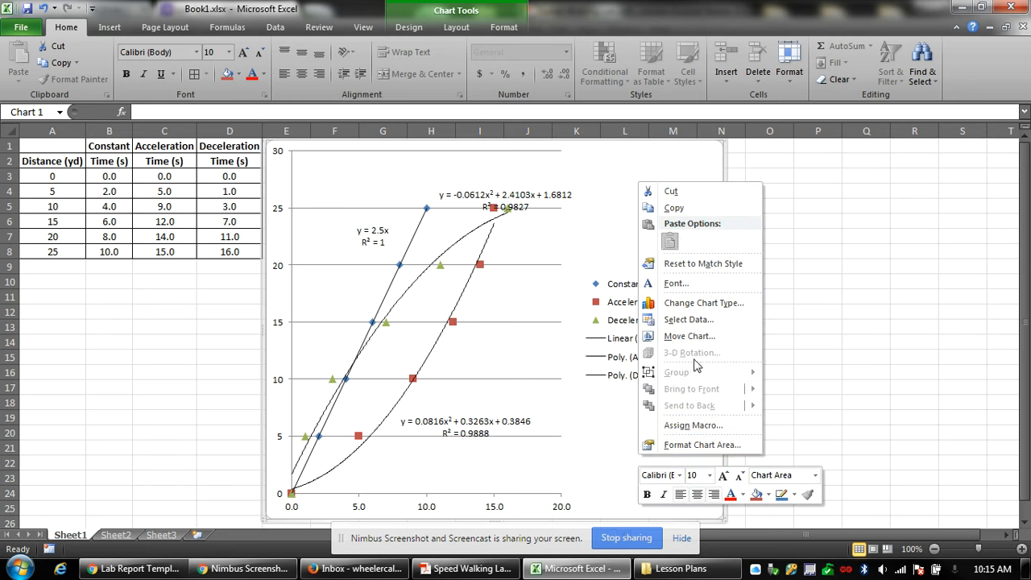
{"action": "left_click", "coordinate": [614, 465]}
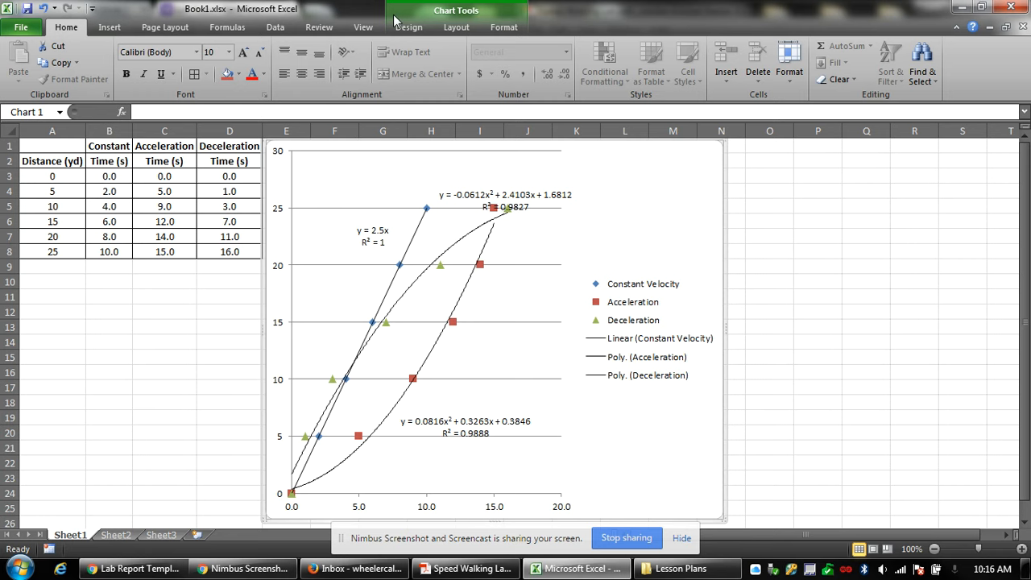
{"action": "left_click", "coordinate": [456, 28]}
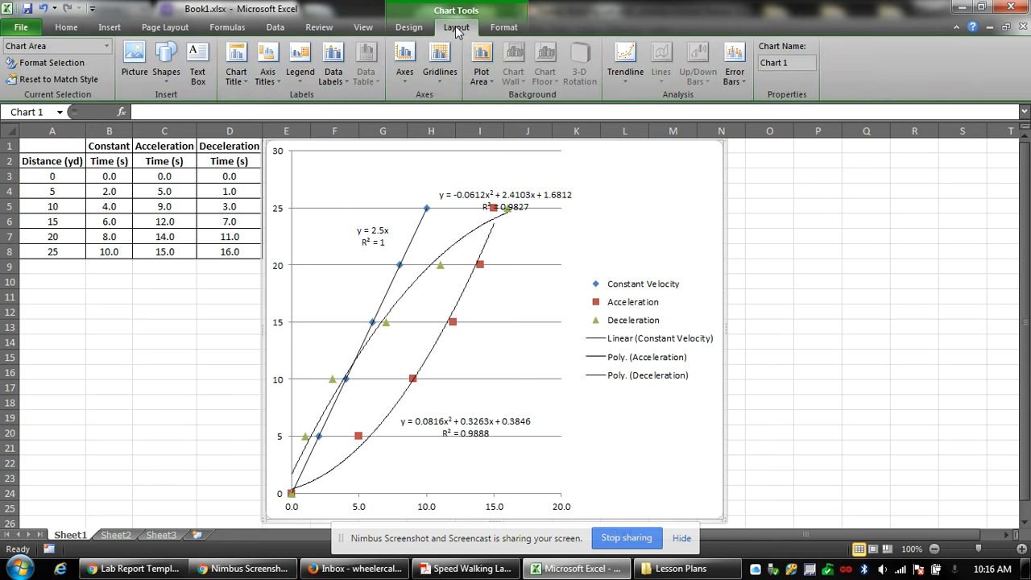
{"action": "left_click", "coordinate": [245, 62]}
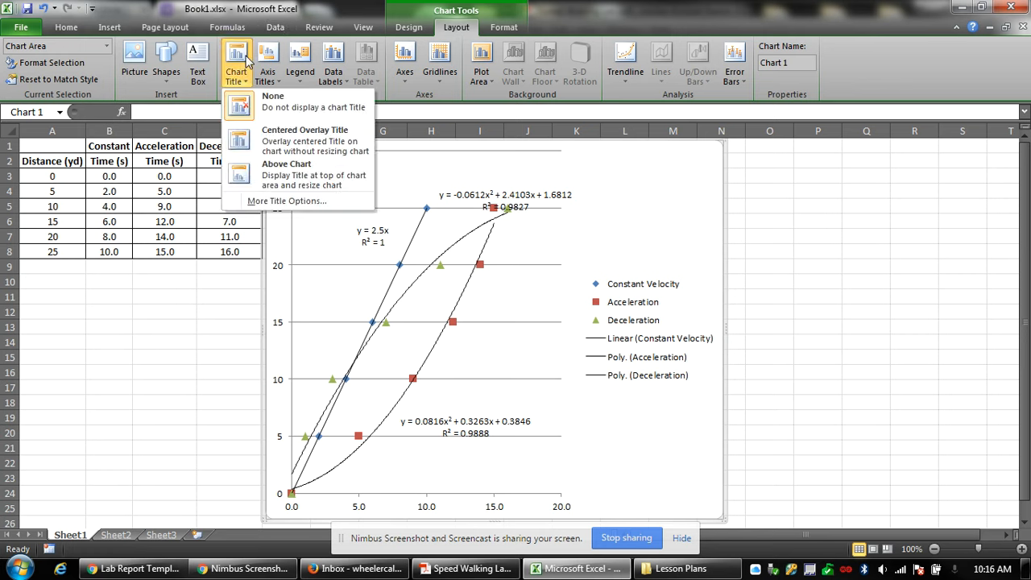
{"action": "left_click", "coordinate": [316, 183]}
{"action": "left_click", "coordinate": [484, 159]}
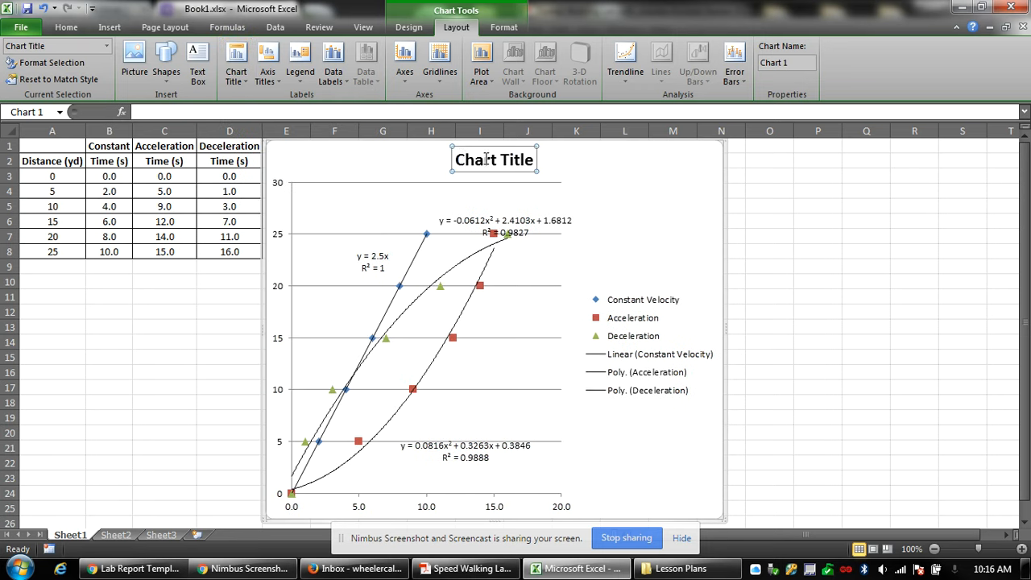
{"action": "key", "text": "ctrl+a"}
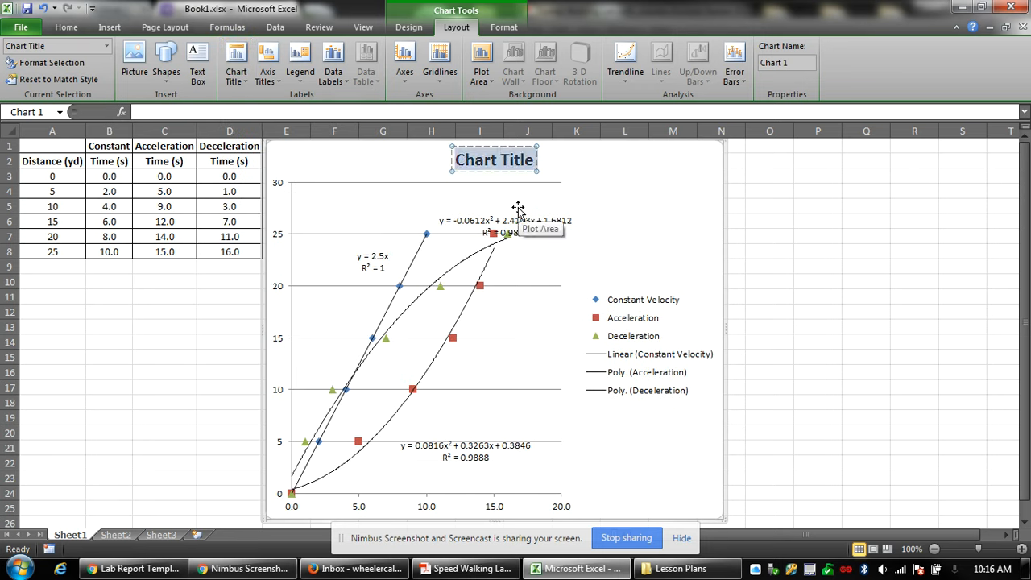
{"action": "type", "text": "Speed"}
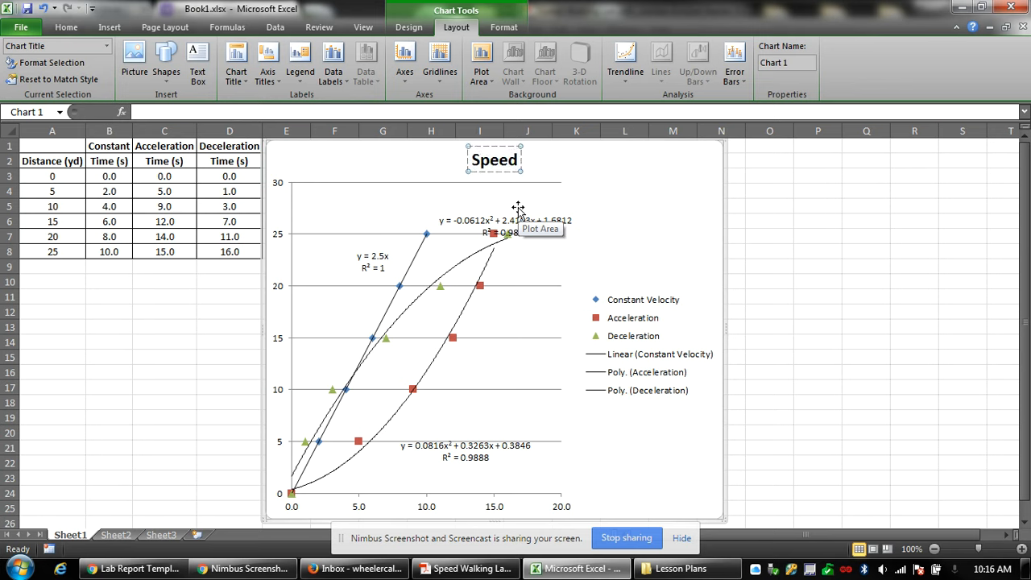
{"action": "type", "text": " Walking"}
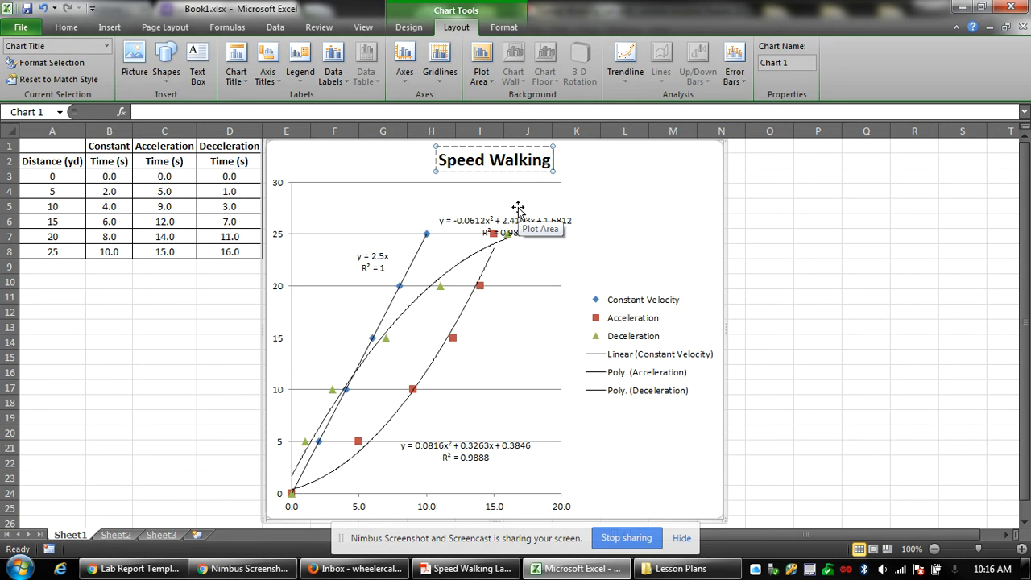
{"action": "type", "text": " wit"}
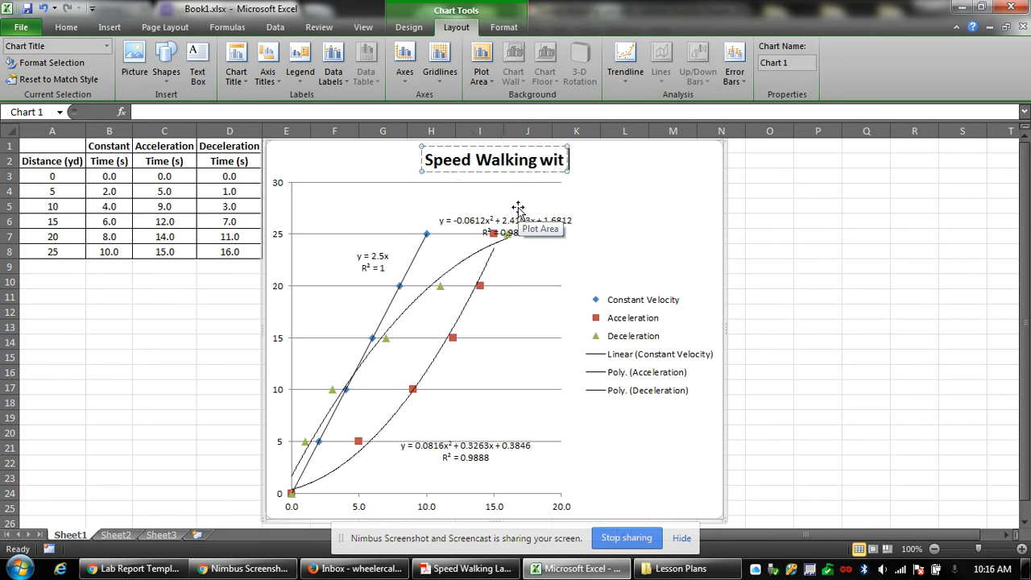
{"action": "type", "text": "h Const"}
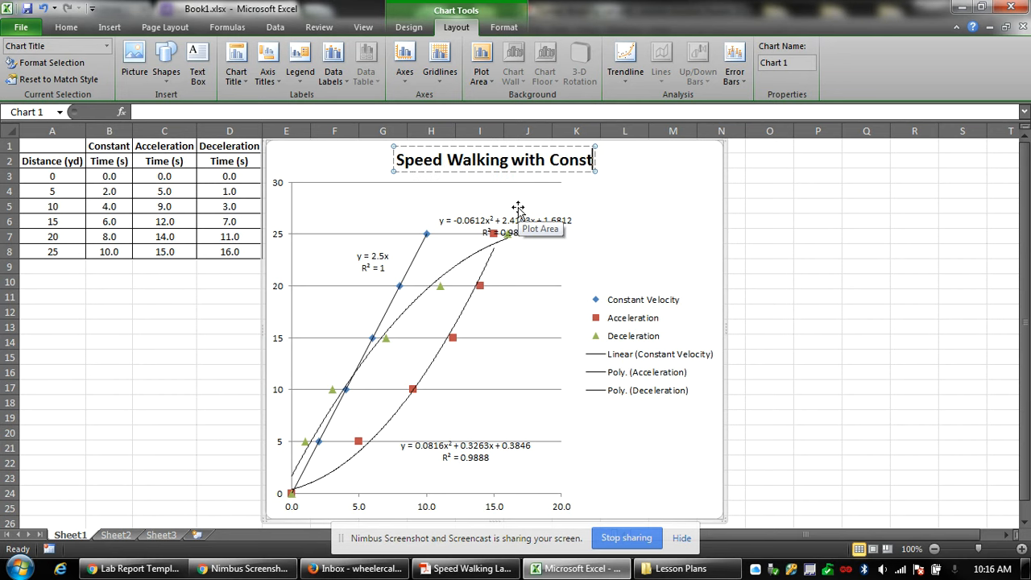
{"action": "type", "text": "ant Vel."}
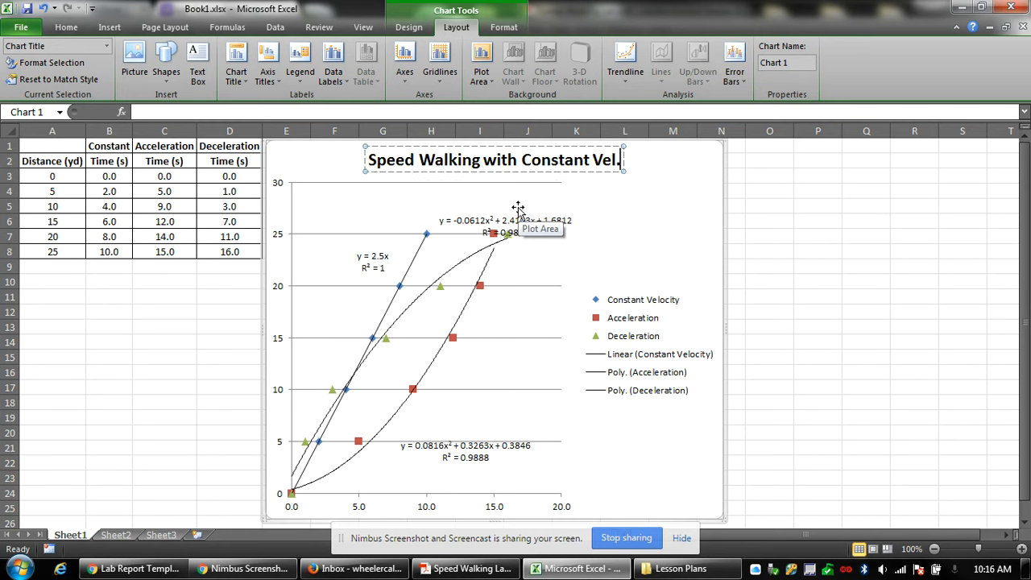
{"action": "type", "text": ", Accele"}
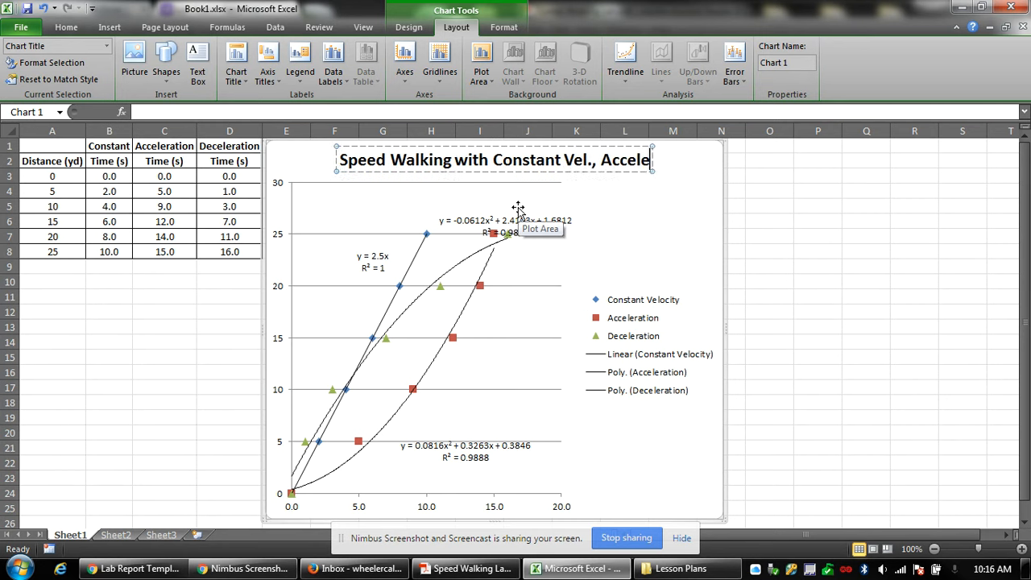
{"action": "type", "text": "ration, and"}
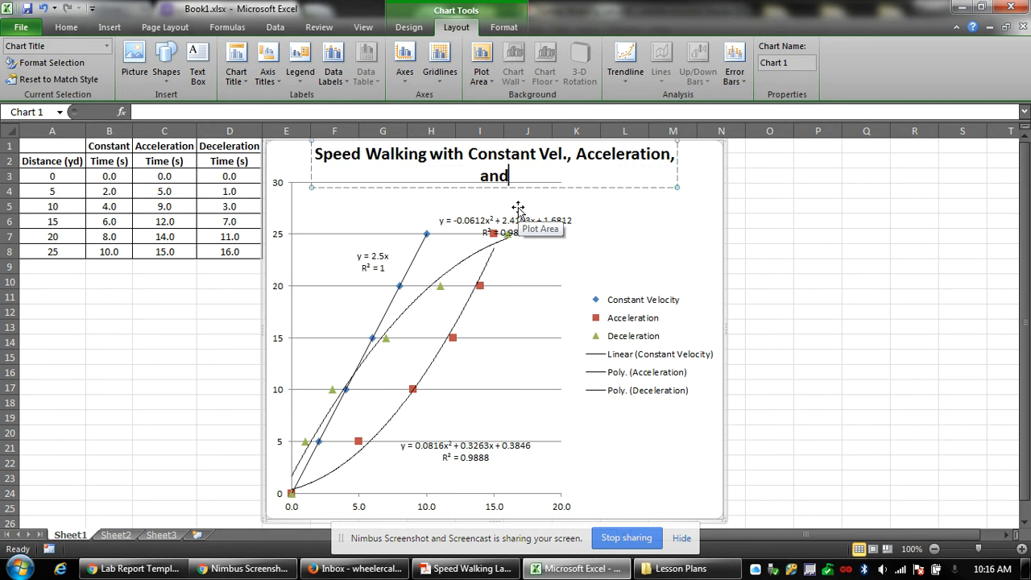
{"action": "type", "text": " Deceleration"}
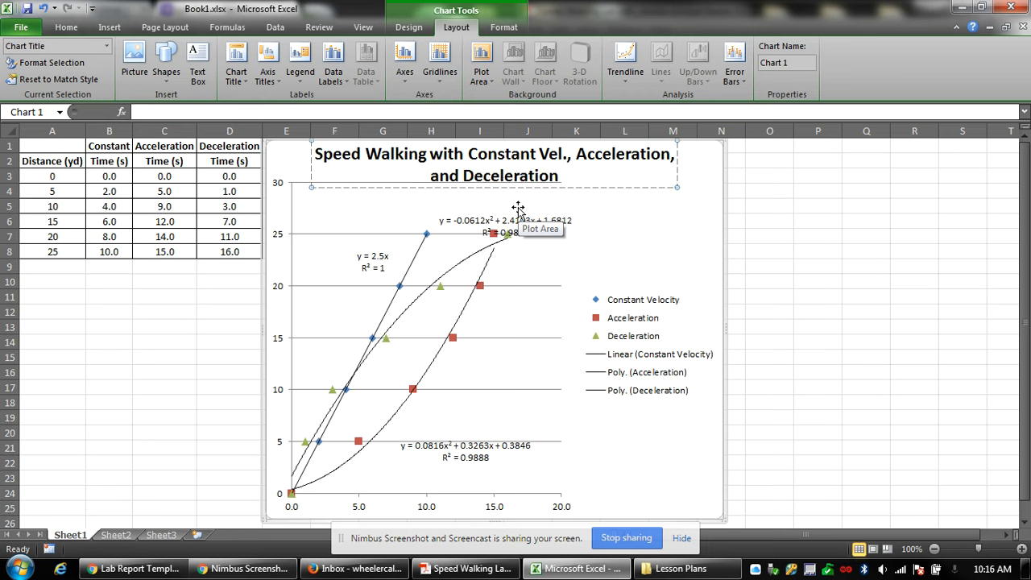
{"action": "left_click", "coordinate": [626, 224]}
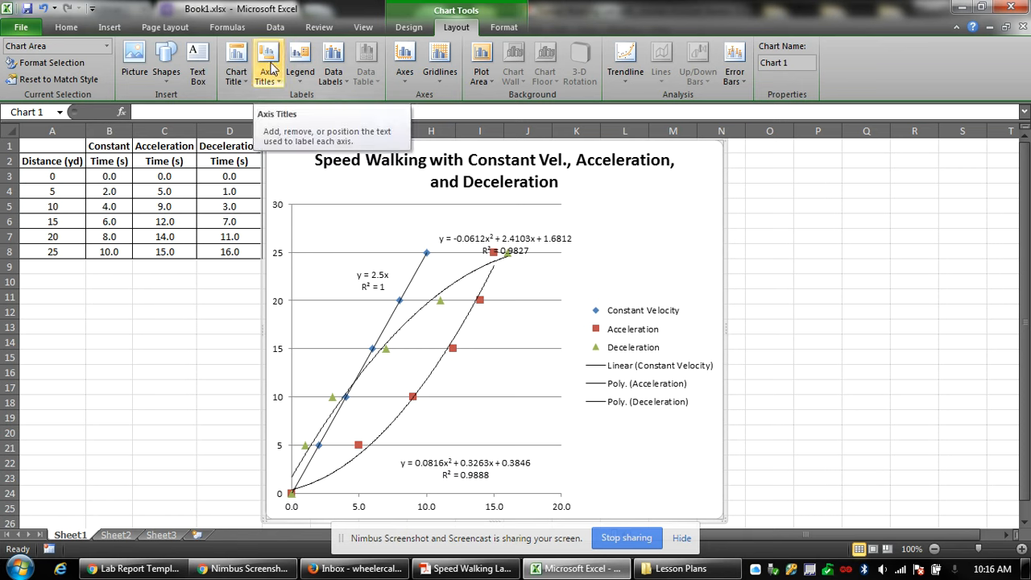
Add the horizontal axis title 'Time (s)' below the axis.
{"action": "left_click", "coordinate": [269, 71]}
{"action": "mouse_move", "coordinate": [325, 97]}
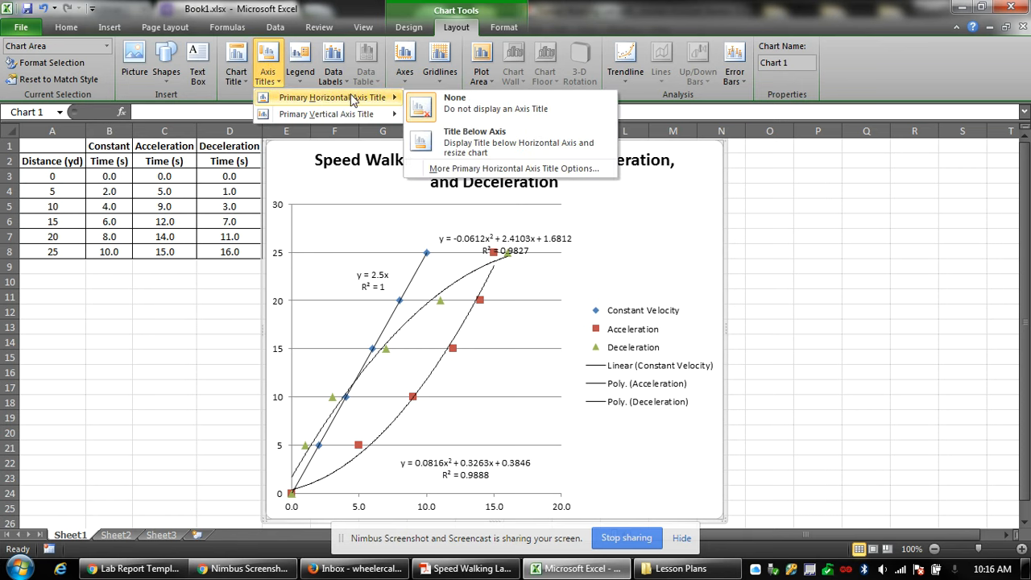
{"action": "left_click", "coordinate": [499, 137]}
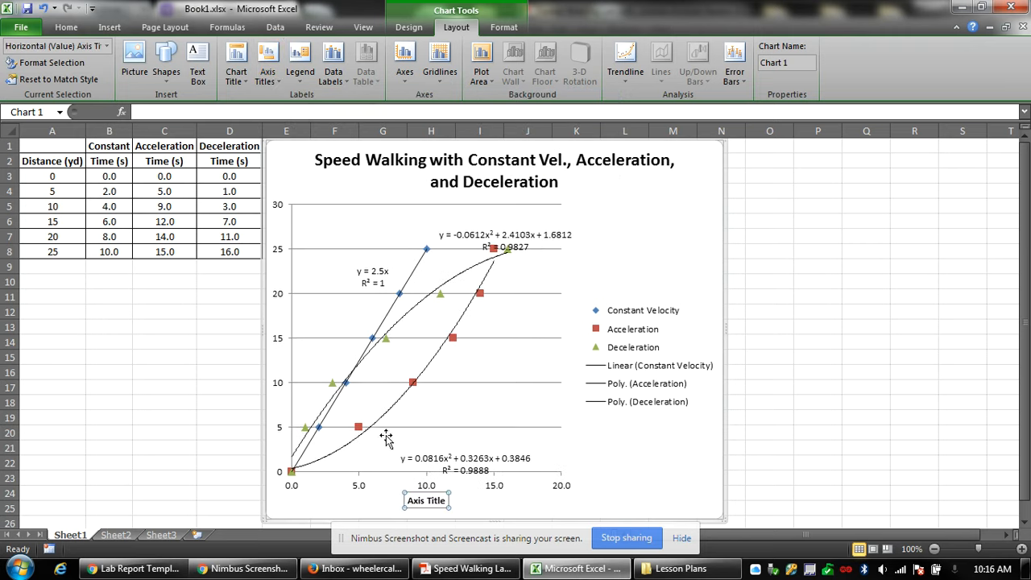
{"action": "triple_click", "coordinate": [432, 500]}
{"action": "type", "text": "Time (s)"}
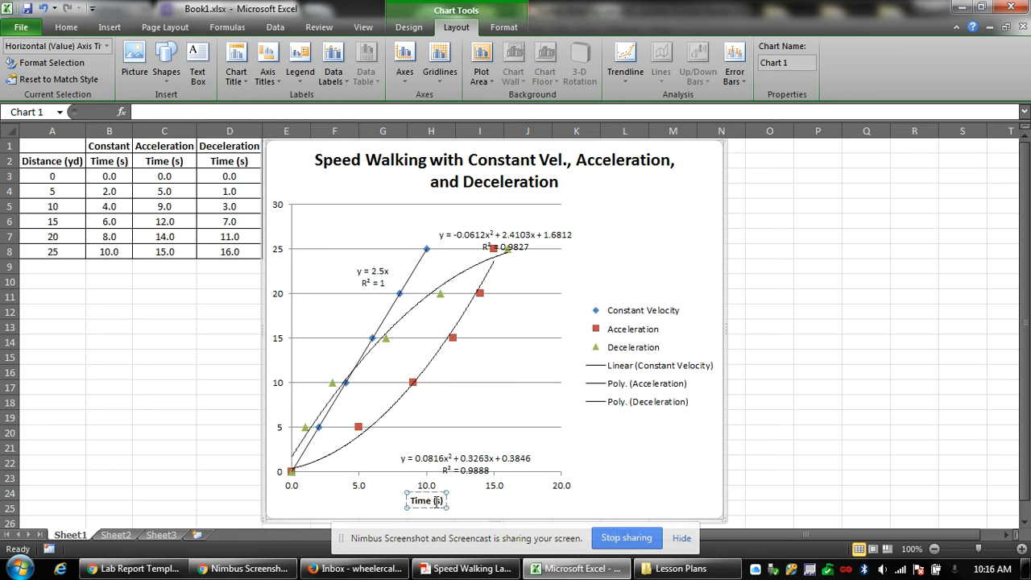
{"action": "left_click", "coordinate": [629, 495]}
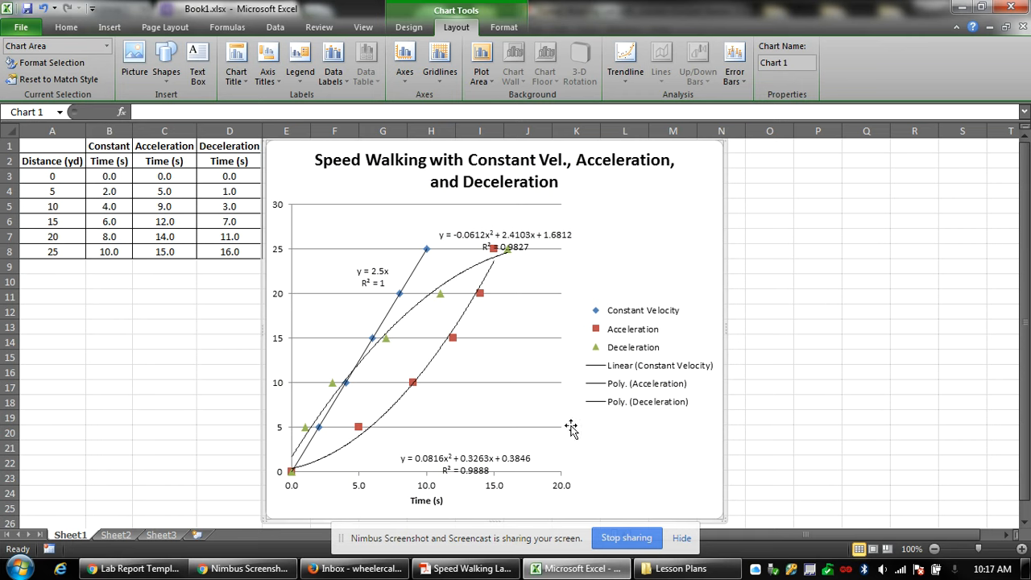
Add a rotated vertical axis title reading 'Distance (yd)'.
{"action": "left_click", "coordinate": [268, 77]}
{"action": "mouse_move", "coordinate": [317, 116]}
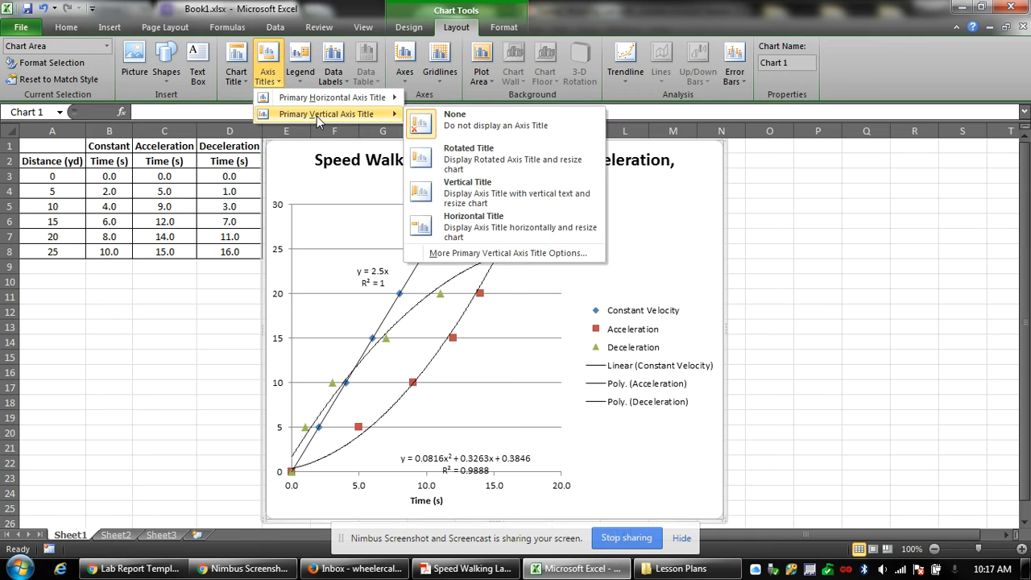
{"action": "left_click", "coordinate": [498, 158]}
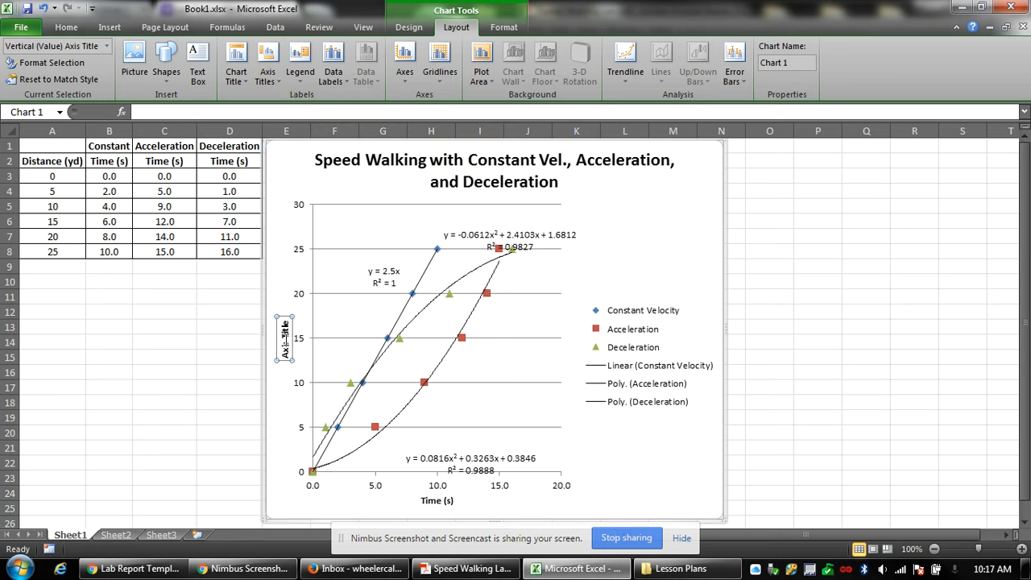
{"action": "key", "text": "BackSpace"}
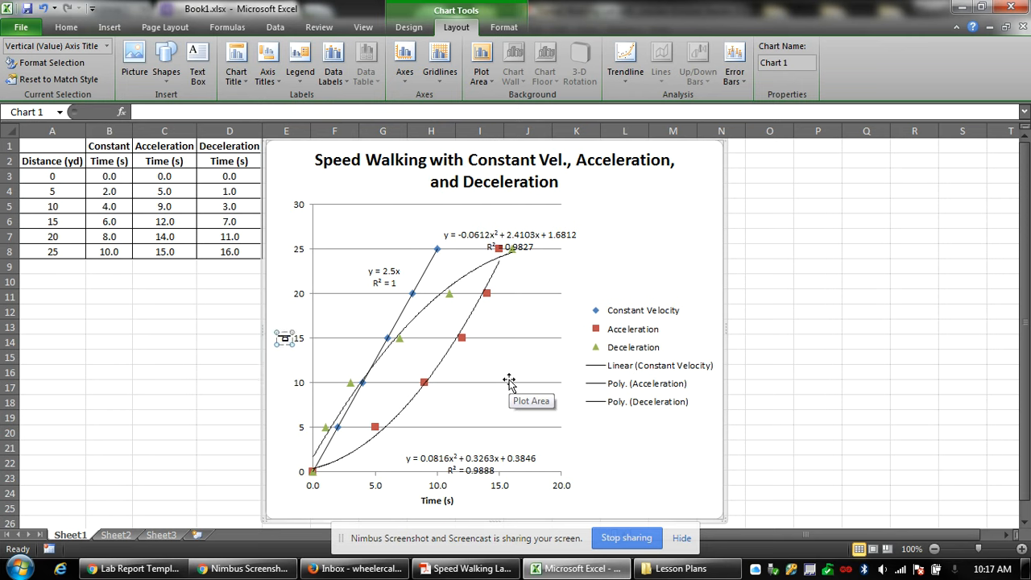
{"action": "type", "text": "Distance (yd)"}
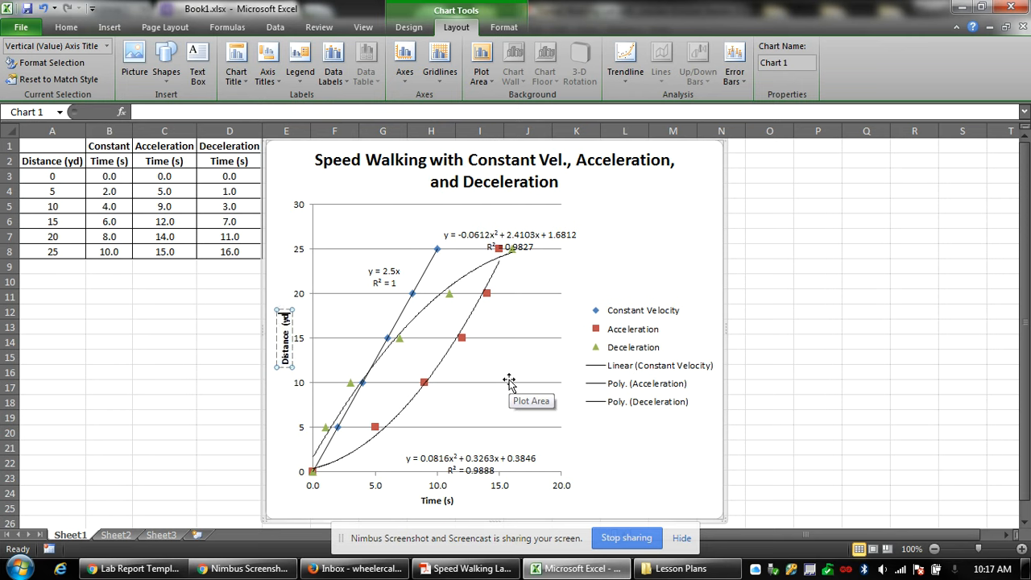
{"action": "left_click", "coordinate": [638, 464]}
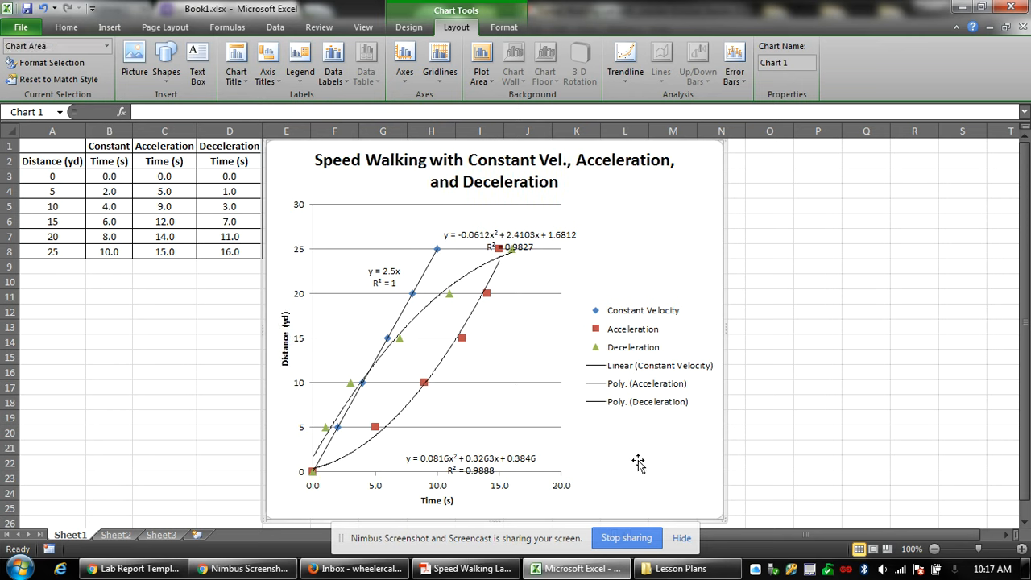
{"action": "left_click", "coordinate": [816, 327]}
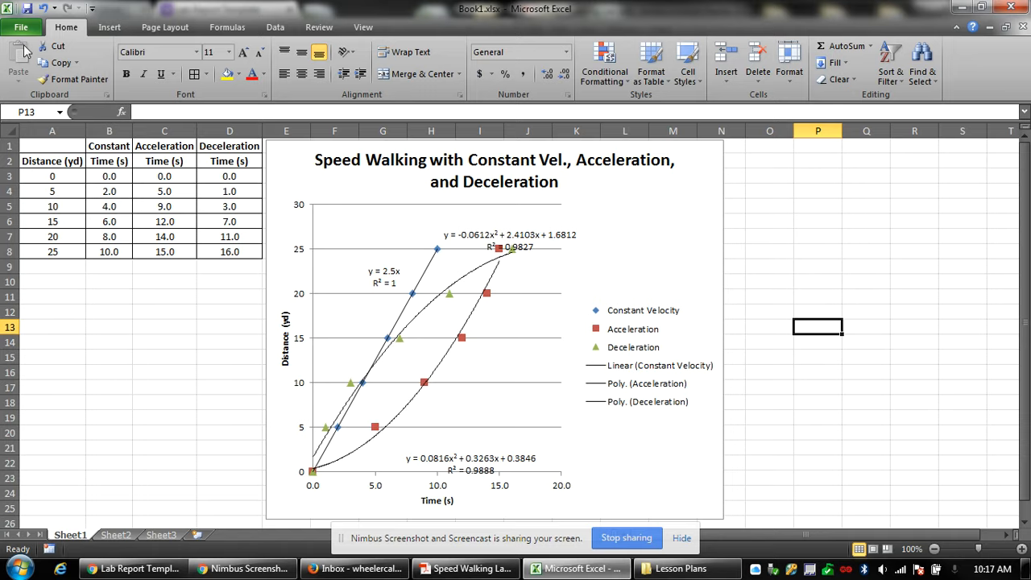
Publish the workbook as 'Speed Walking Lab Sample.pdf' on the Desktop via Create PDF/XPS.
{"action": "left_click", "coordinate": [21, 29]}
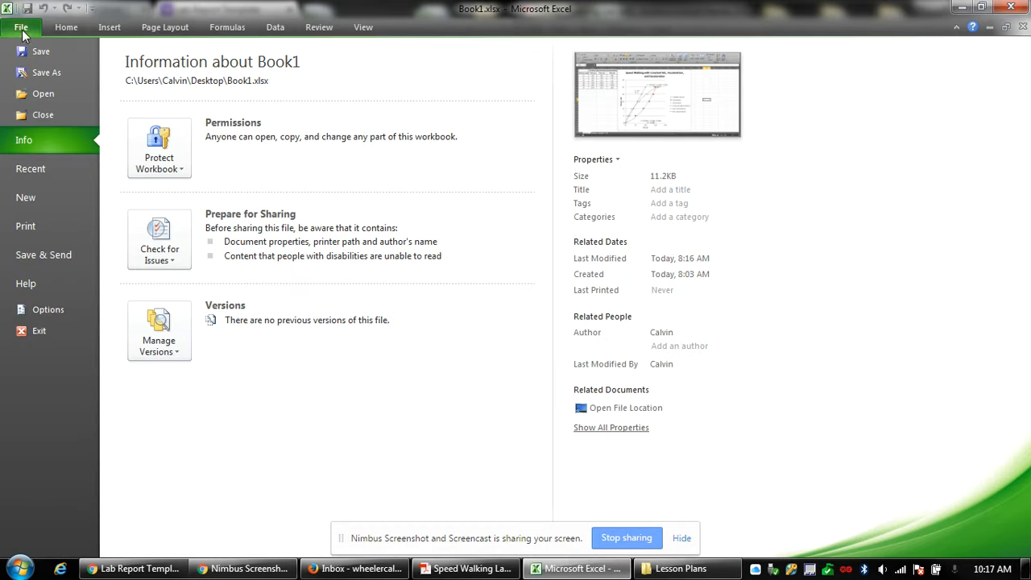
{"action": "left_click", "coordinate": [55, 255]}
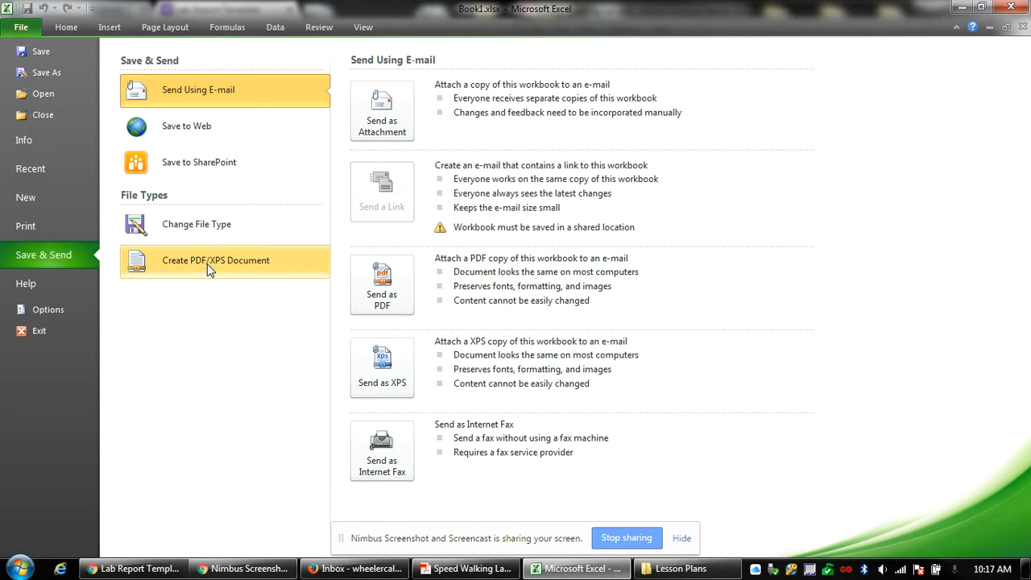
{"action": "left_click", "coordinate": [207, 263]}
{"action": "left_click", "coordinate": [374, 188]}
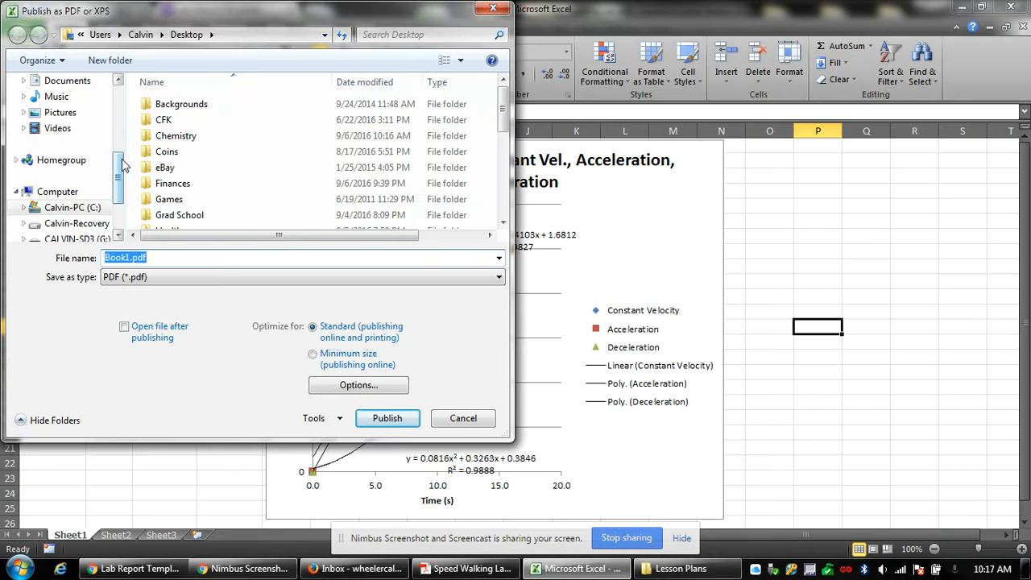
{"action": "left_click_drag", "start_coordinate": [118, 161], "coordinate": [120, 94]}
{"action": "left_click", "coordinate": [61, 135]}
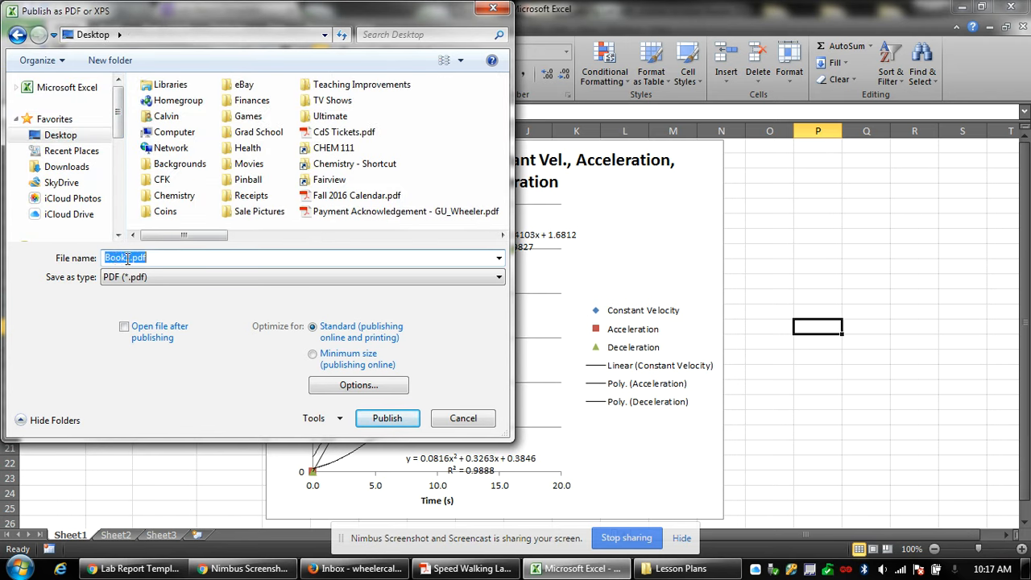
{"action": "left_click", "coordinate": [131, 258]}
{"action": "double_click", "coordinate": [132, 258]}
{"action": "type", "text": "Speed Walki"}
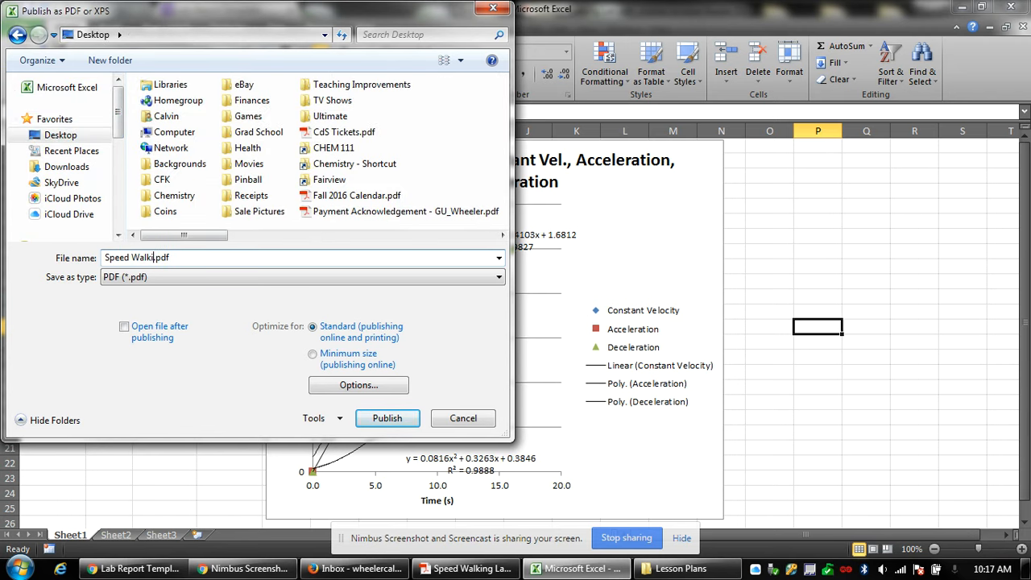
{"action": "type", "text": "ng Lab Sample"}
{"action": "key", "text": "Return"}
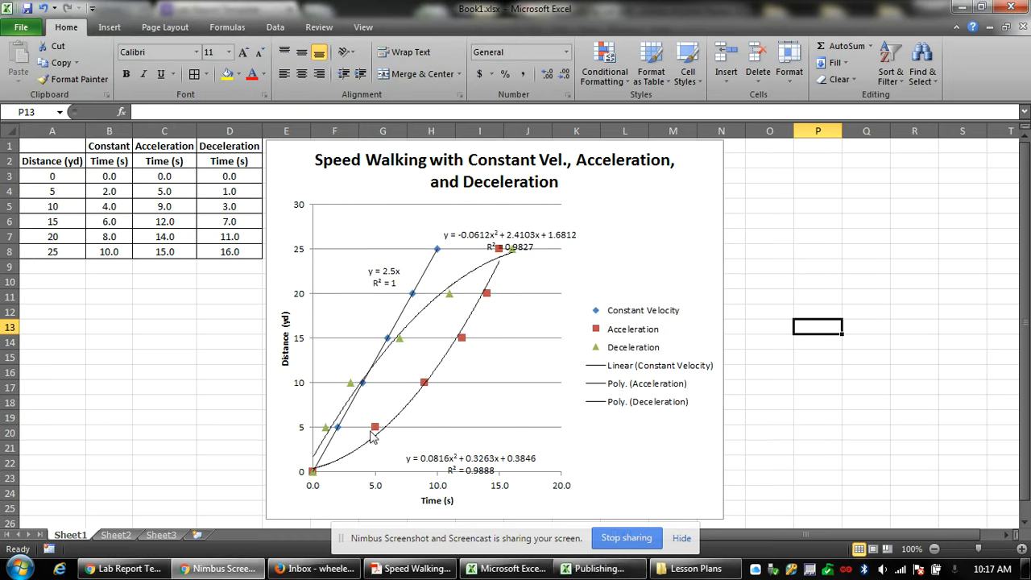
Upload Speed Walking Lab Sample.pdf from the desktop into the Google Drive Sample folder.
{"action": "left_click", "coordinate": [134, 568]}
{"action": "left_click", "coordinate": [74, 8]}
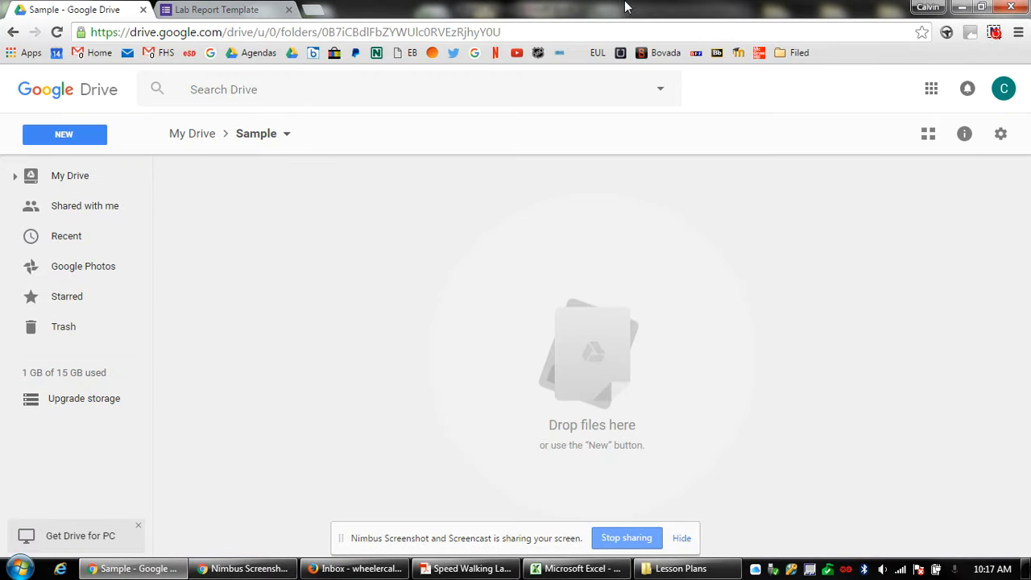
{"action": "left_click_drag", "start_coordinate": [628, 8], "coordinate": [1030, 48]}
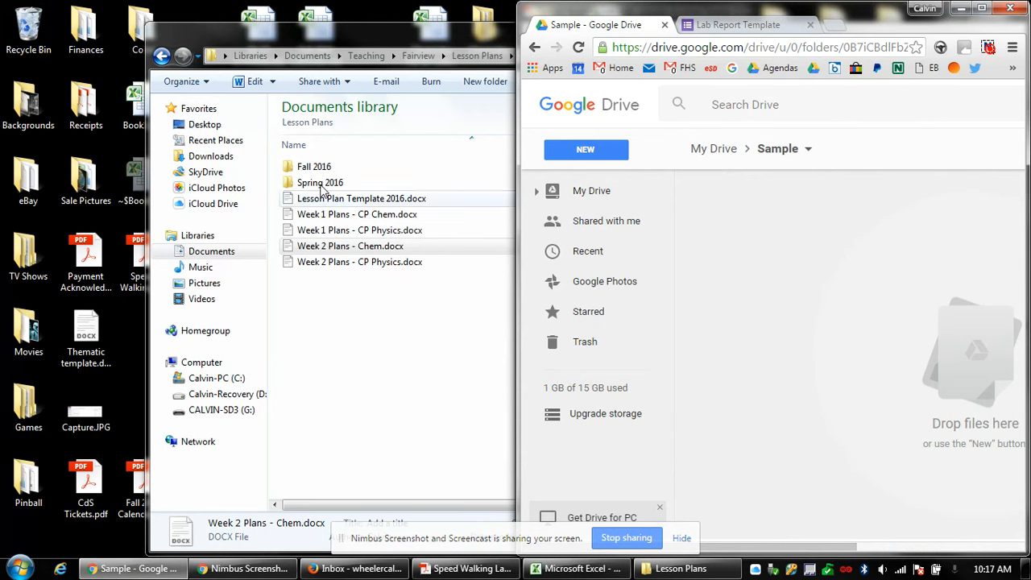
{"action": "left_click_drag", "start_coordinate": [122, 270], "coordinate": [804, 290]}
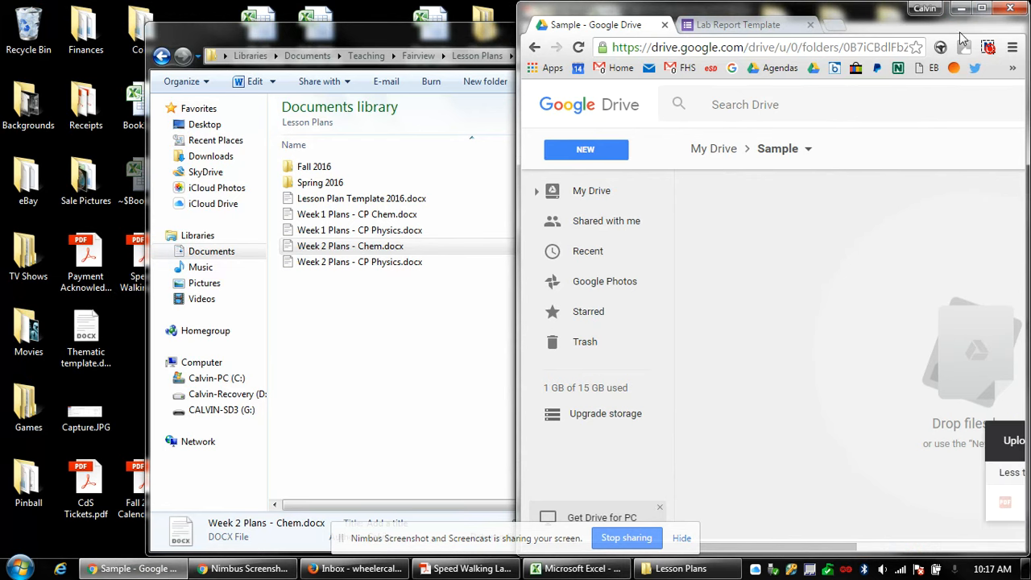
{"action": "left_click", "coordinate": [982, 8]}
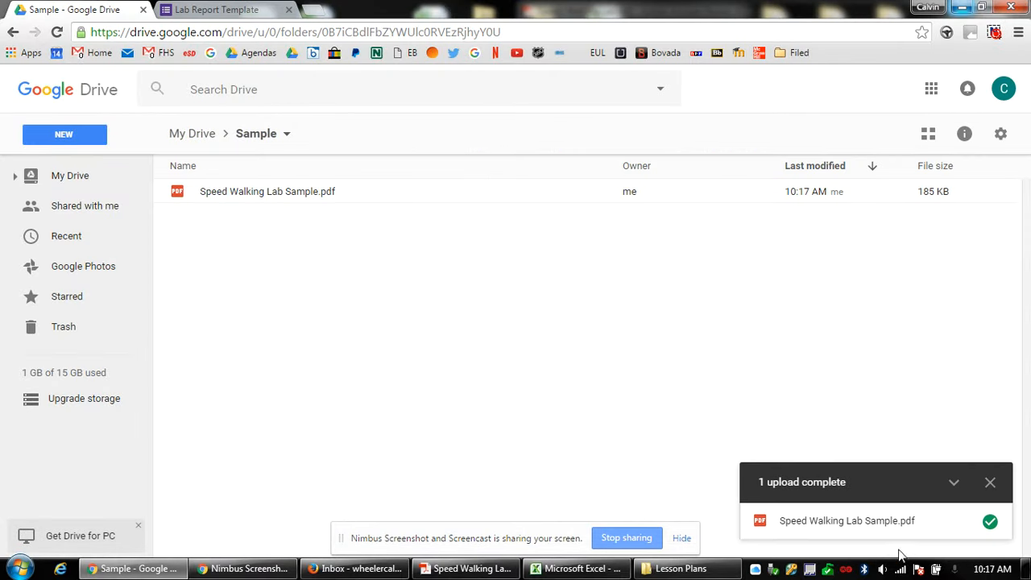
Preview the uploaded PDF, then delete it from the folder and return to Excel.
{"action": "double_click", "coordinate": [298, 195]}
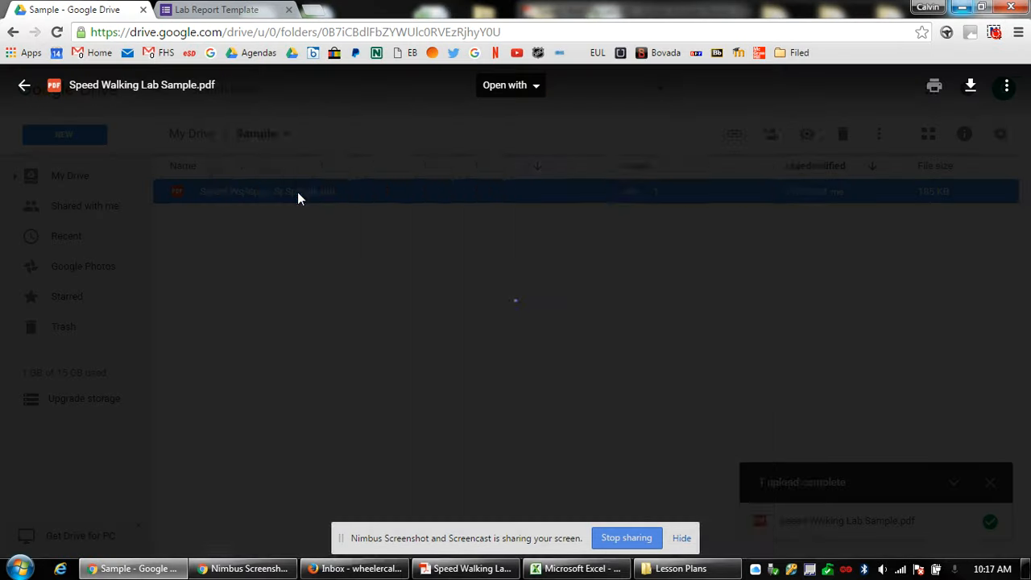
{"action": "scroll", "coordinate": [629, 360], "scroll_direction": "down", "scroll_amount": 1}
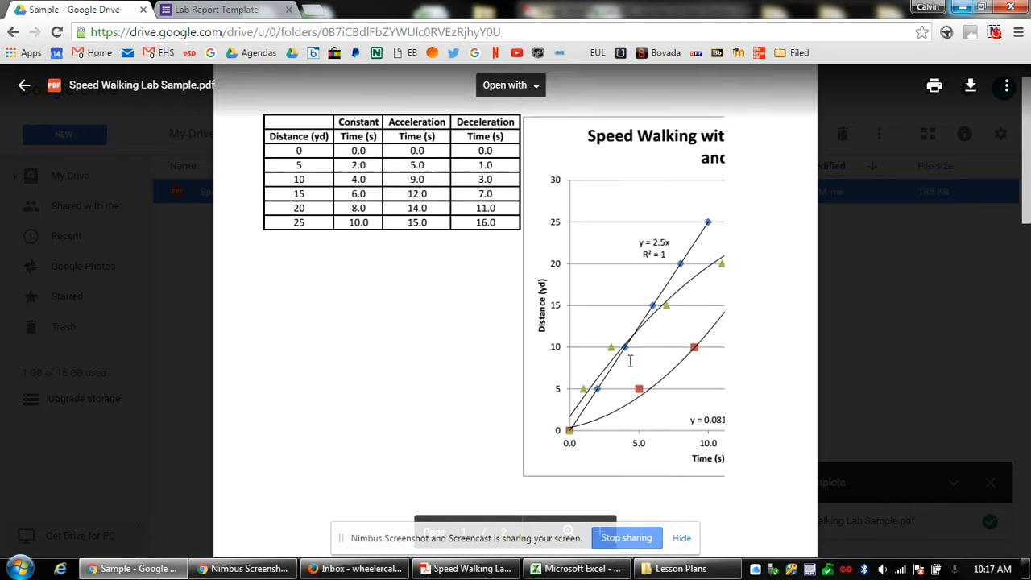
{"action": "scroll", "coordinate": [574, 461], "scroll_direction": "down", "scroll_amount": 1}
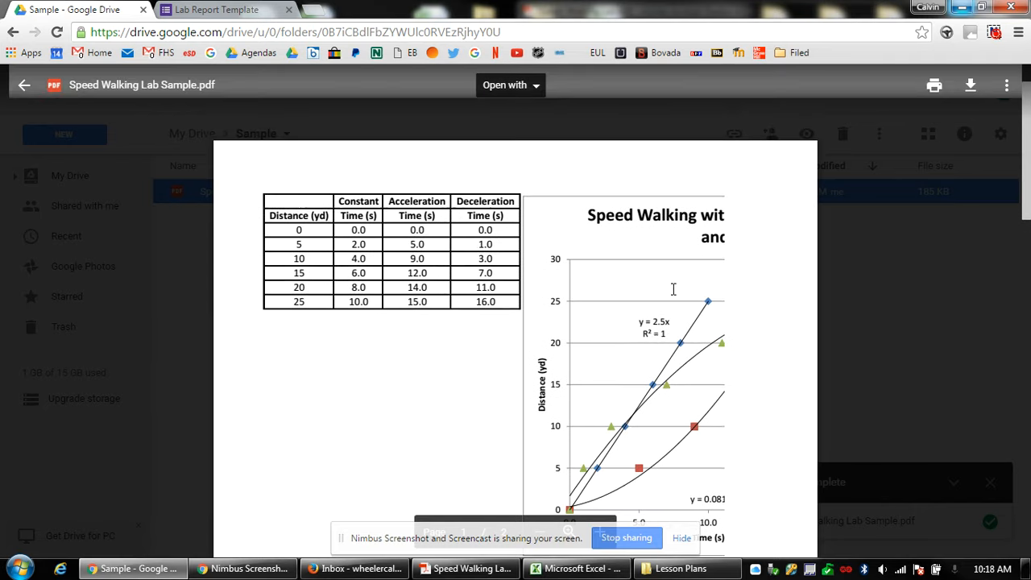
{"action": "scroll", "coordinate": [672, 288], "scroll_direction": "down", "scroll_amount": 5}
{"action": "scroll", "coordinate": [672, 289], "scroll_direction": "down", "scroll_amount": 3}
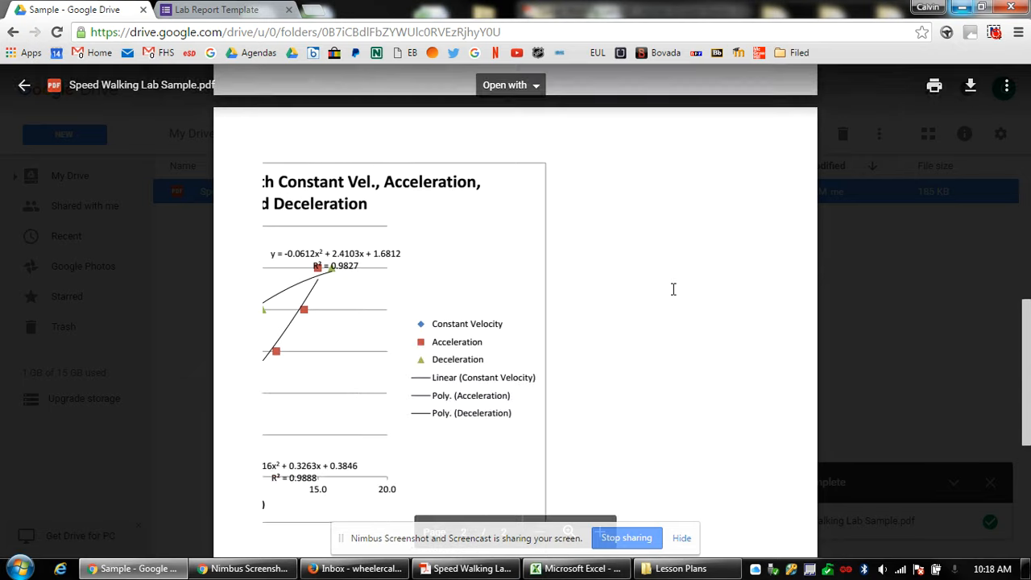
{"action": "scroll", "coordinate": [671, 288], "scroll_direction": "up", "scroll_amount": 7}
{"action": "scroll", "coordinate": [662, 267], "scroll_direction": "up", "scroll_amount": 3}
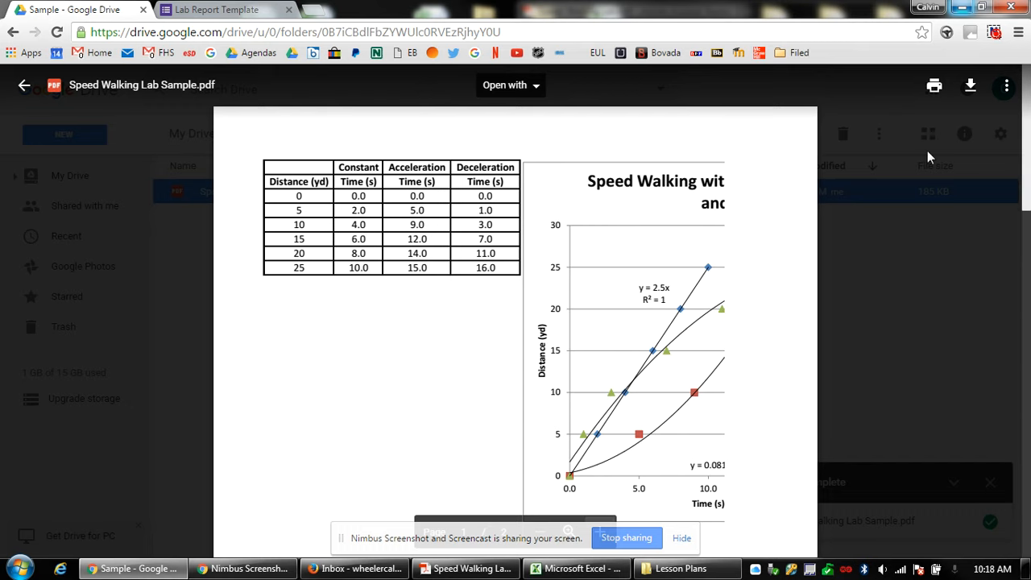
{"action": "left_click", "coordinate": [927, 278]}
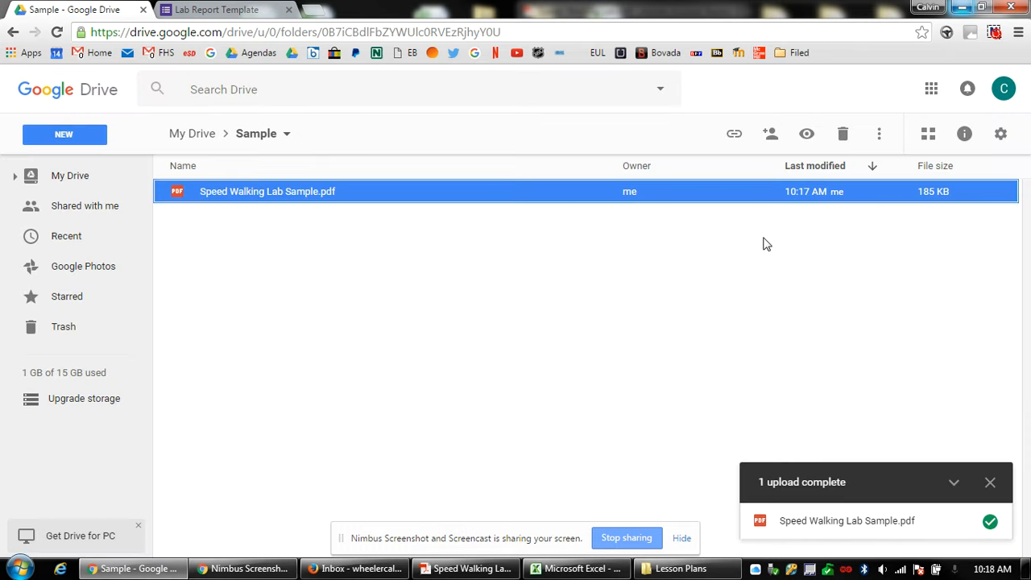
{"action": "key", "text": "Delete"}
{"action": "left_click", "coordinate": [576, 567]}
Move and resize the speed-walking chart beneath the data table, narrowing it so the title wraps.
{"action": "left_click", "coordinate": [612, 260]}
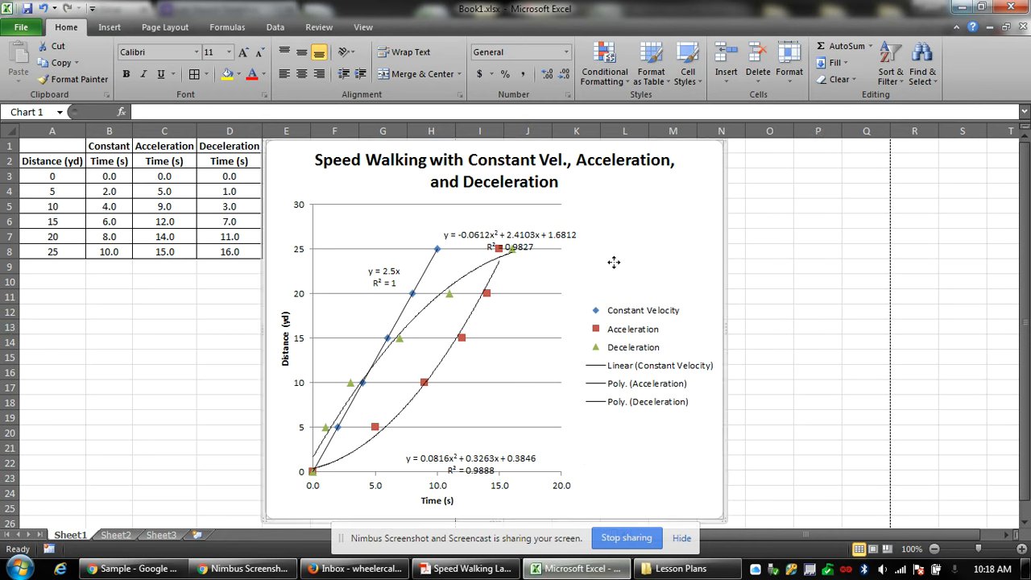
{"action": "left_click_drag", "start_coordinate": [656, 205], "coordinate": [421, 326]}
{"action": "scroll", "coordinate": [685, 317], "scroll_direction": "down", "scroll_amount": 9}
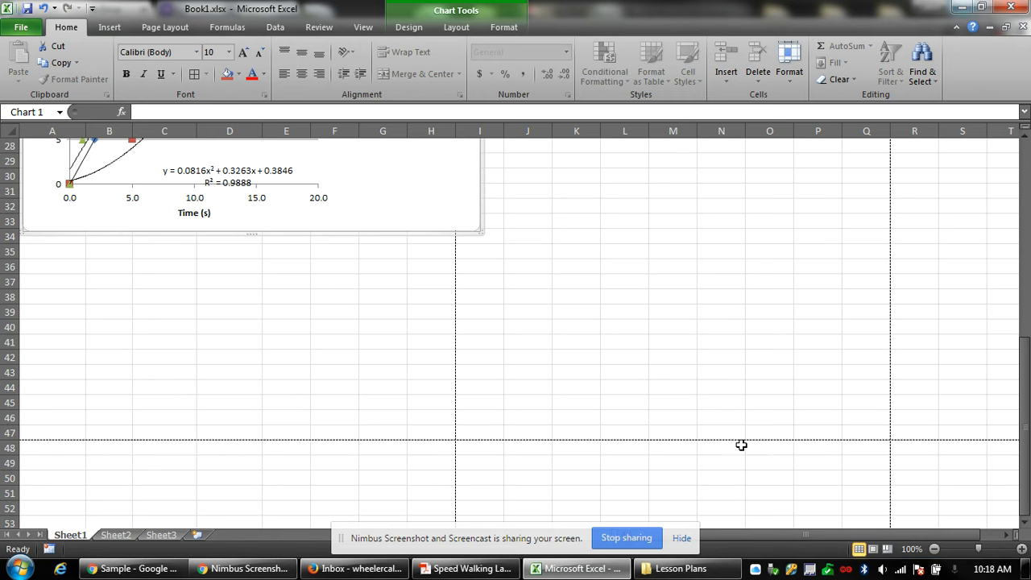
{"action": "scroll", "coordinate": [456, 372], "scroll_direction": "up", "scroll_amount": 6}
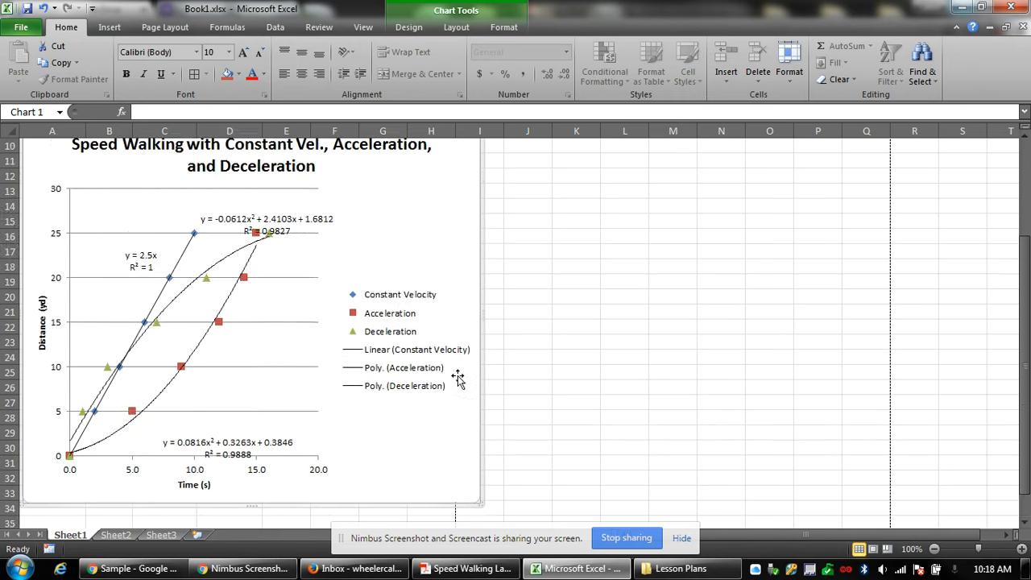
{"action": "scroll", "coordinate": [460, 379], "scroll_direction": "down", "scroll_amount": 3}
{"action": "left_click_drag", "start_coordinate": [479, 368], "coordinate": [442, 282]}
{"action": "scroll", "coordinate": [504, 378], "scroll_direction": "up", "scroll_amount": 3}
{"action": "scroll", "coordinate": [503, 378], "scroll_direction": "up", "scroll_amount": 3}
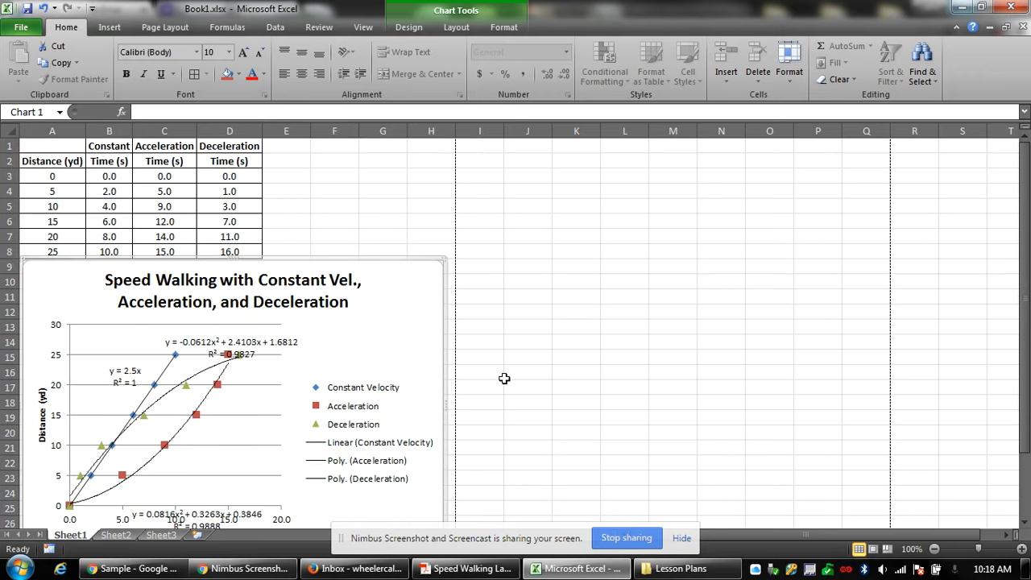
{"action": "scroll", "coordinate": [503, 378], "scroll_direction": "down", "scroll_amount": 3}
{"action": "key", "text": "Down"}
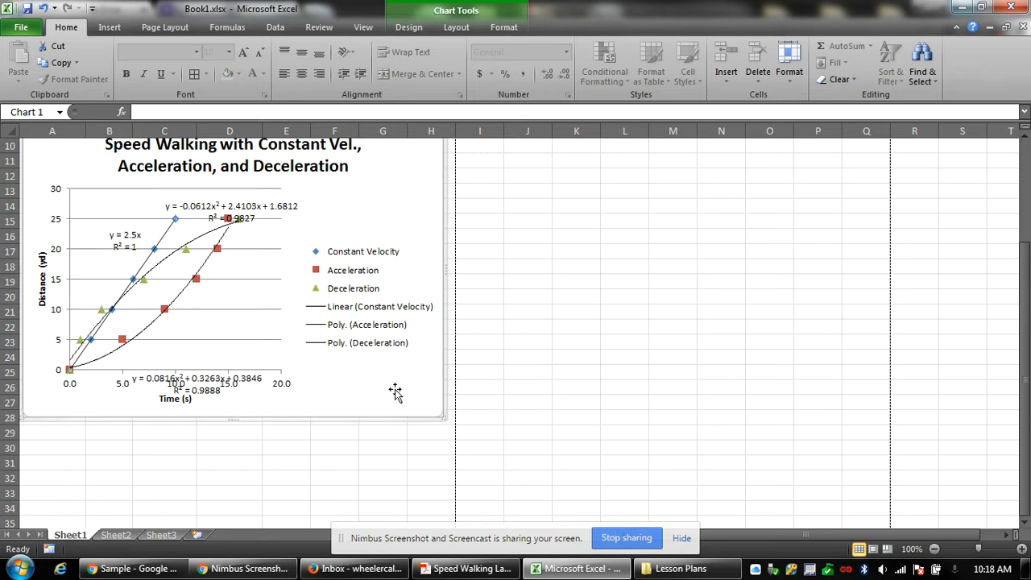
{"action": "left_click", "coordinate": [395, 391]}
{"action": "scroll", "coordinate": [452, 408], "scroll_direction": "up", "scroll_amount": 3}
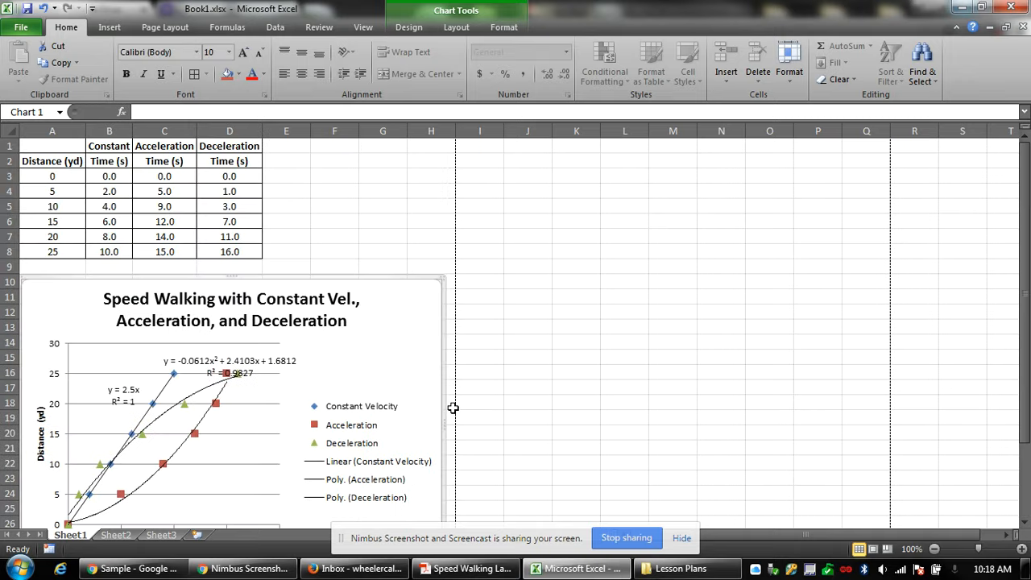
Export the chart as a PDF to the Desktop, replacing Speed Walking Lab Sample.pdf.
{"action": "left_click", "coordinate": [21, 26]}
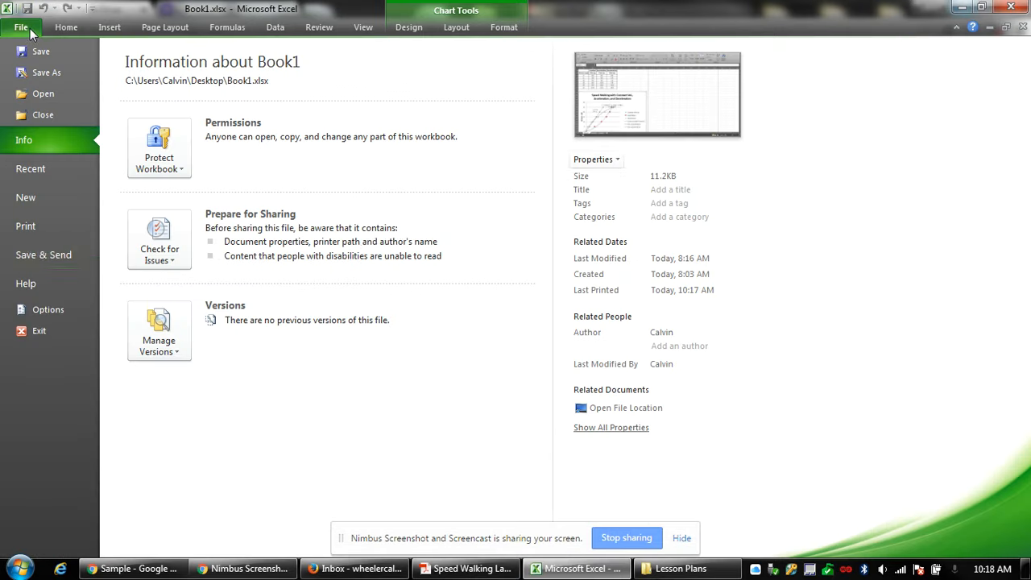
{"action": "left_click", "coordinate": [36, 247]}
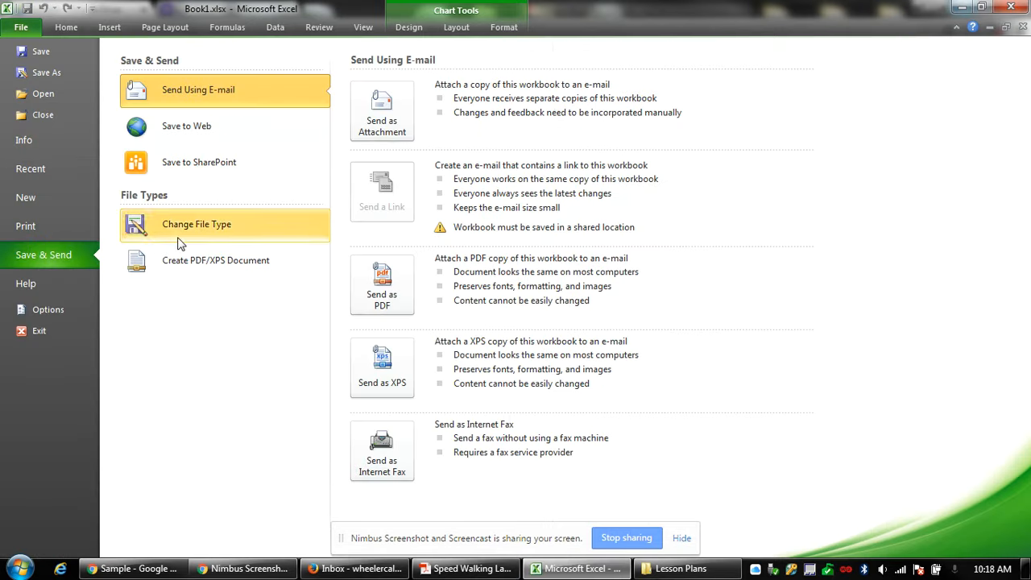
{"action": "left_click", "coordinate": [198, 261]}
{"action": "left_click", "coordinate": [385, 186]}
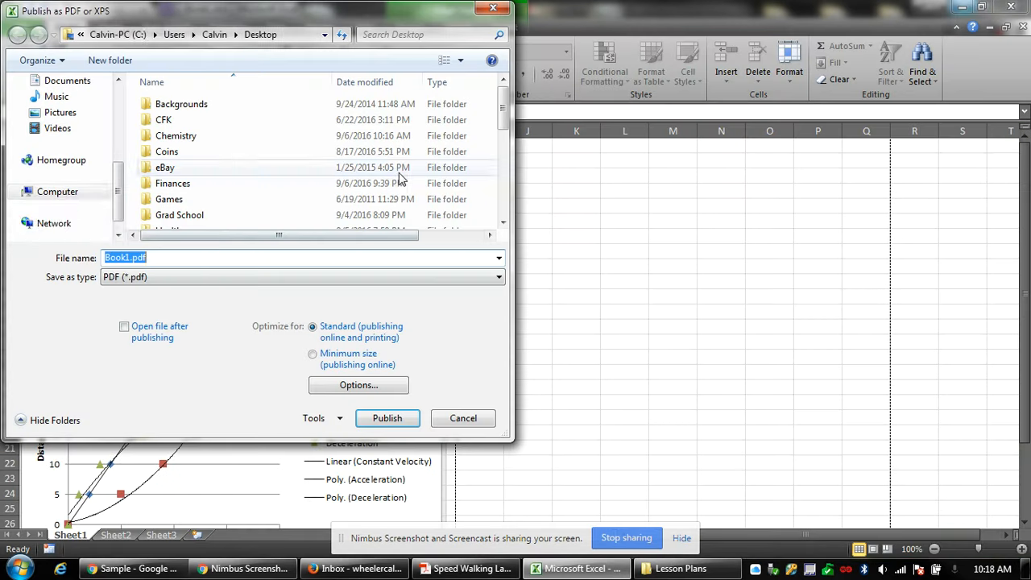
{"action": "scroll", "coordinate": [104, 136], "scroll_direction": "up", "scroll_amount": 5}
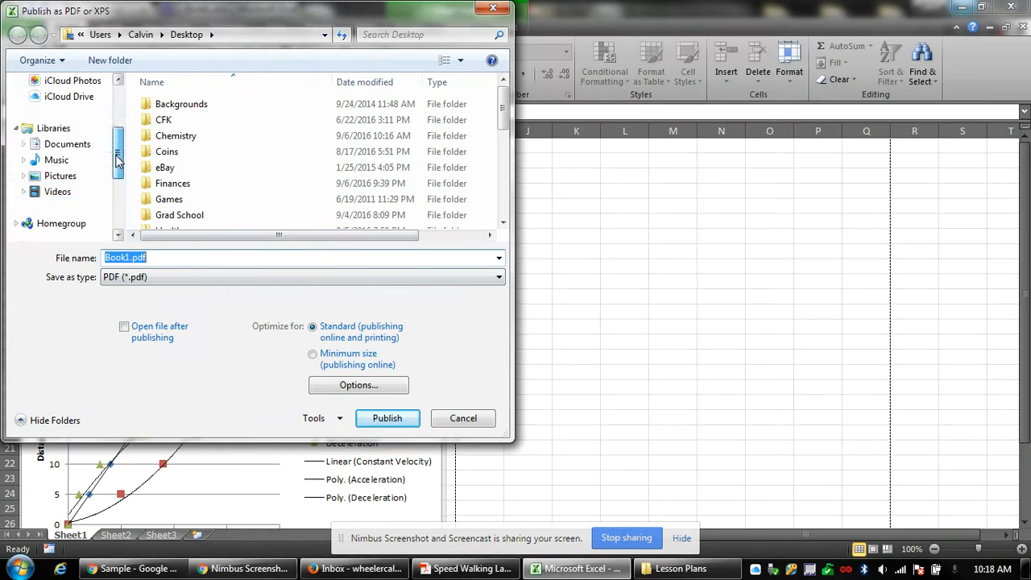
{"action": "left_click", "coordinate": [65, 134]}
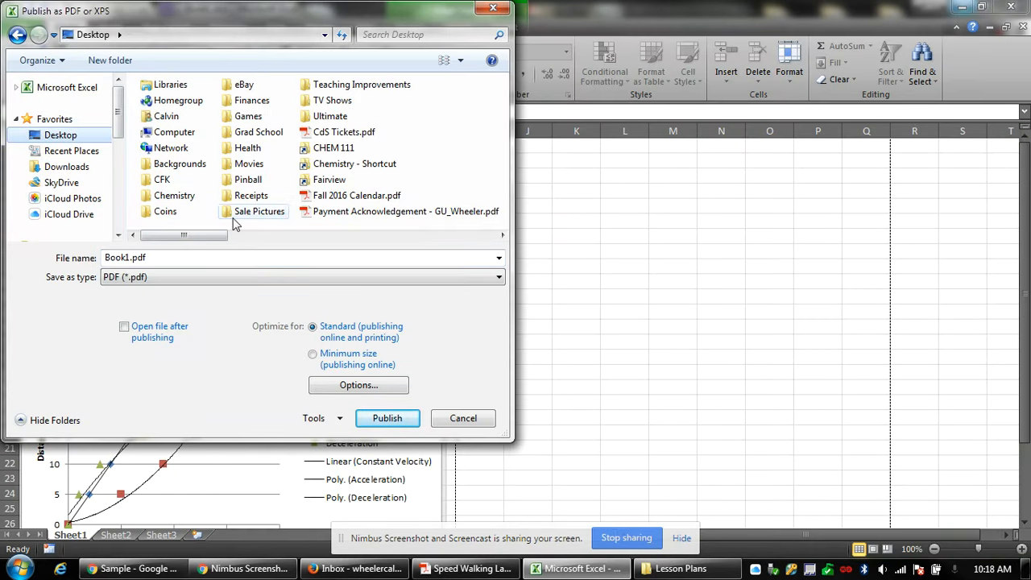
{"action": "left_click_drag", "start_coordinate": [200, 235], "coordinate": [355, 249]}
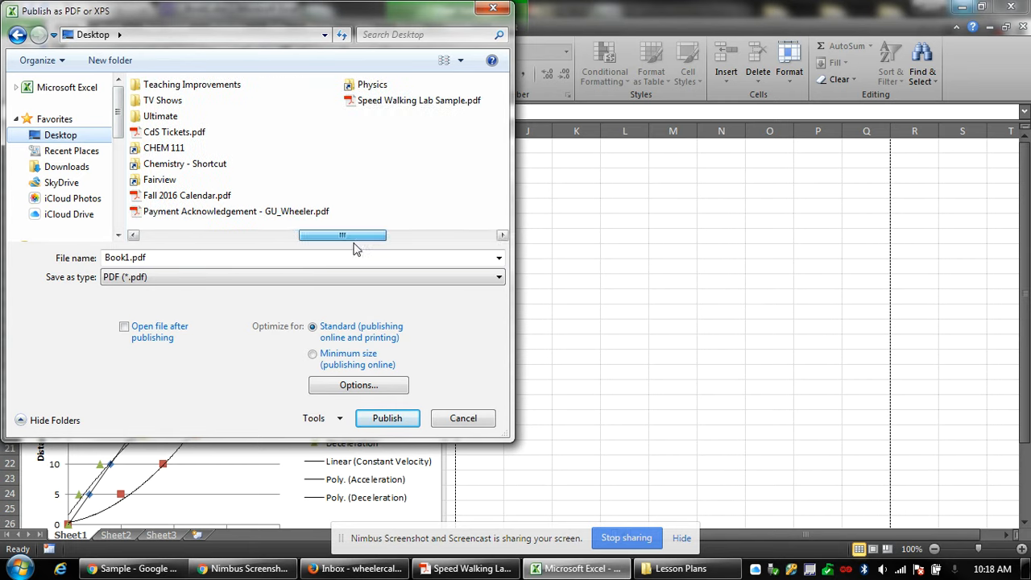
{"action": "double_click", "coordinate": [391, 101]}
{"action": "left_click", "coordinate": [559, 291]}
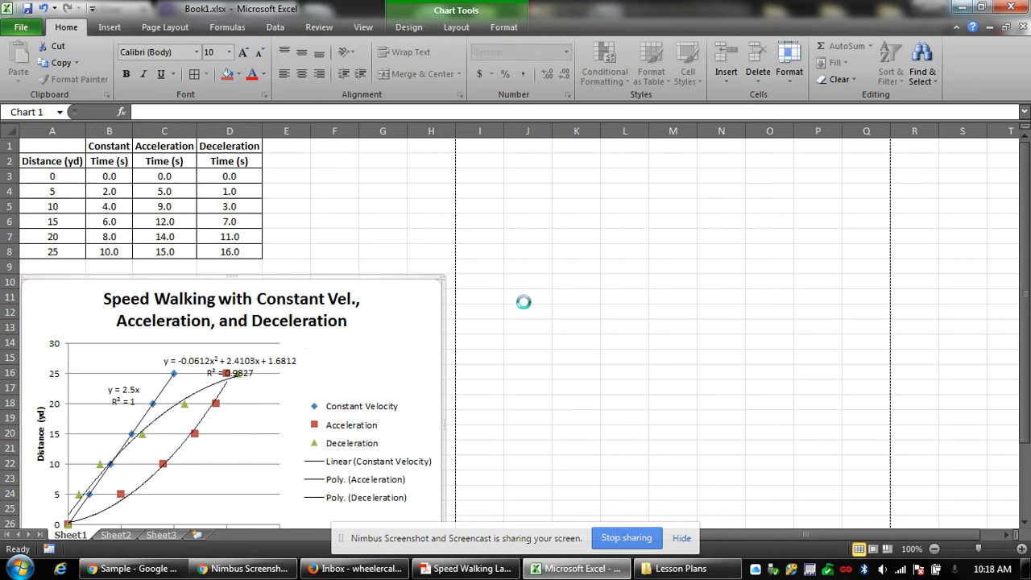
{"action": "left_click", "coordinate": [133, 568]}
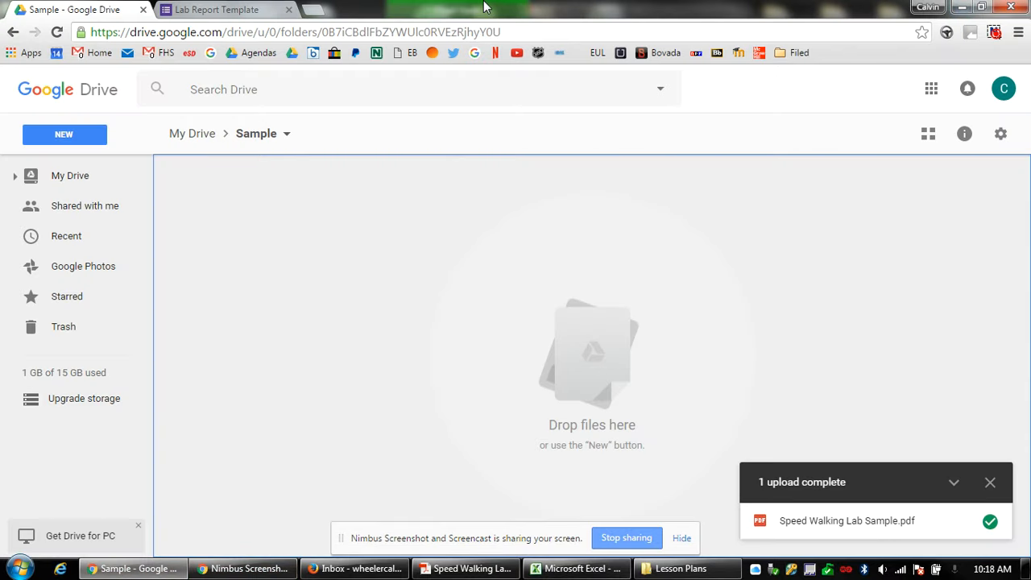
Upload the re-exported Speed Walking Lab Sample.pdf to the Drive Sample folder and preview it.
{"action": "left_click", "coordinate": [960, 8]}
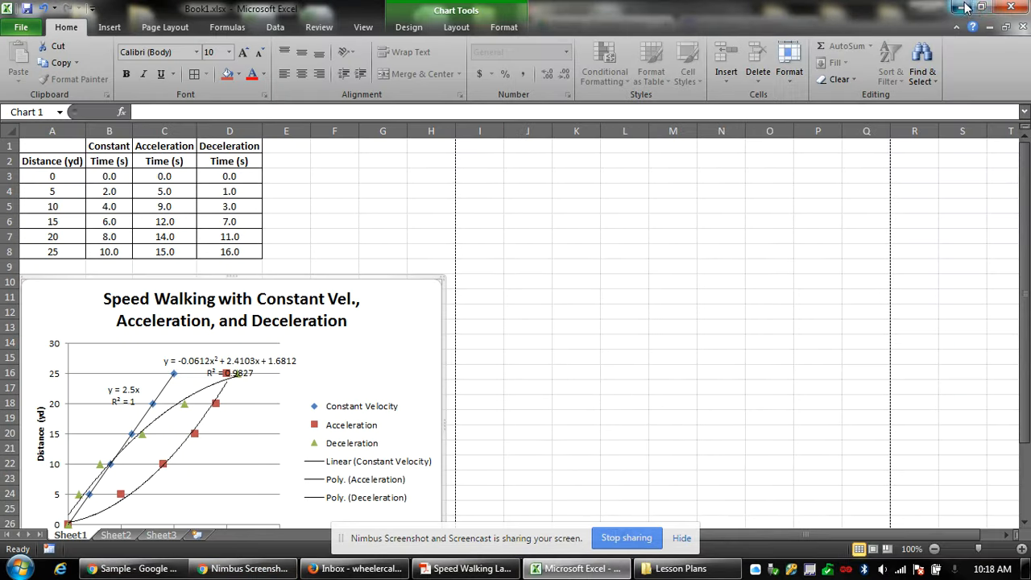
{"action": "left_click", "coordinate": [960, 8]}
{"action": "left_click_drag", "start_coordinate": [128, 258], "coordinate": [751, 307]}
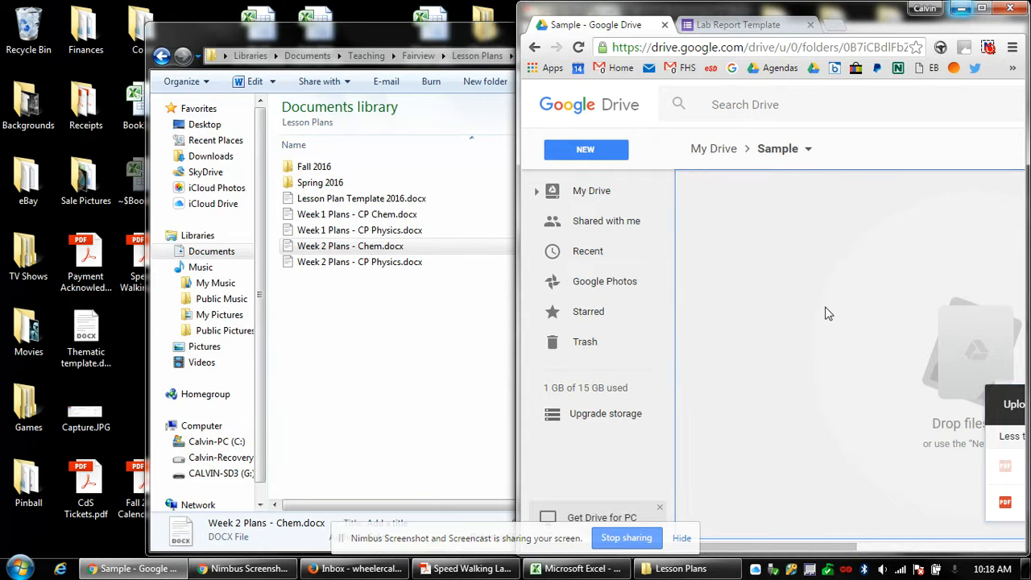
{"action": "left_click", "coordinate": [982, 8]}
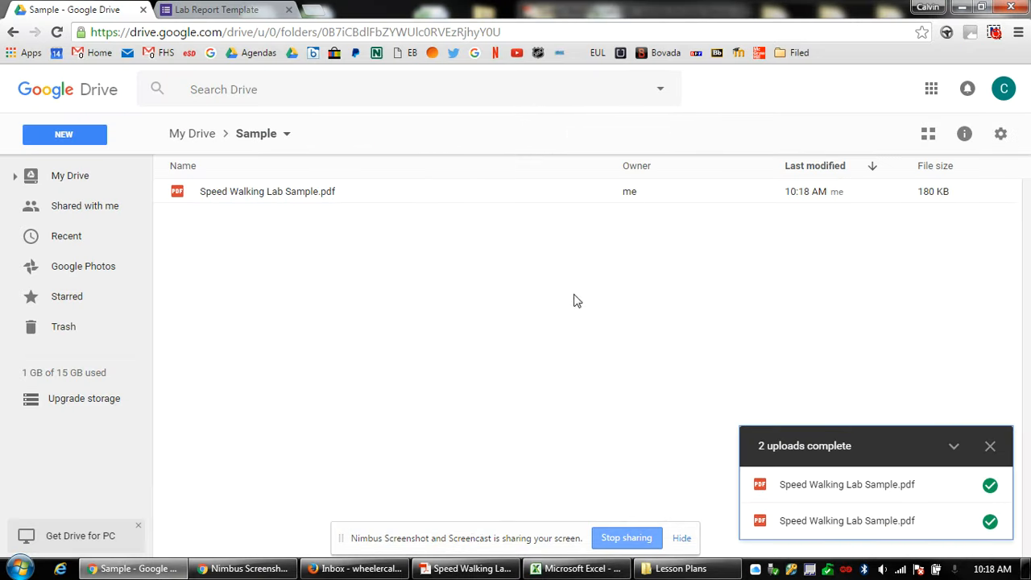
{"action": "double_click", "coordinate": [241, 192]}
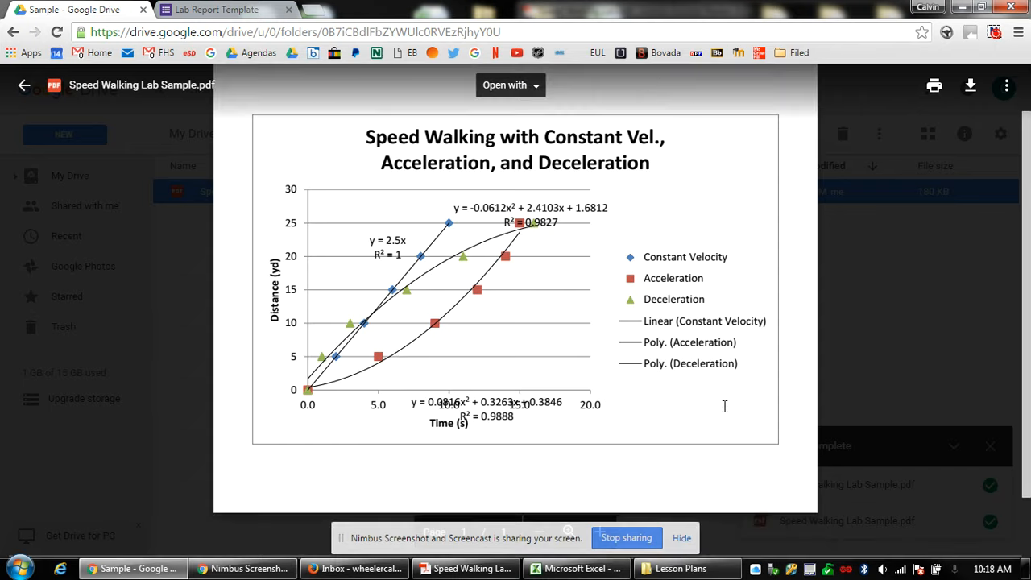
{"action": "scroll", "coordinate": [711, 405], "scroll_direction": "down", "scroll_amount": 1}
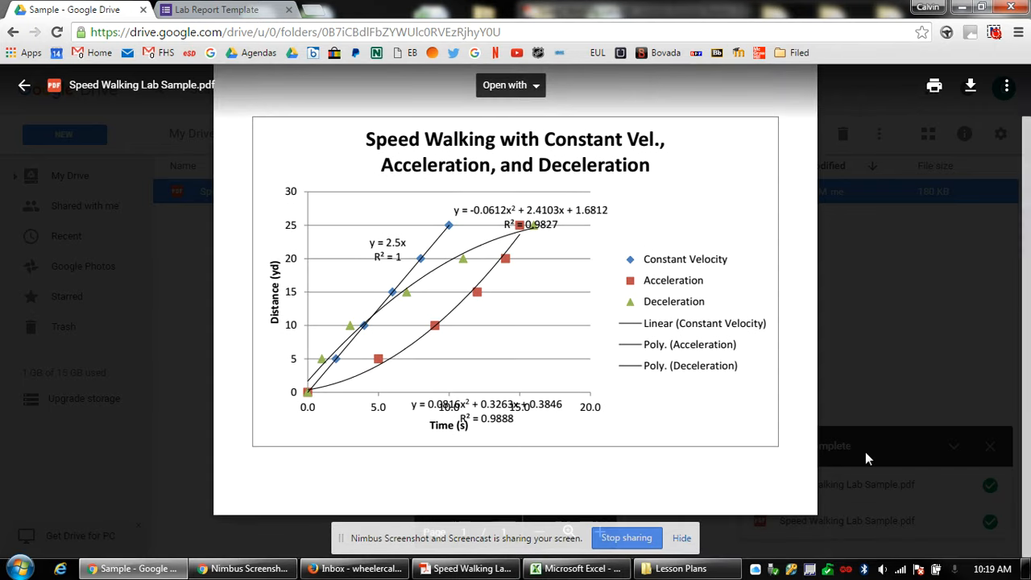
{"action": "scroll", "coordinate": [1028, 387], "scroll_direction": "up", "scroll_amount": 1}
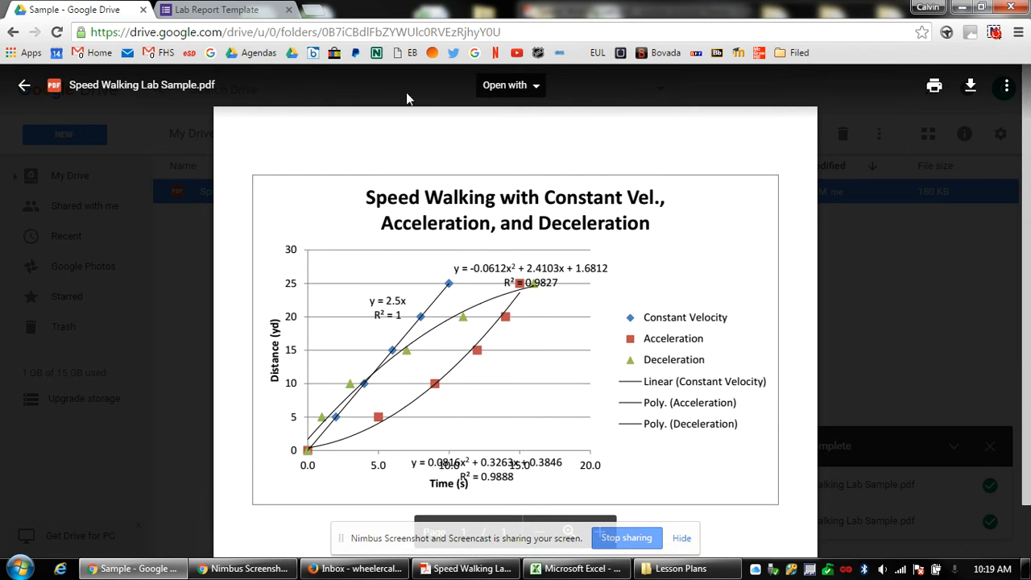
{"action": "left_click", "coordinate": [576, 568]}
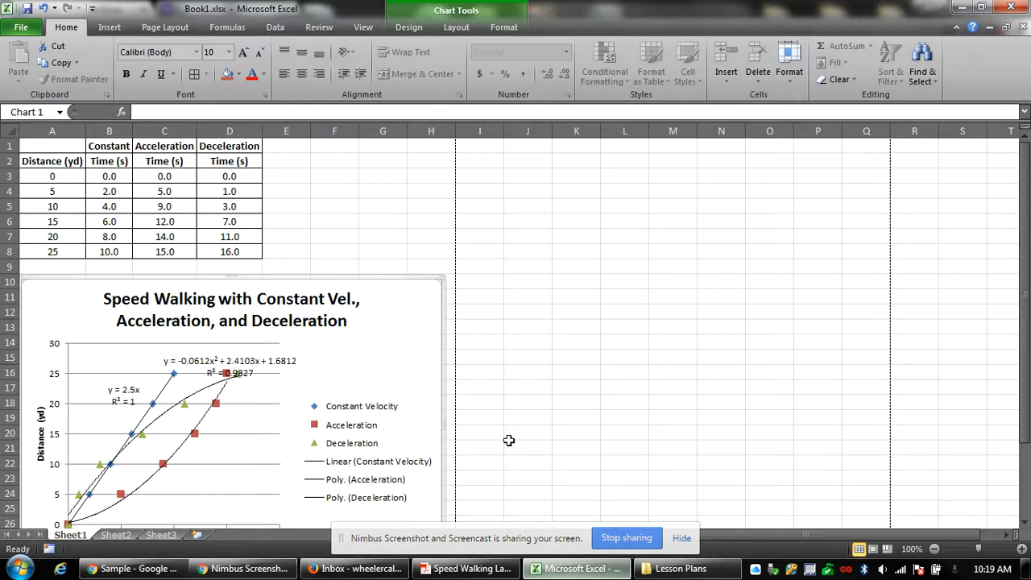
Deselect the chart so the whole sheet, table and chart, will be exported.
{"action": "left_click", "coordinate": [477, 364]}
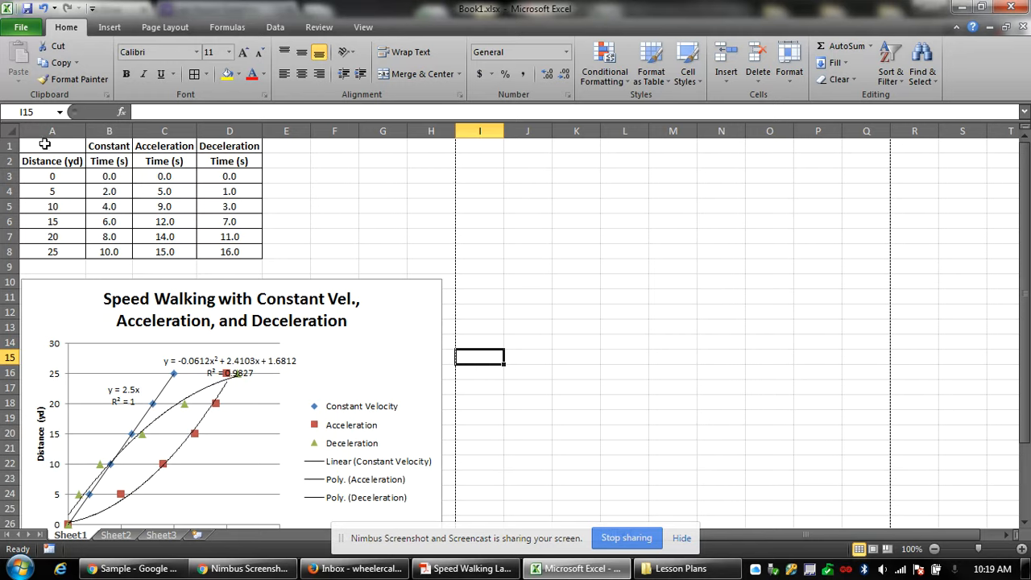
{"action": "left_click", "coordinate": [377, 299]}
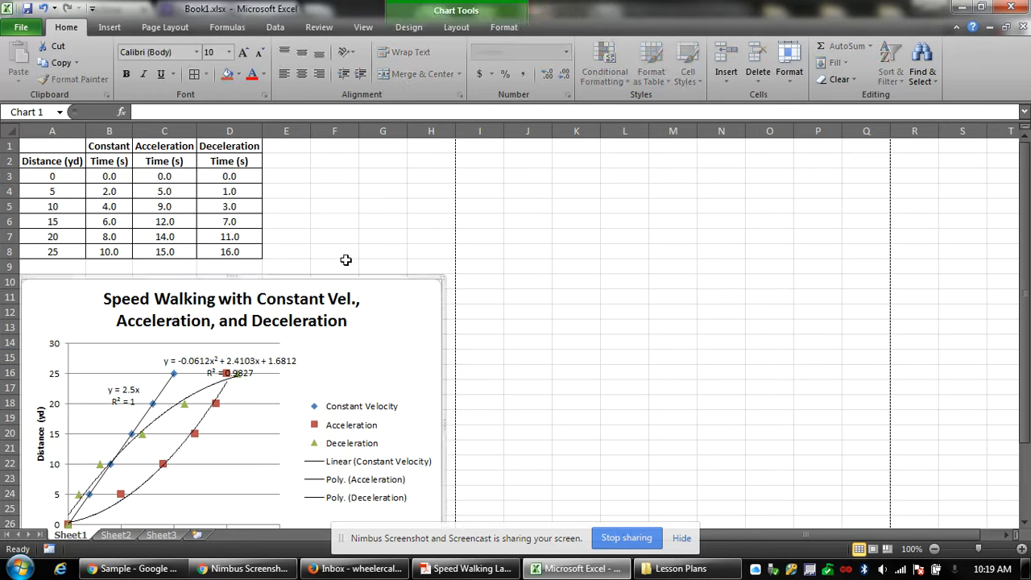
{"action": "left_click", "coordinate": [336, 222]}
{"action": "left_click", "coordinate": [362, 332]}
{"action": "left_click", "coordinate": [335, 216]}
Publish the sheet as a PDF to the Desktop, replacing Speed Walking Lab Sample.pdf.
{"action": "left_click", "coordinate": [21, 26]}
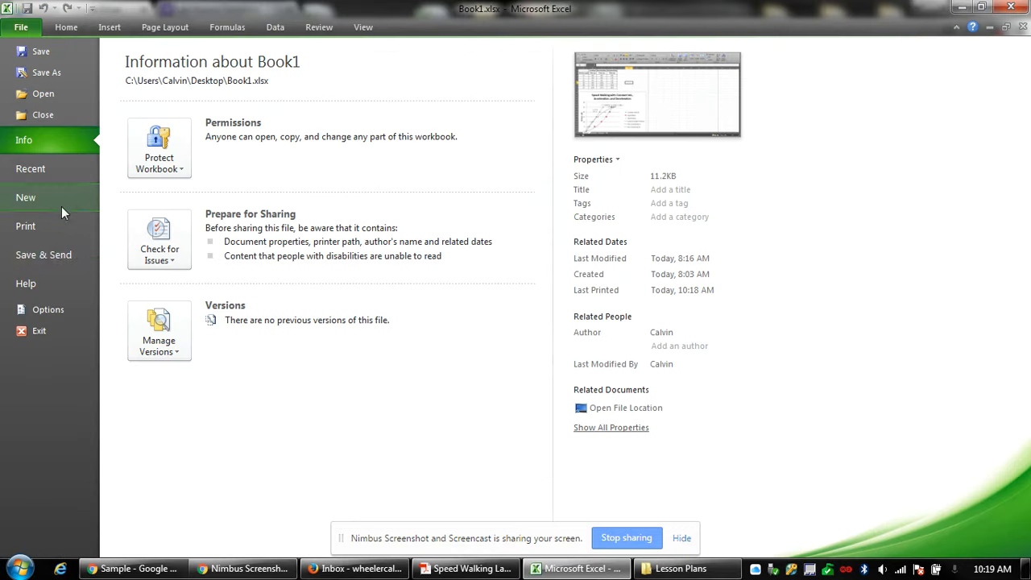
{"action": "left_click", "coordinate": [43, 255]}
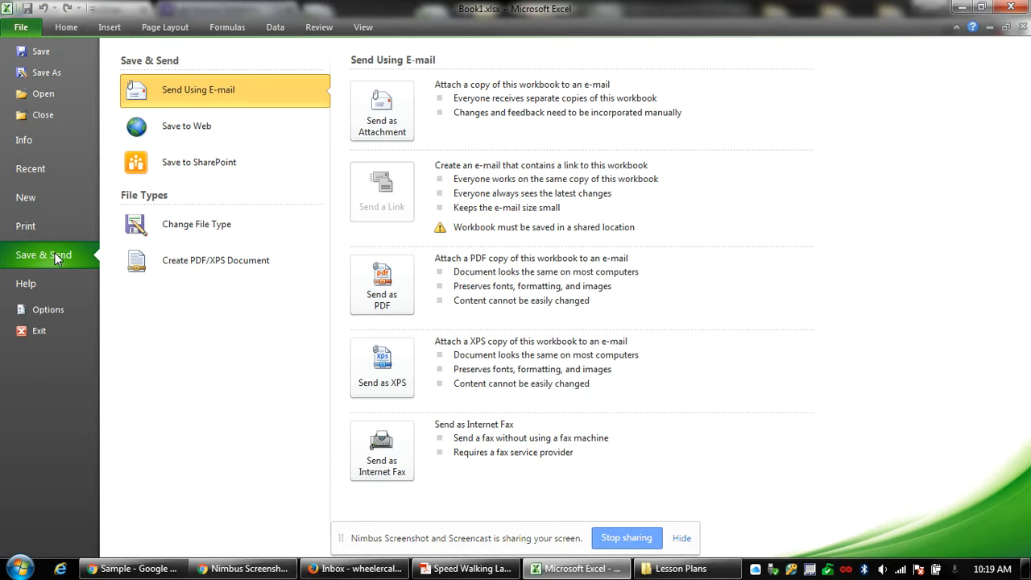
{"action": "left_click", "coordinate": [221, 264]}
{"action": "left_click", "coordinate": [385, 201]}
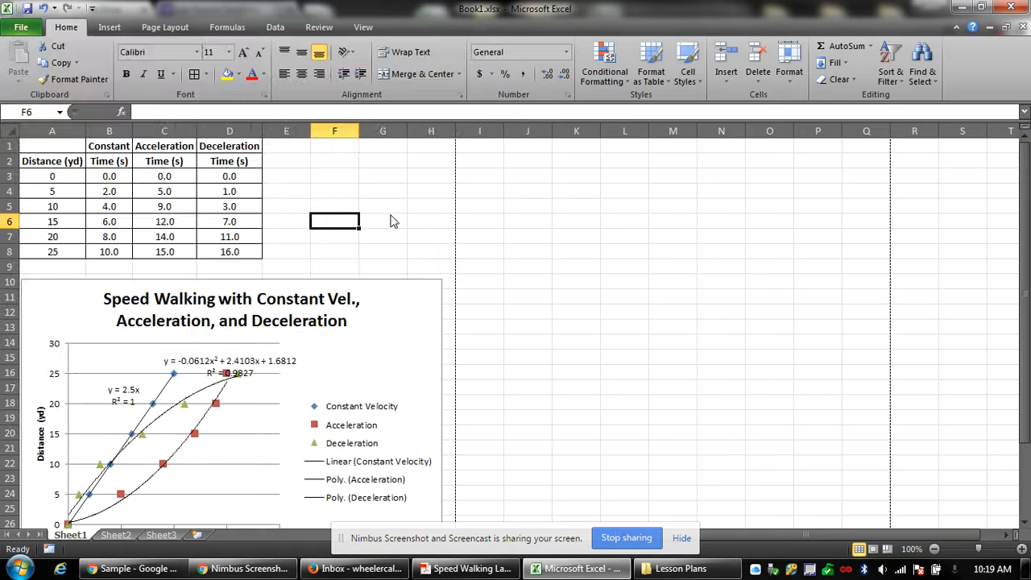
{"action": "scroll", "coordinate": [64, 161], "scroll_direction": "up", "scroll_amount": 5}
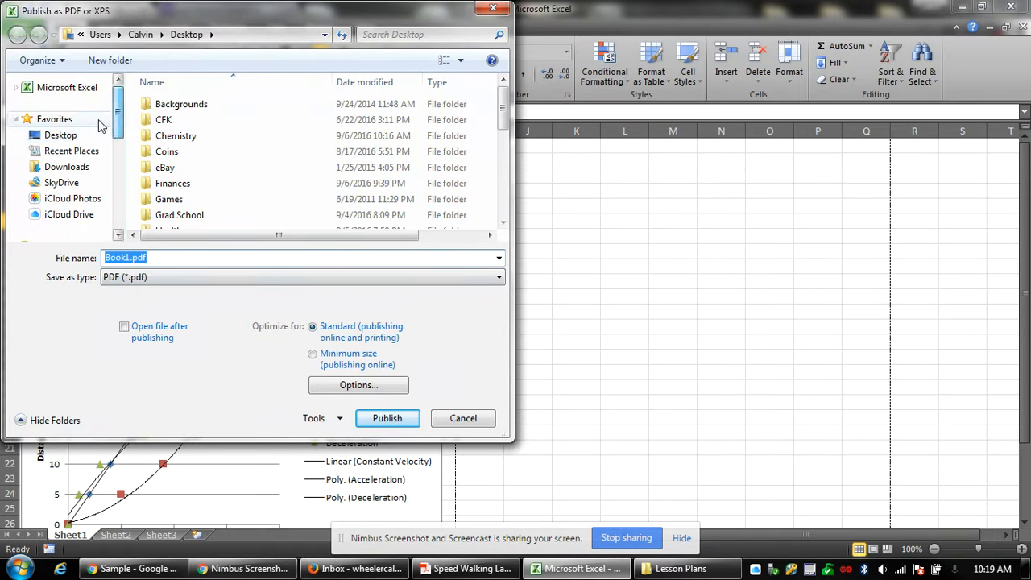
{"action": "left_click", "coordinate": [61, 134]}
{"action": "left_click_drag", "start_coordinate": [186, 235], "coordinate": [349, 236]}
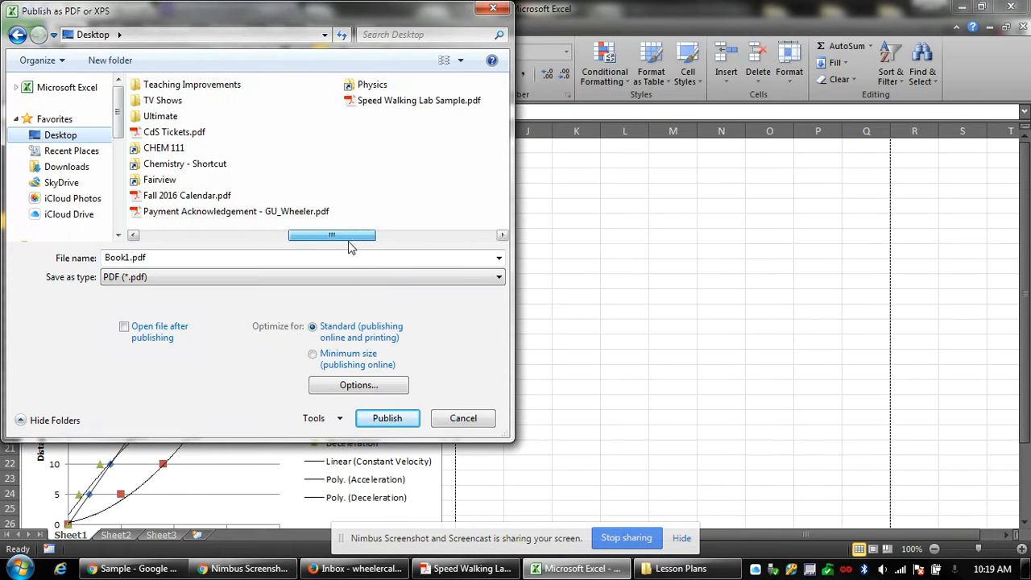
{"action": "double_click", "coordinate": [411, 101]}
{"action": "left_click", "coordinate": [557, 292]}
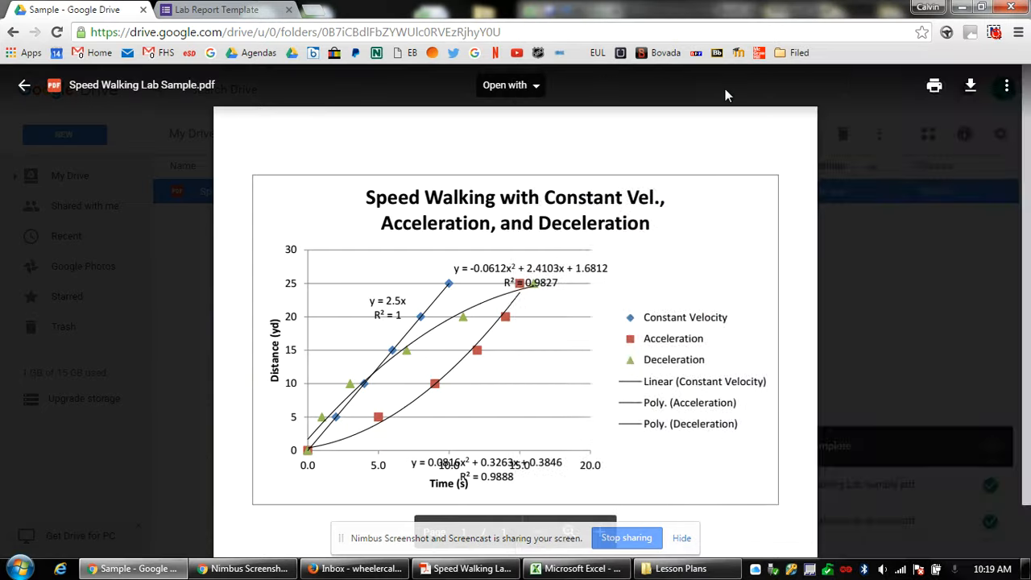
Replace the old PDF in the Drive Sample folder with the newly exported one.
{"action": "left_click", "coordinate": [919, 206]}
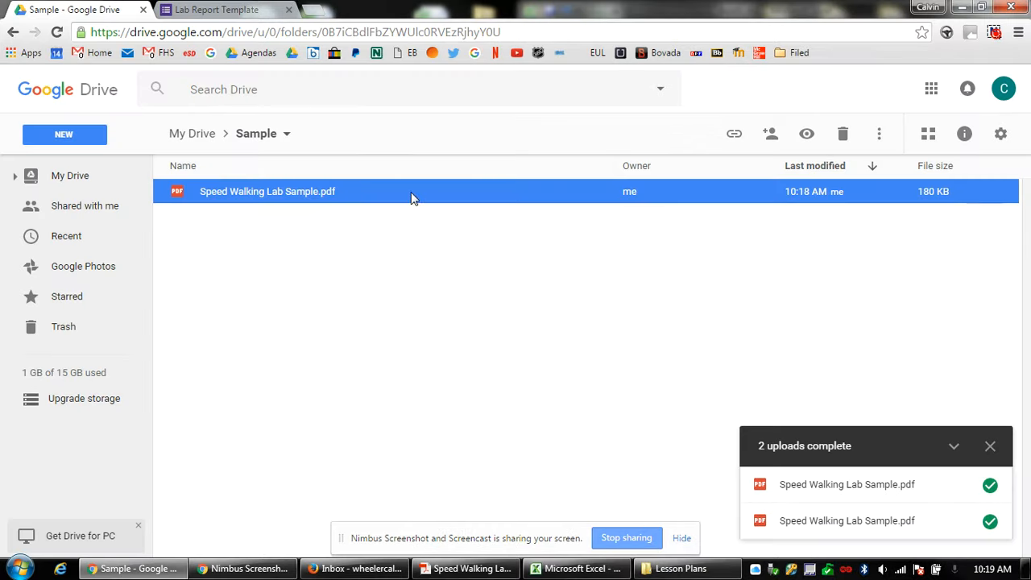
{"action": "key", "text": "Delete"}
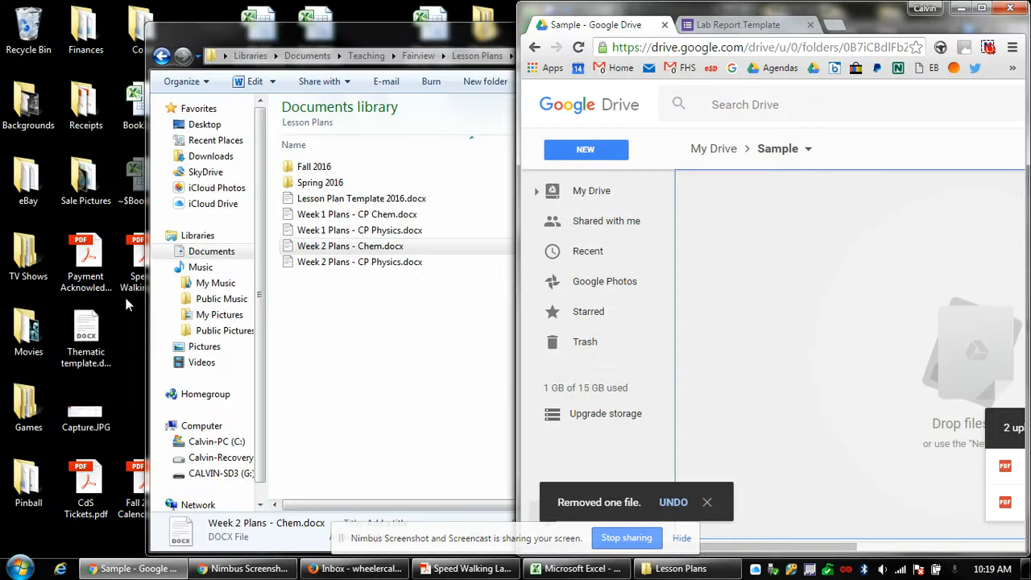
{"action": "left_click_drag", "start_coordinate": [124, 293], "coordinate": [950, 195]}
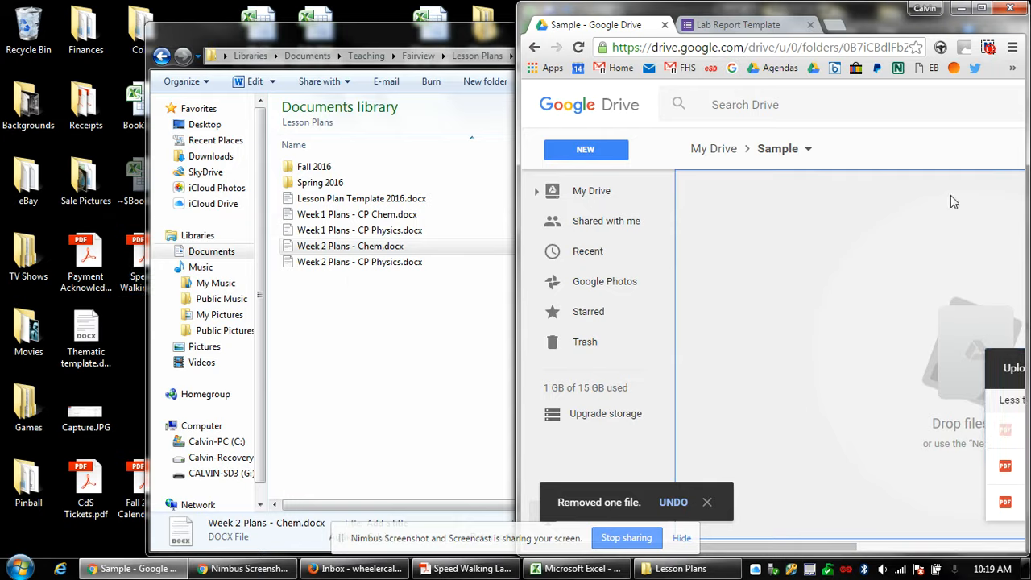
{"action": "left_click", "coordinate": [964, 9]}
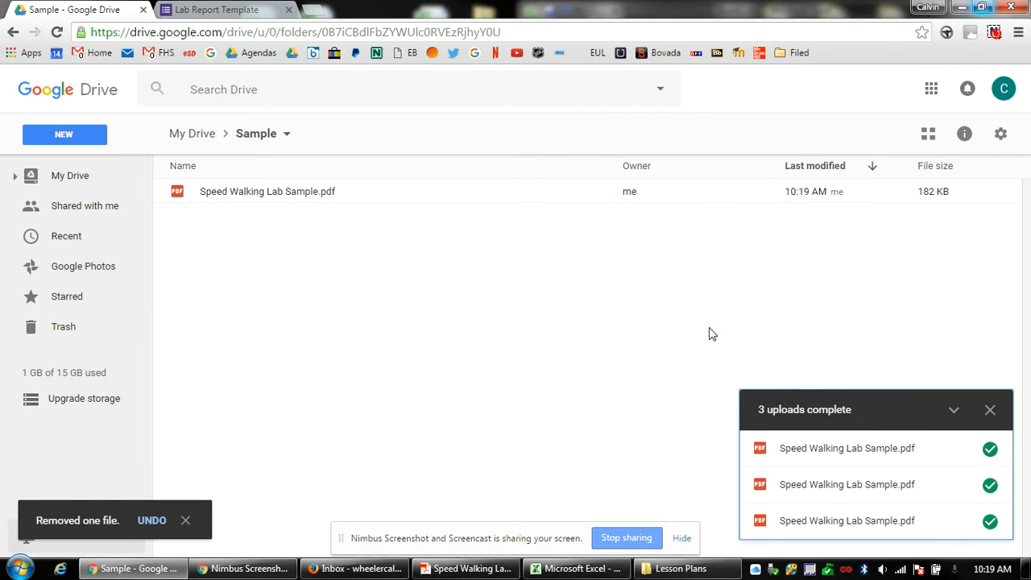
Preview the new PDF and highlight the lower trendline equation overlapping the time axis.
{"action": "double_click", "coordinate": [304, 188]}
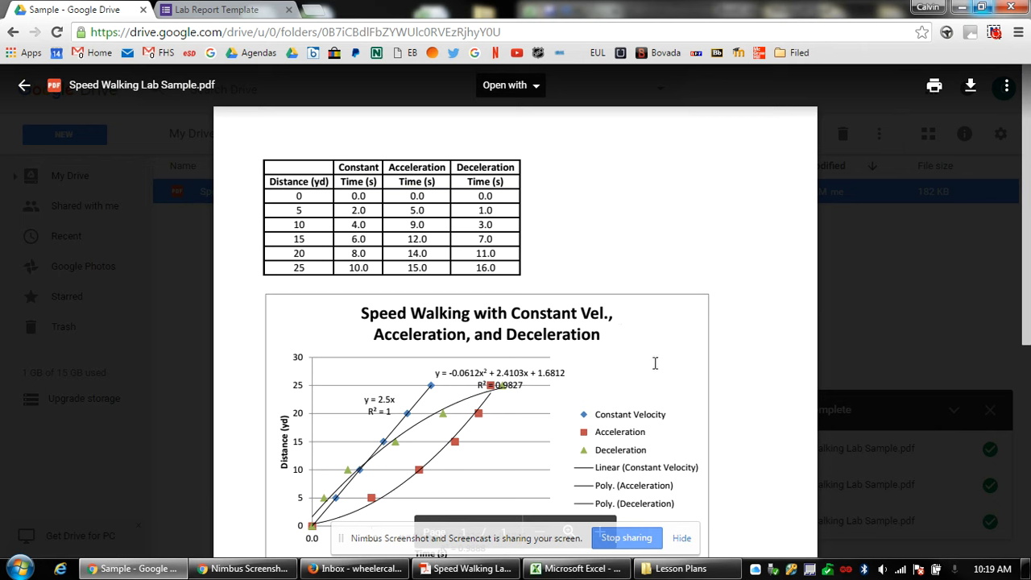
{"action": "left_click_drag", "start_coordinate": [1028, 207], "coordinate": [1028, 266]}
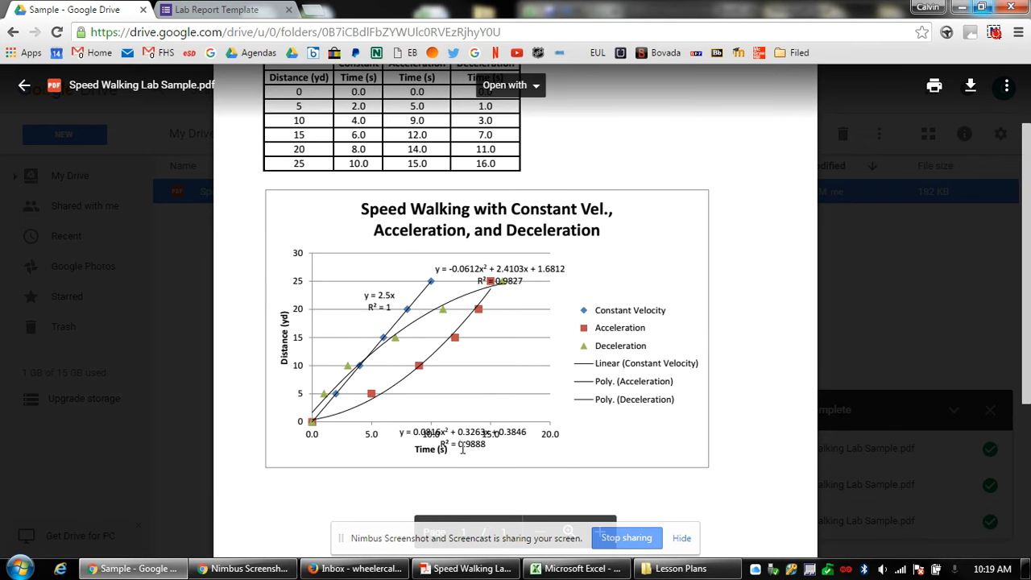
{"action": "left_click_drag", "start_coordinate": [436, 425], "coordinate": [476, 447]}
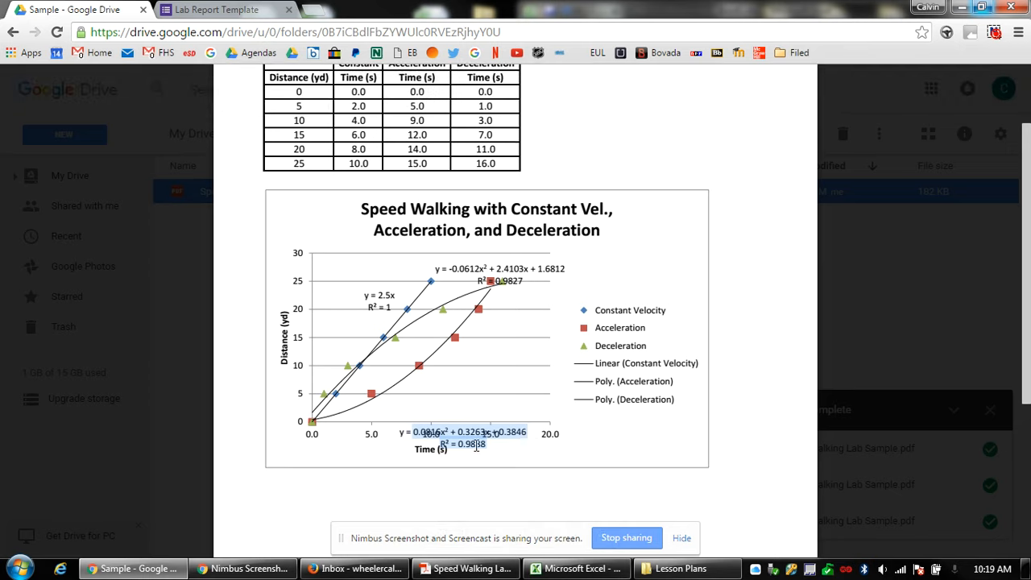
Drag the y = 0.0816x² + 0.3263x + 0.3846 label up from the time axis into the plot area.
{"action": "left_click", "coordinate": [574, 569]}
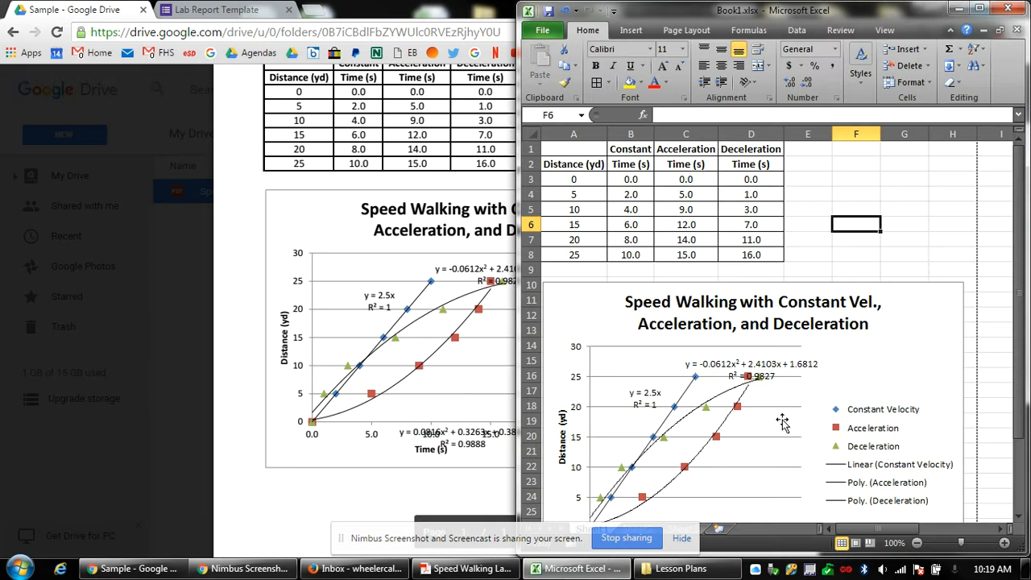
{"action": "left_click_drag", "start_coordinate": [1019, 230], "coordinate": [1018, 252]}
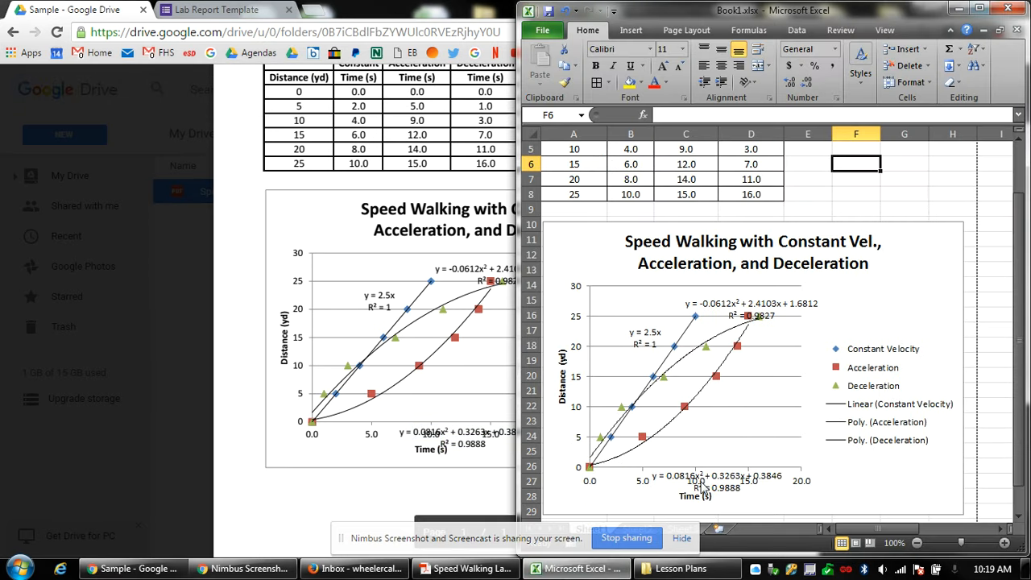
{"action": "left_click", "coordinate": [709, 483]}
{"action": "left_click_drag", "start_coordinate": [720, 486], "coordinate": [737, 437]}
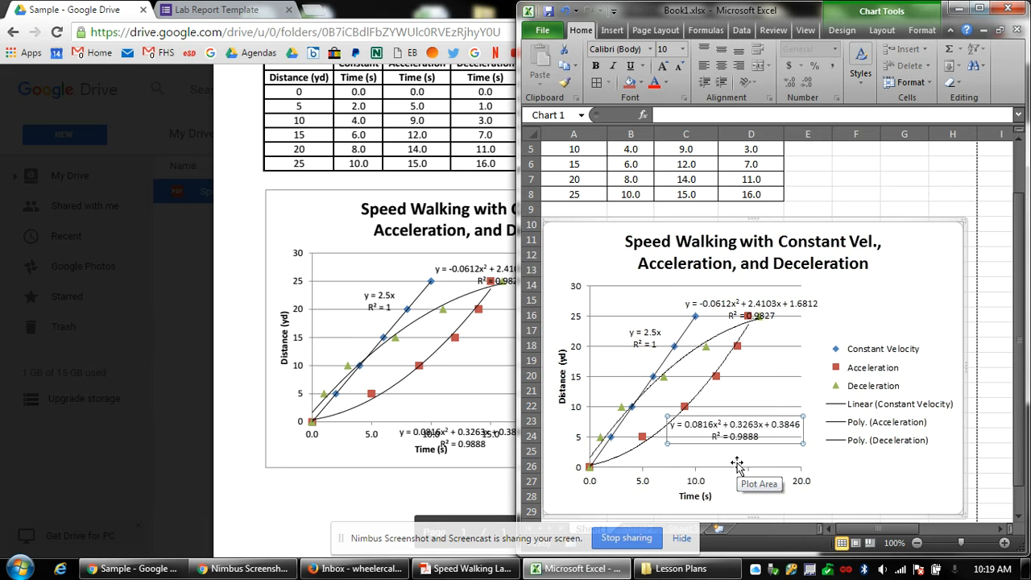
{"action": "left_click", "coordinate": [483, 350]}
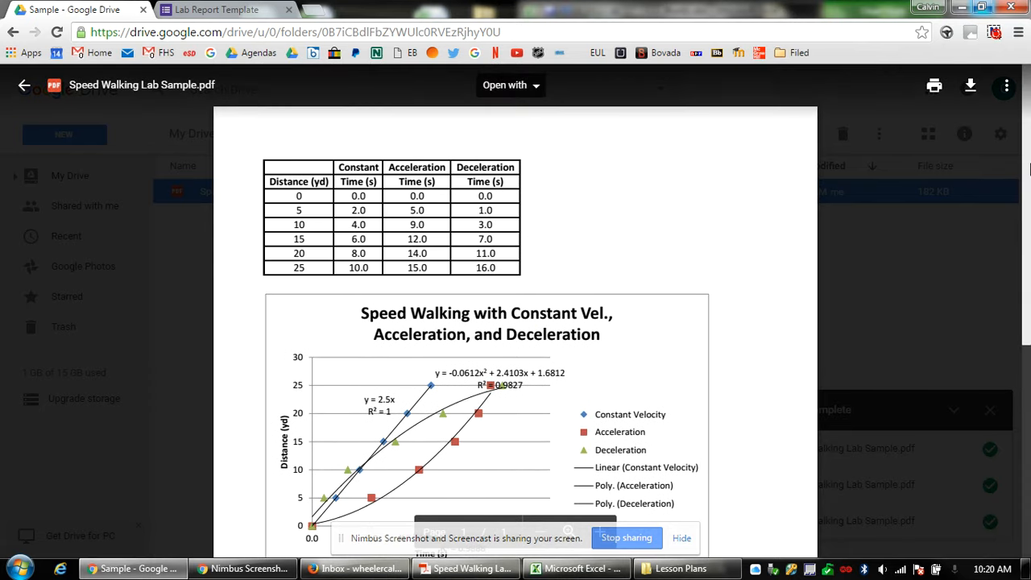
Open sharing for Speed Walking Lab Sample.pdf, adding then removing a contact without changing permissions.
{"action": "left_click", "coordinate": [962, 300]}
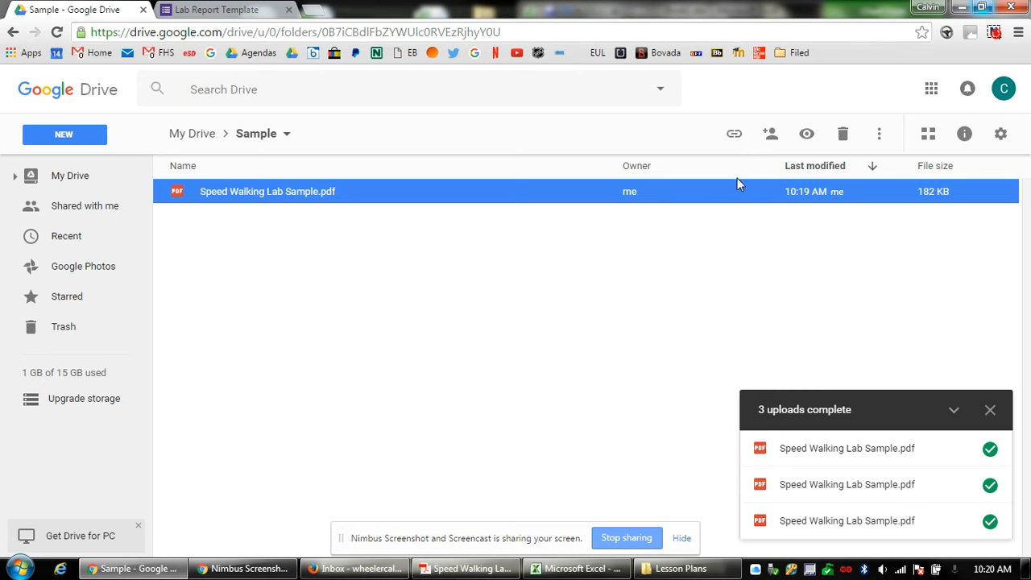
{"action": "left_click", "coordinate": [771, 134]}
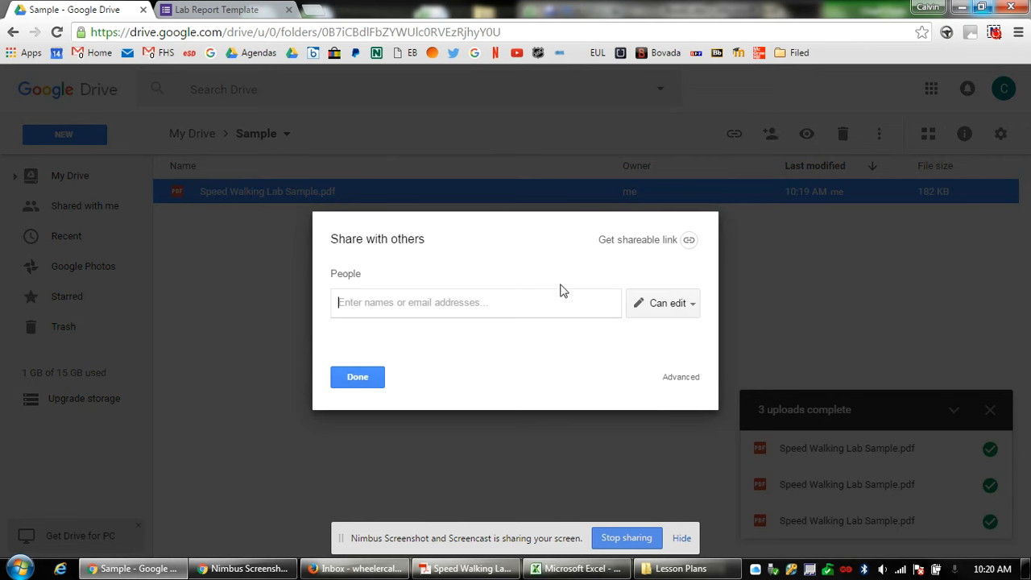
{"action": "type", "text": "wheeler"}
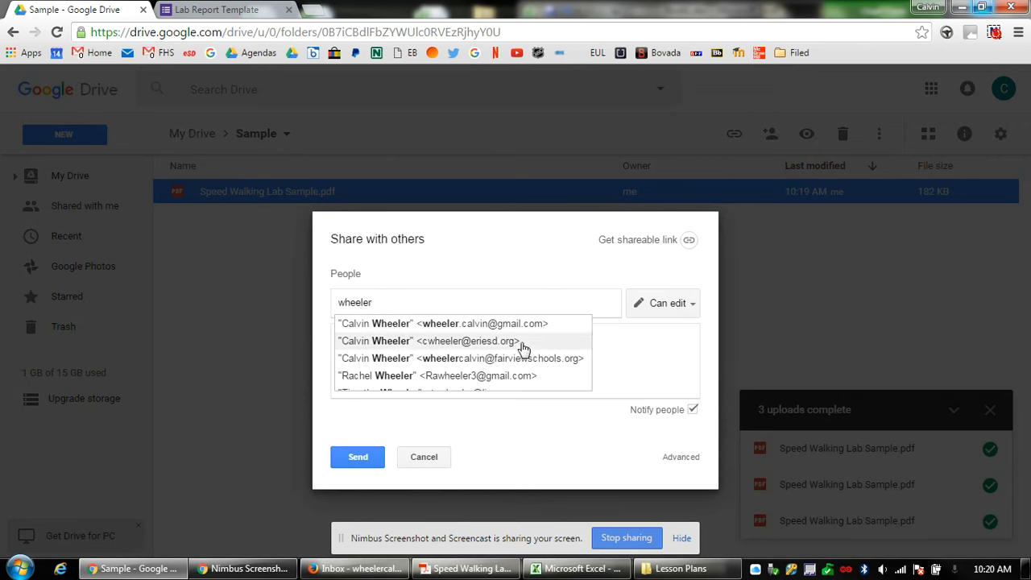
{"action": "scroll", "coordinate": [483, 377], "scroll_direction": "down", "scroll_amount": 2}
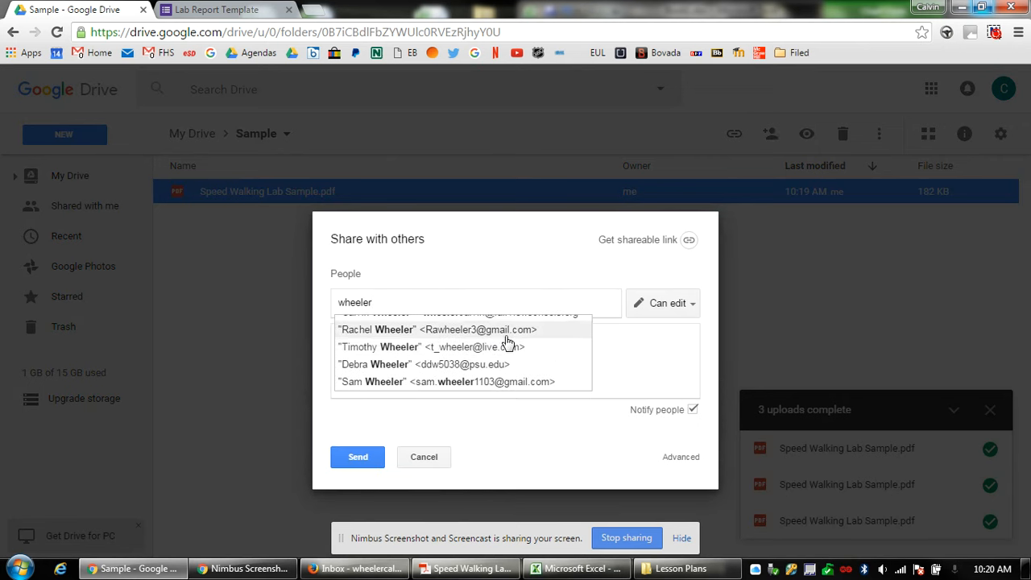
{"action": "left_click", "coordinate": [632, 360]}
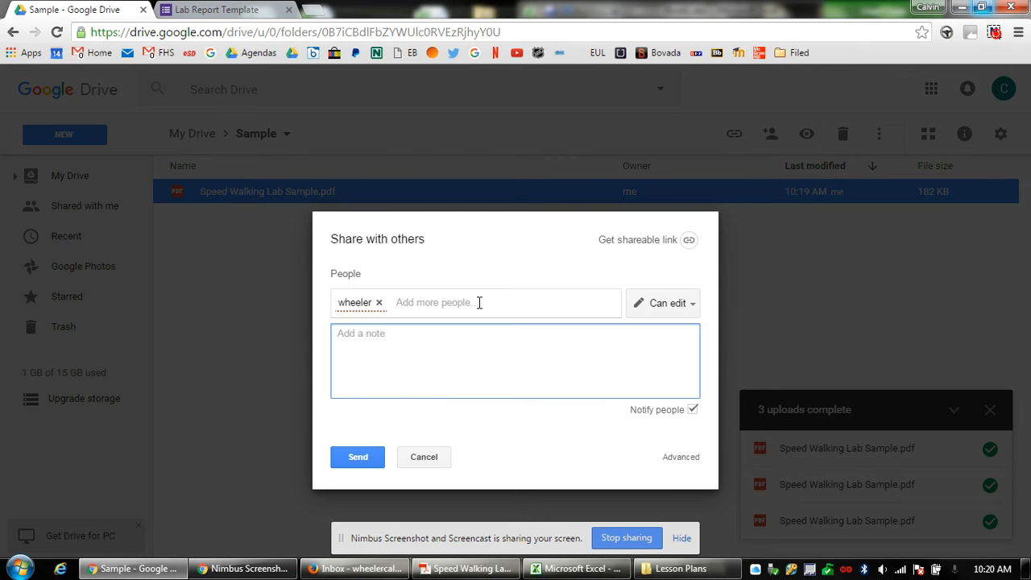
{"action": "left_click", "coordinate": [379, 303]}
{"action": "left_click", "coordinate": [669, 306]}
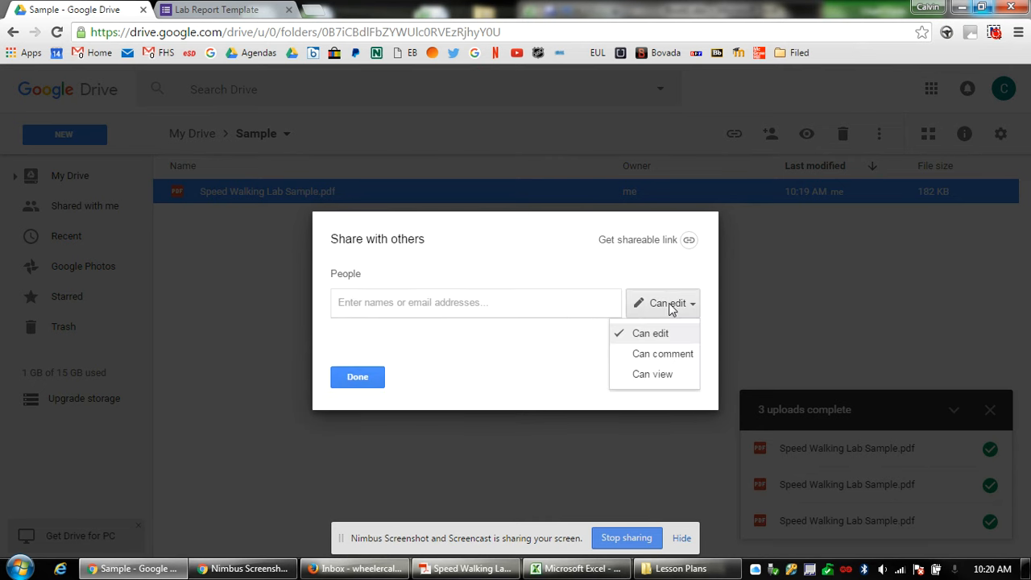
{"action": "left_click", "coordinate": [669, 309]}
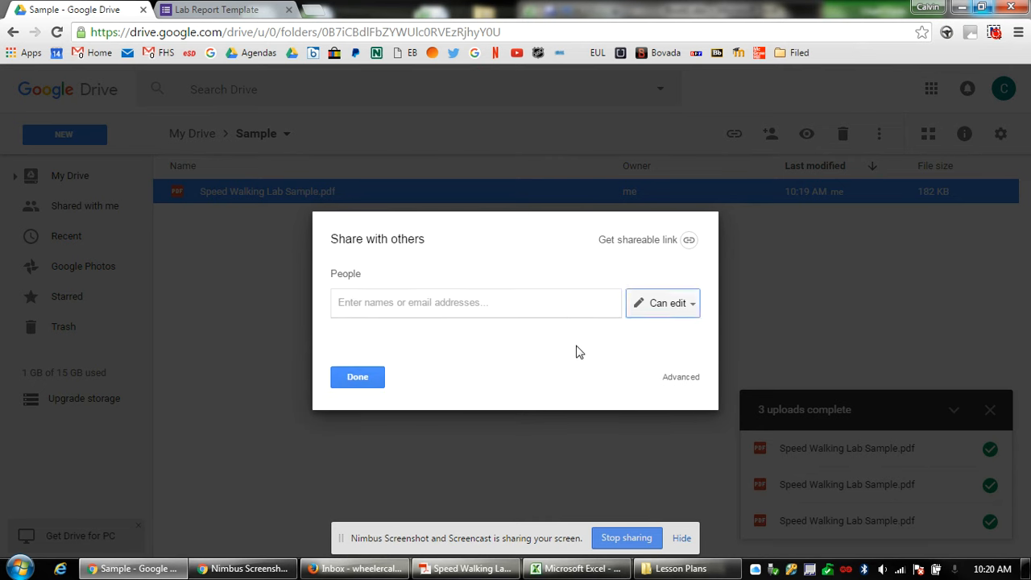
Turn on link sharing with 'Anyone with the link can view' and select the share link.
{"action": "left_click", "coordinate": [690, 241]}
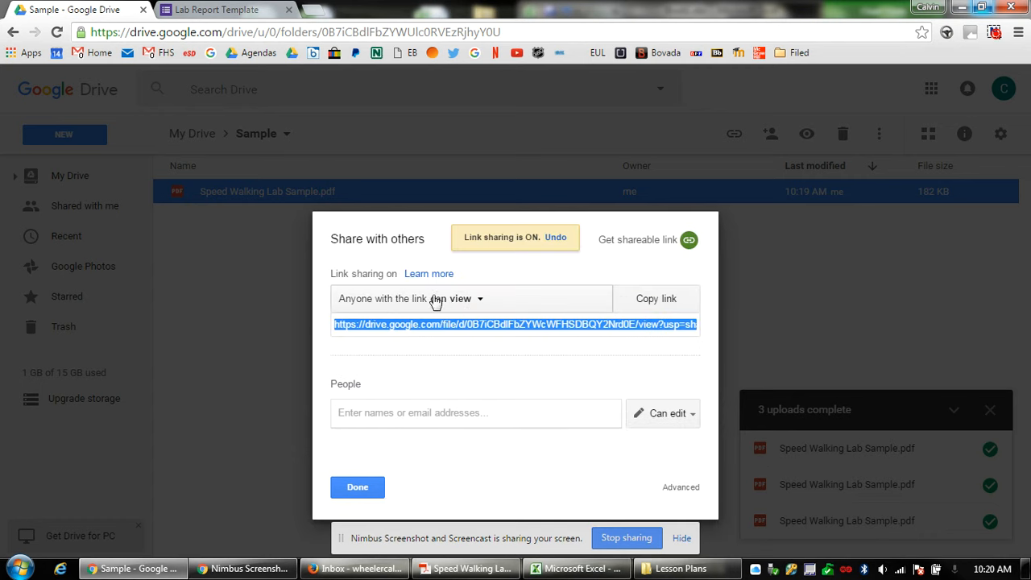
{"action": "left_click", "coordinate": [464, 299]}
{"action": "left_click", "coordinate": [464, 300]}
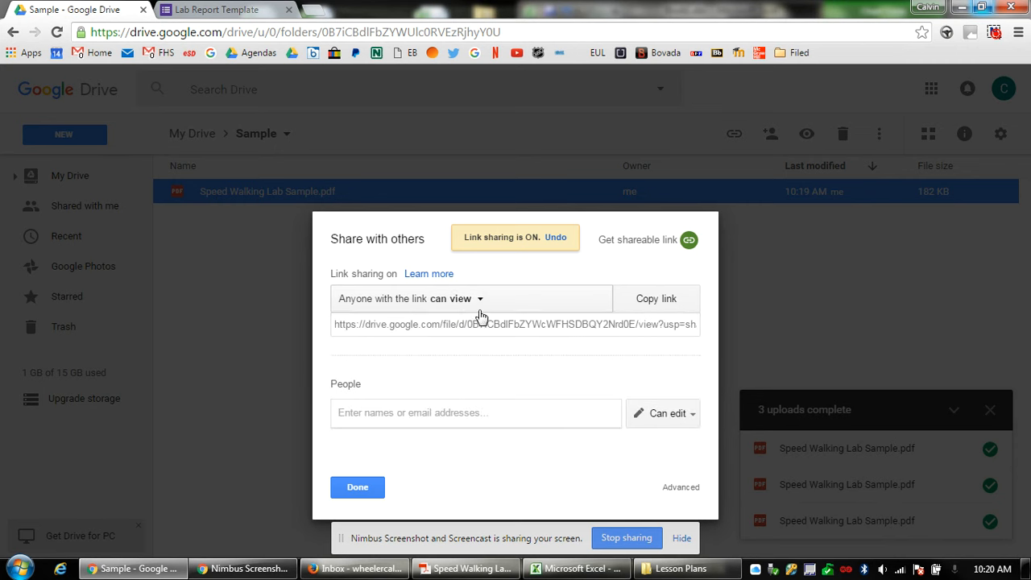
{"action": "left_click", "coordinate": [407, 323]}
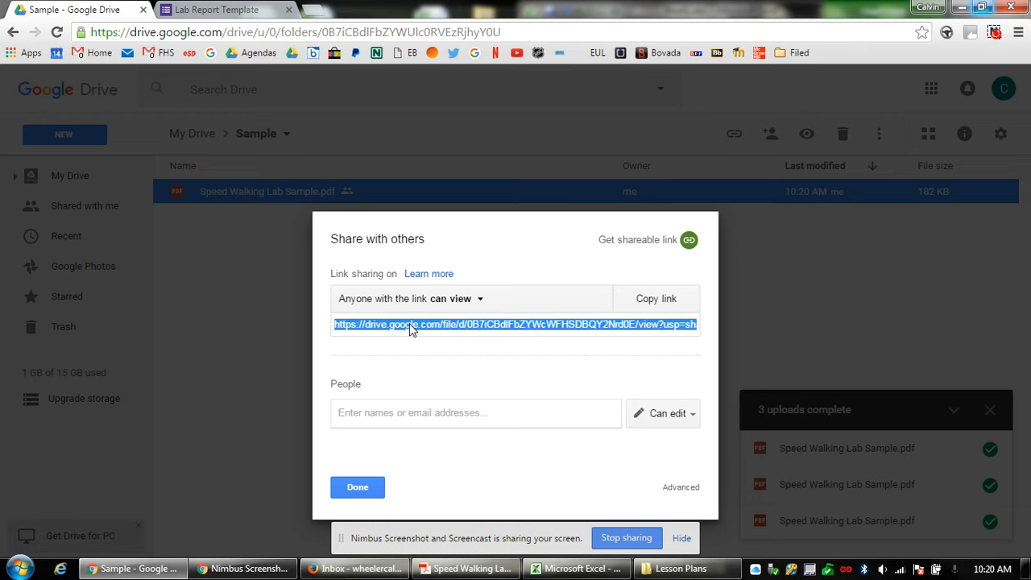
Paste the Drive share link into the Results answer of the Lab Report Template.
{"action": "left_click", "coordinate": [242, 9]}
{"action": "scroll", "coordinate": [178, 360], "scroll_direction": "down", "scroll_amount": 3}
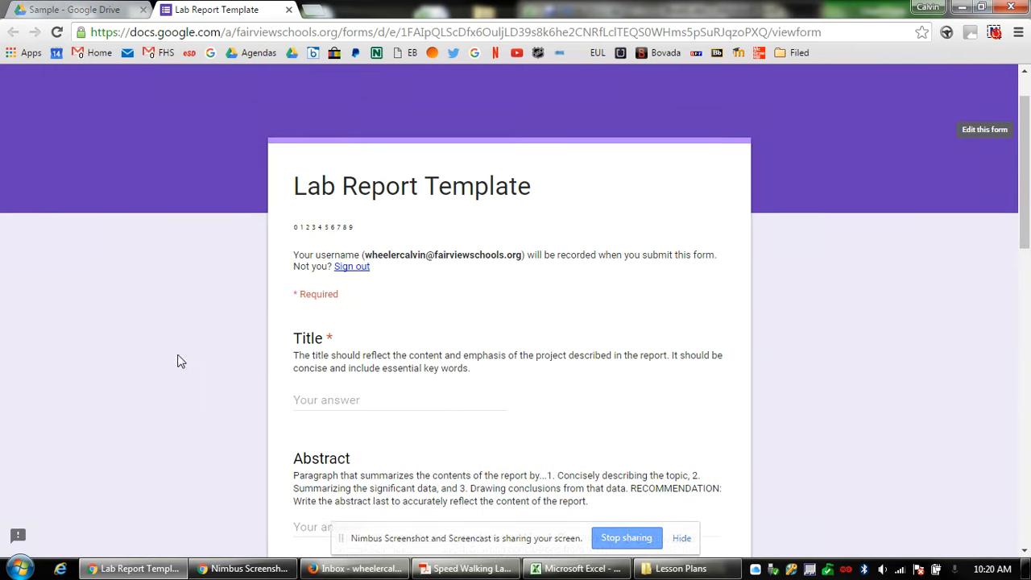
{"action": "scroll", "coordinate": [338, 445], "scroll_direction": "down", "scroll_amount": 5}
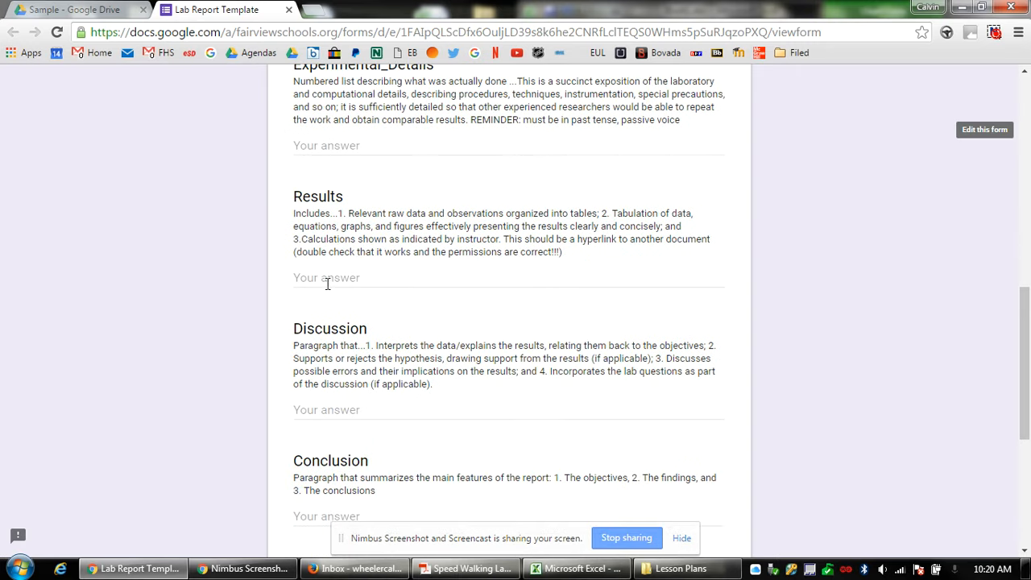
{"action": "left_click", "coordinate": [327, 278]}
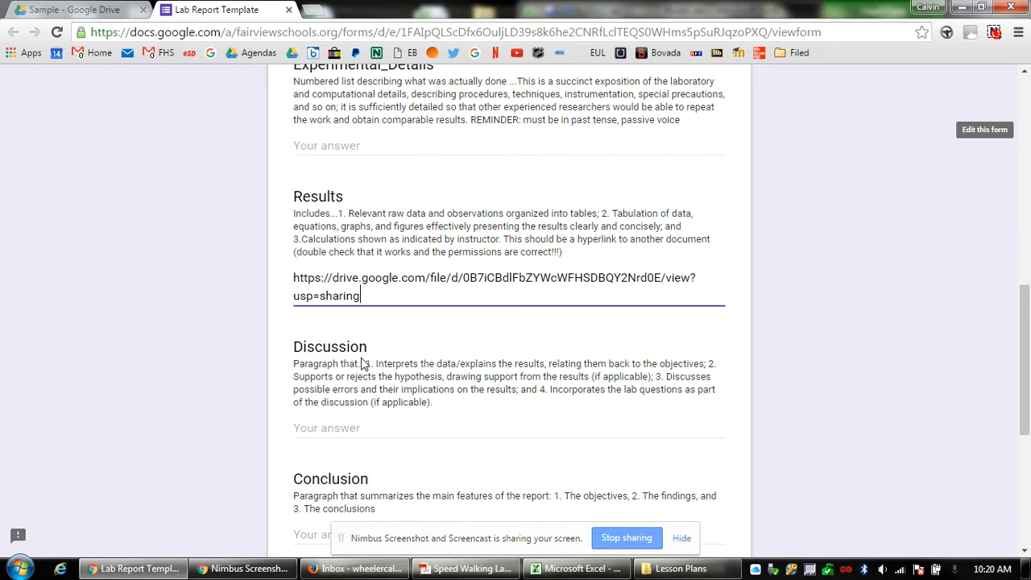
Load the share link in a new browser tab to test it.
{"action": "left_click", "coordinate": [318, 16]}
{"action": "key", "text": "Return"}
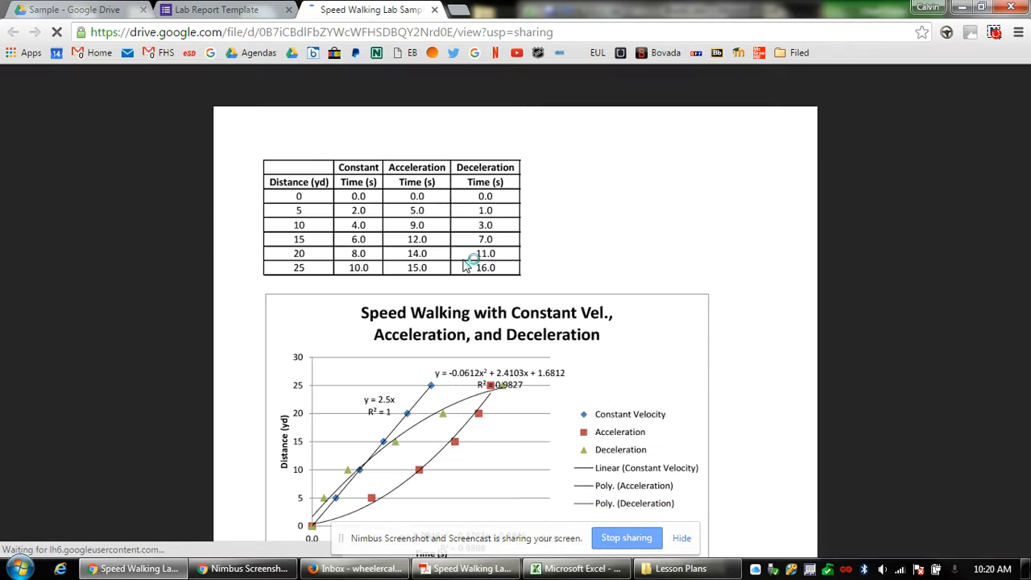
Scroll through the shared Speed Walking Lab Sample.pdf to confirm its table and chart display.
{"action": "scroll", "coordinate": [693, 299], "scroll_direction": "down", "scroll_amount": 3}
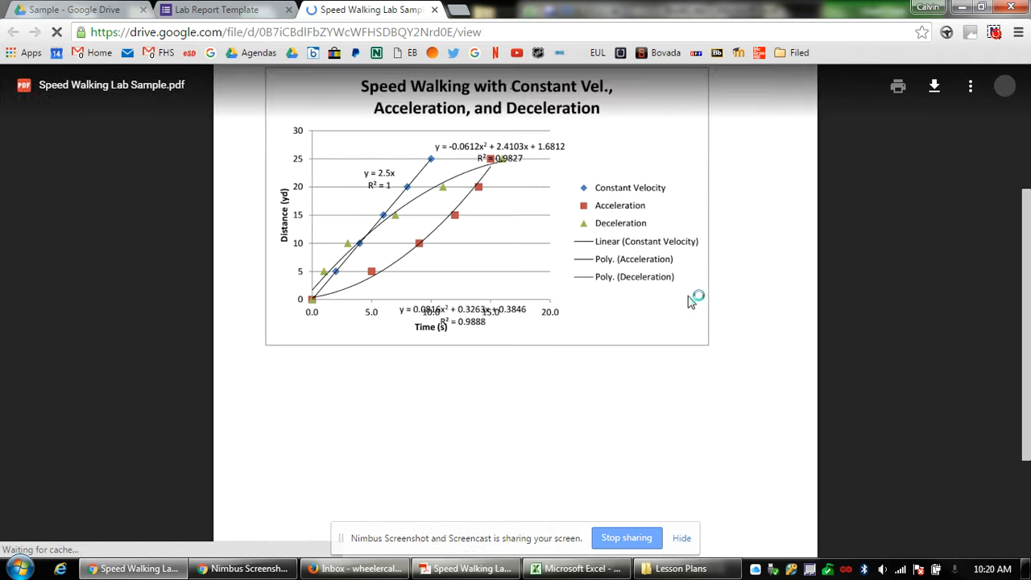
{"action": "scroll", "coordinate": [691, 300], "scroll_direction": "up", "scroll_amount": 2}
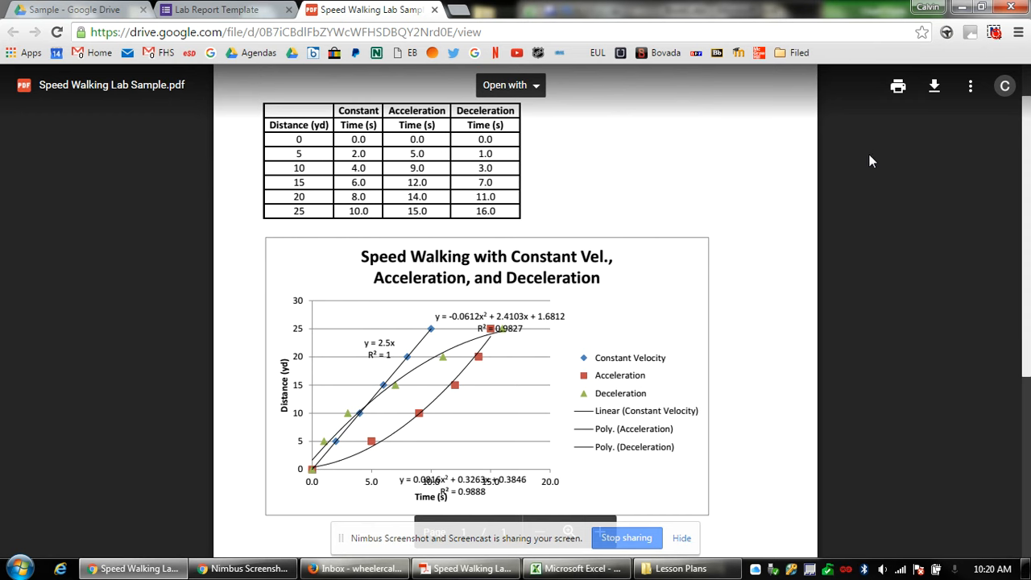
{"action": "left_click", "coordinate": [994, 34]}
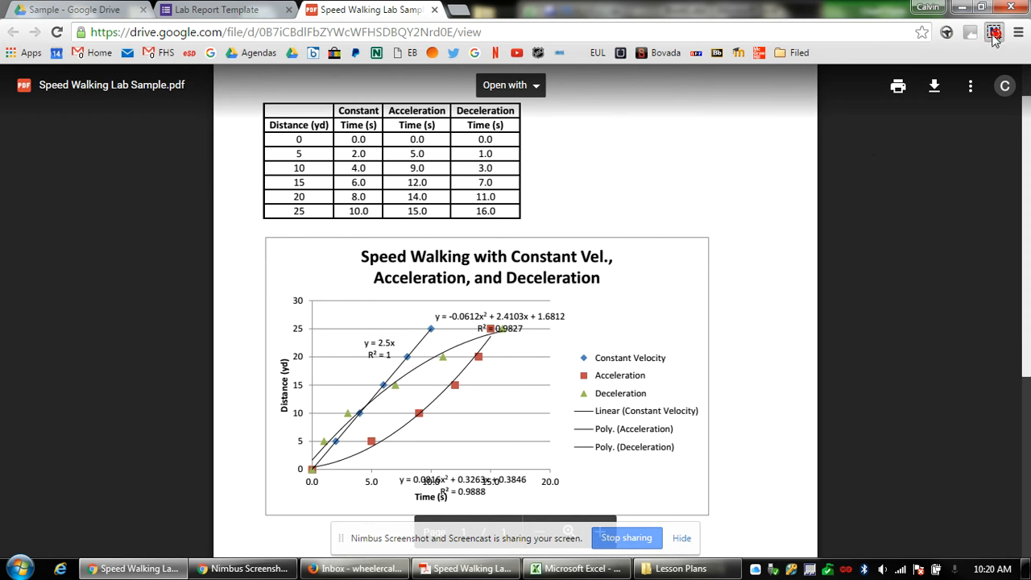